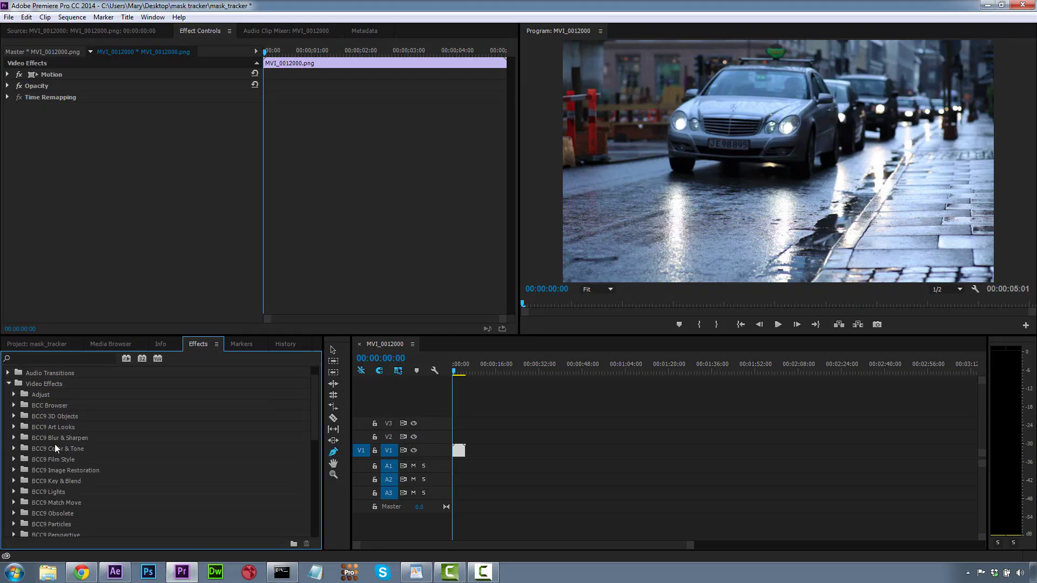
Apply the Fast Blur effect from the Blur & Sharpen group to the MVI_0012000 clip on track V1.
scroll(55, 444, down, 4)
click(13, 458)
scroll(54, 464, down, 3)
drag(54, 480, 458, 451)
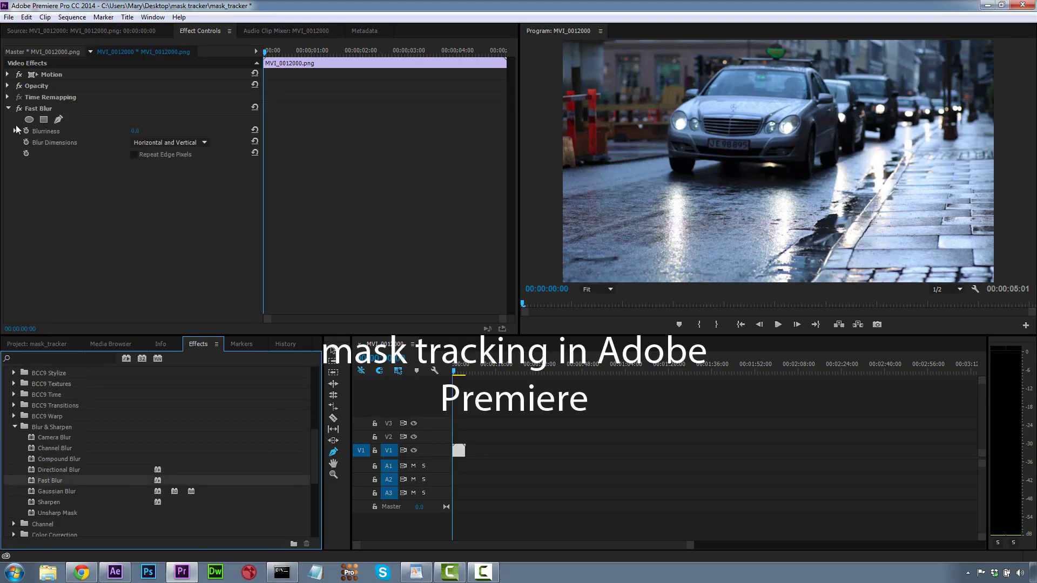
Add a four-point polygon mask to Fast Blur and fit its corners around the front car's licence plate.
click(16, 131)
click(45, 120)
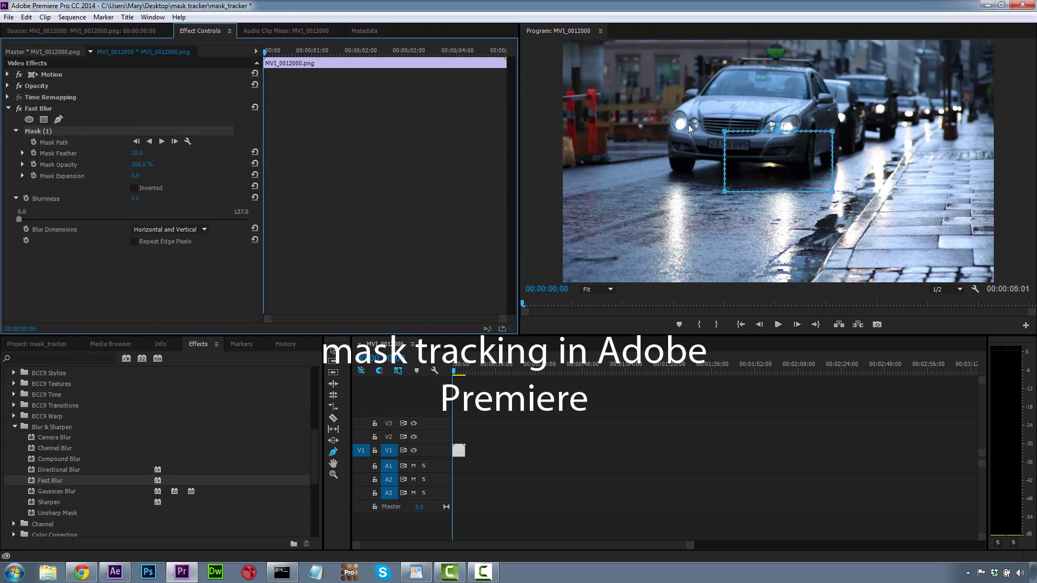
drag(729, 138, 705, 139)
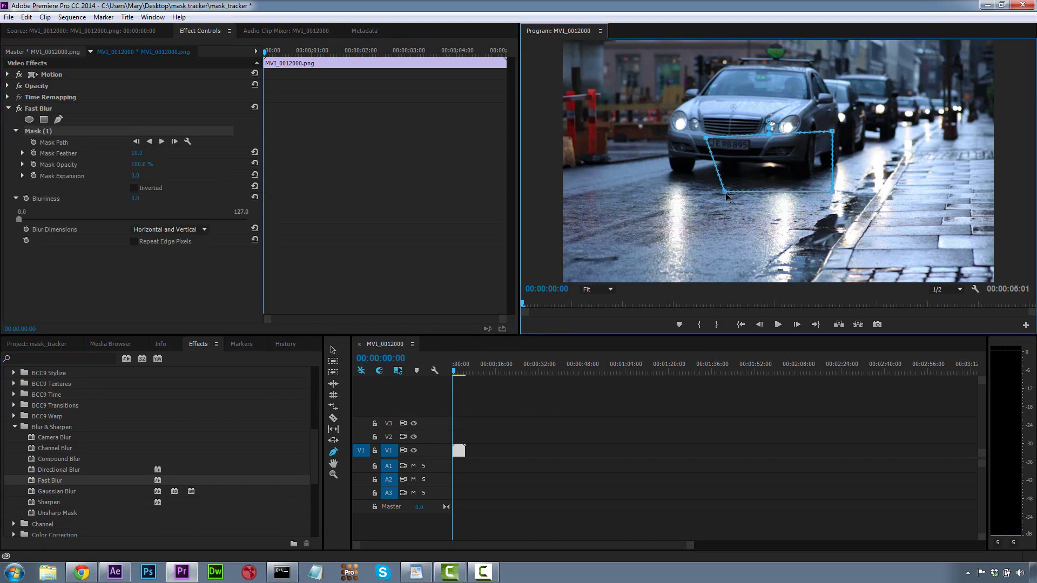
drag(725, 192, 706, 151)
drag(832, 191, 750, 153)
drag(824, 135, 750, 141)
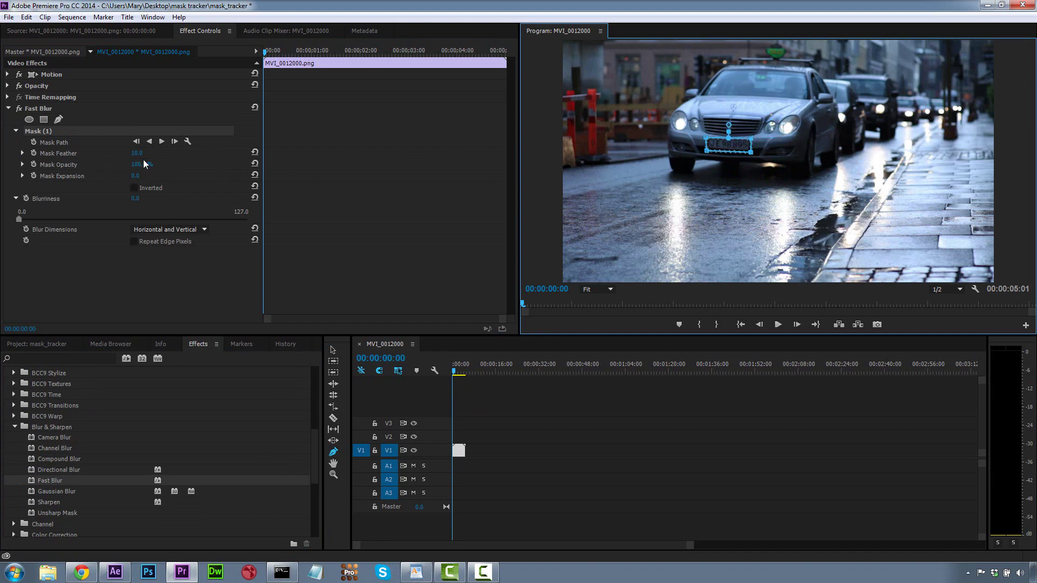
Set the Fast Blur blurriness to 25 and the mask feather to 25.
drag(19, 219, 61, 222)
text(25)
key(Return)
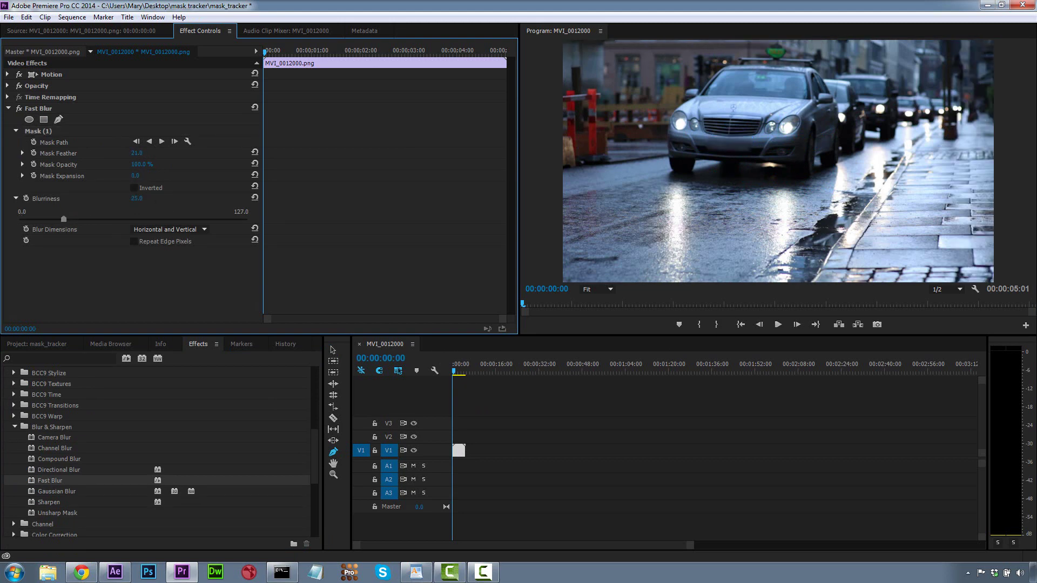
click(137, 152)
text(25)
key(Return)
Track the licence plate mask forward from the start of the clip, and stop the tracking once the car has left the frame.
click(161, 142)
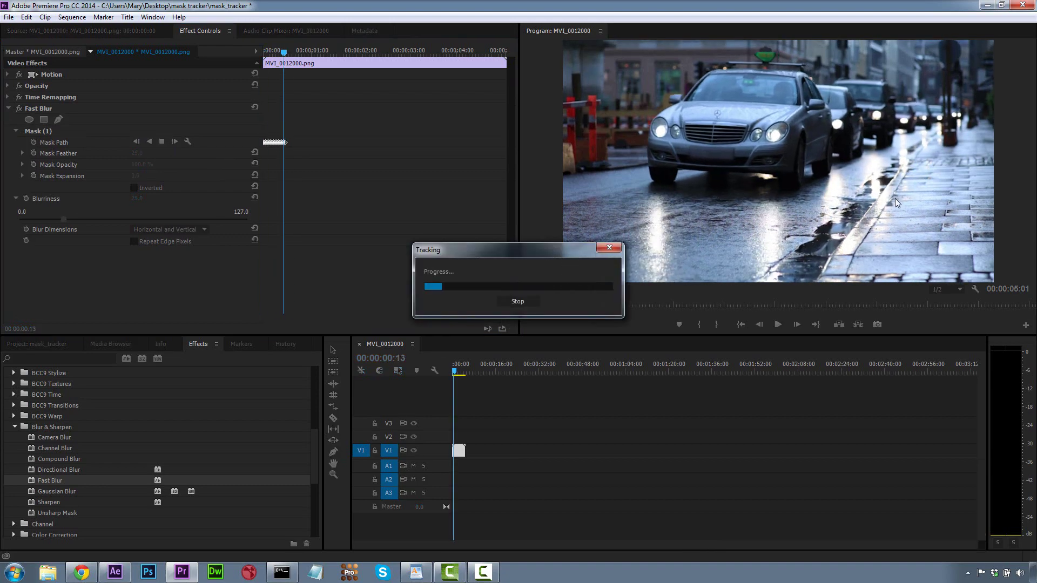
click(519, 301)
Step to 00:00:01:29, where the plate leaves the frame, and delete the Mask Path keyframes beyond it.
drag(460, 372, 459, 371)
key(Left)
key(Left)
key(Left)
key(Left)
key(Left)
key(Left)
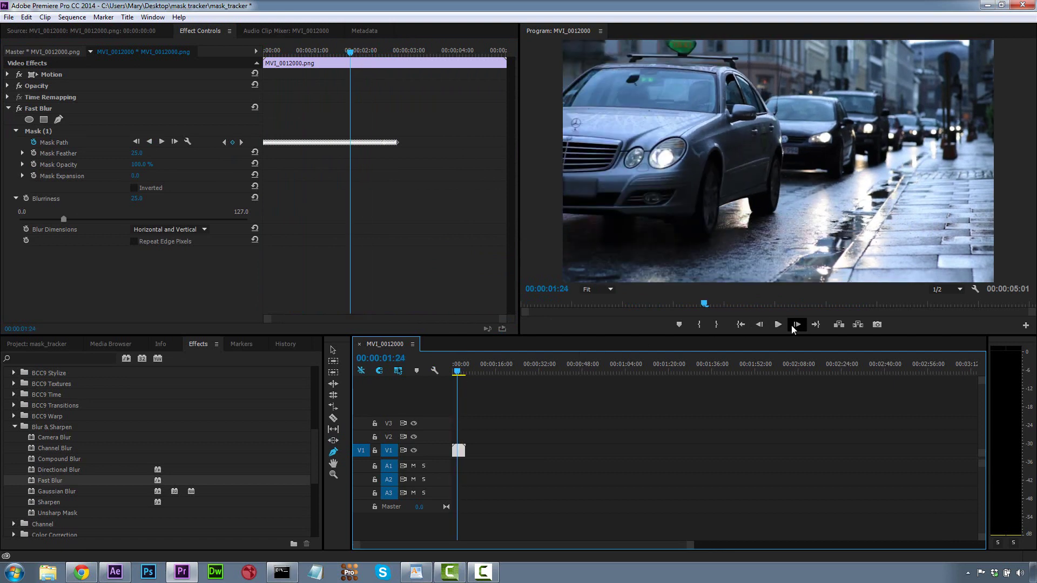
click(792, 326)
click(792, 326)
click(793, 326)
click(792, 326)
click(792, 326)
drag(462, 187, 359, 120)
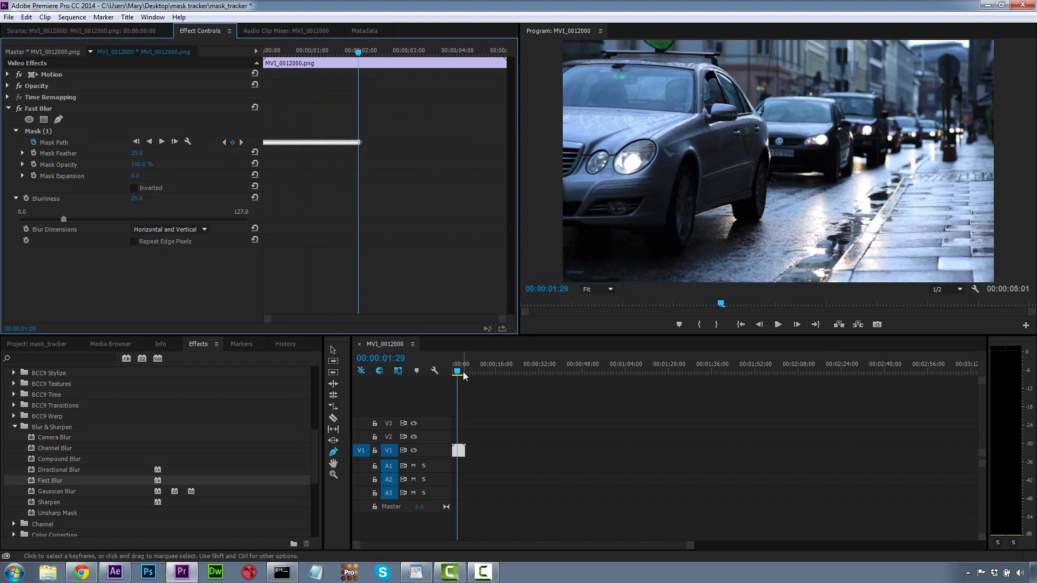
Examine the end of the tracked Mask Path around 00:00:02:00 and scrub through the clip.
drag(458, 372, 460, 374)
click(361, 147)
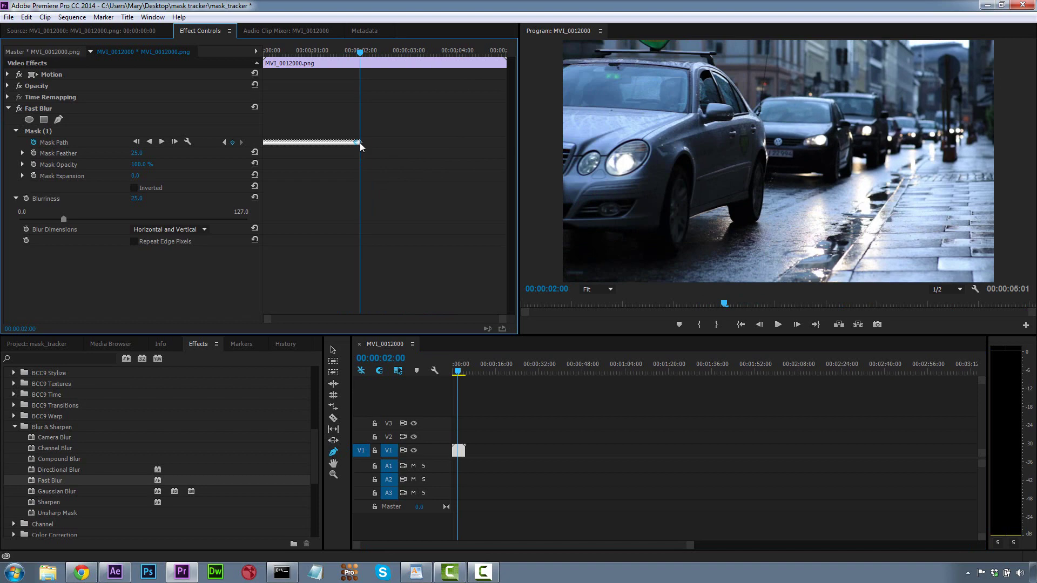
drag(461, 373, 459, 372)
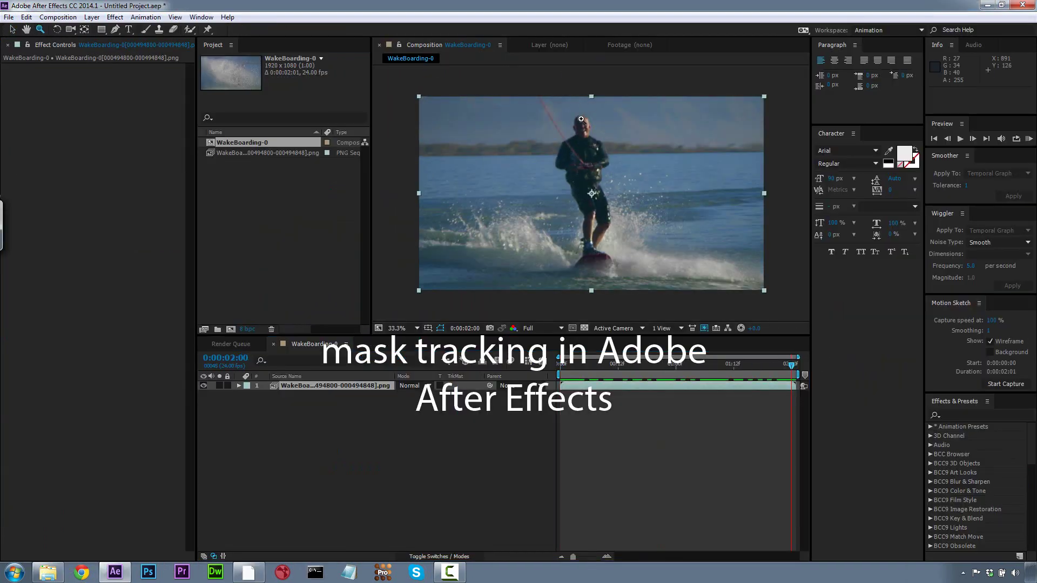
Switch to After Effects and draw a closed Pen mask around the wakeboarder's head at 0:00:02:00.
click(631, 184)
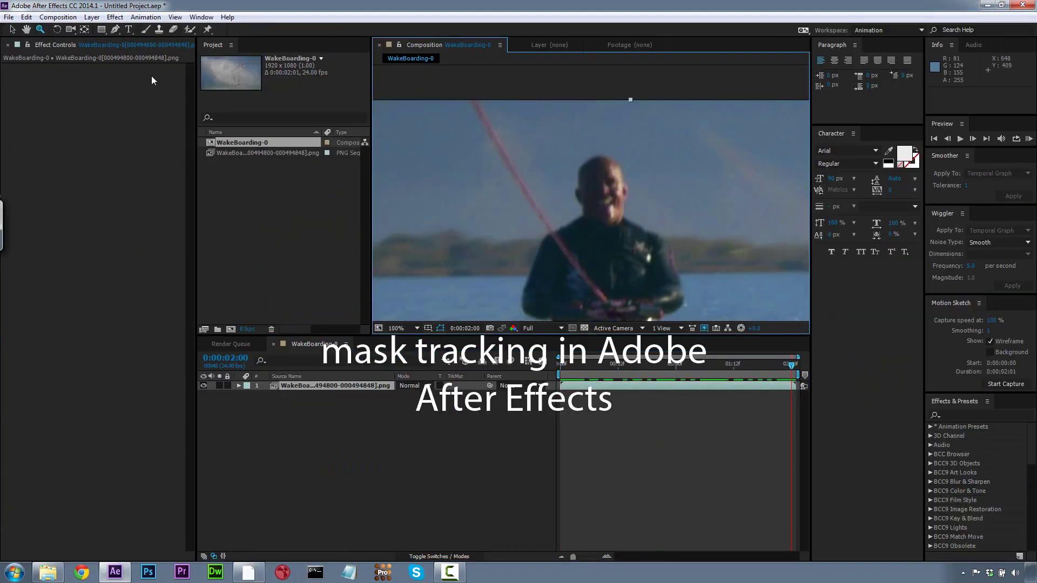
click(115, 29)
click(599, 155)
click(583, 164)
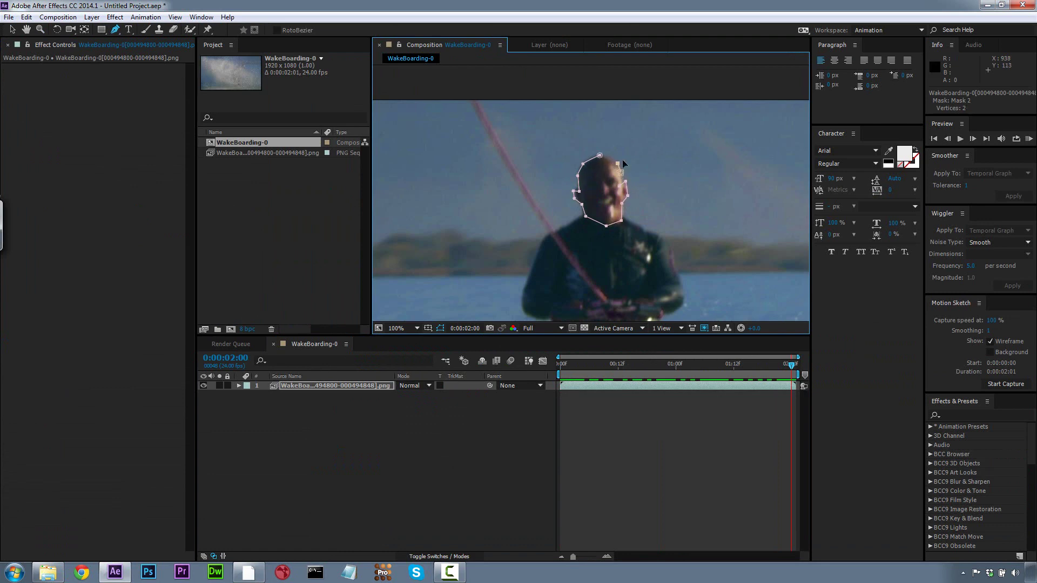
key(ctrl+z)
key(ctrl+z)
key(ctrl+z)
click(622, 168)
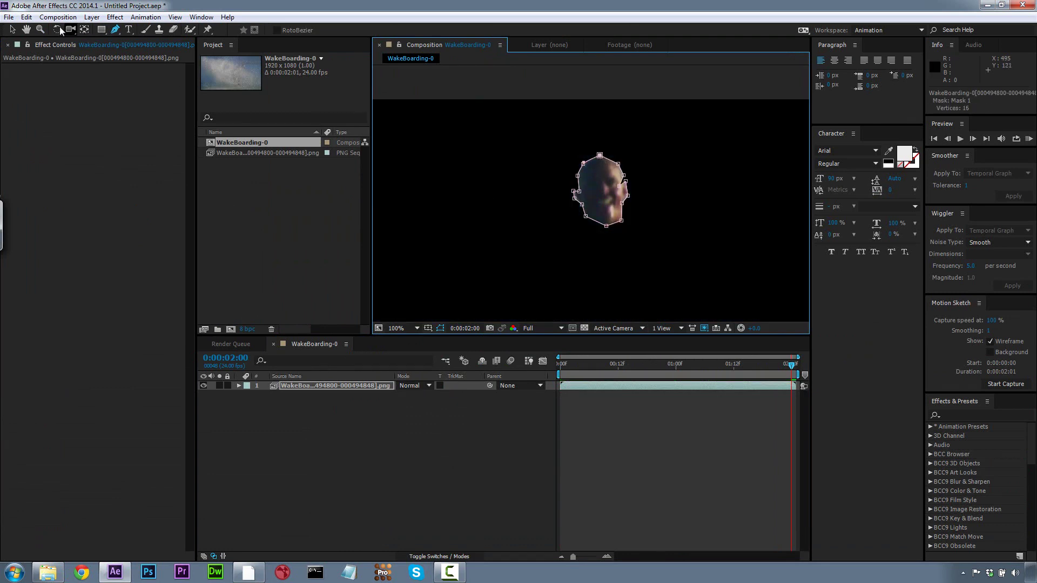
Refine the head mask's vertices along the ear and jaw.
key(v)
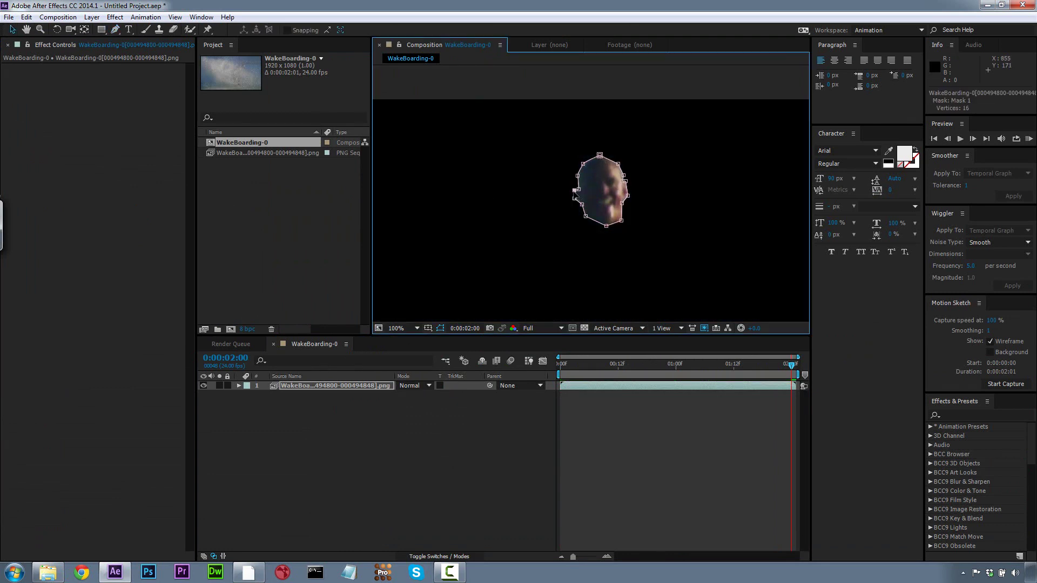
drag(115, 30, 155, 72)
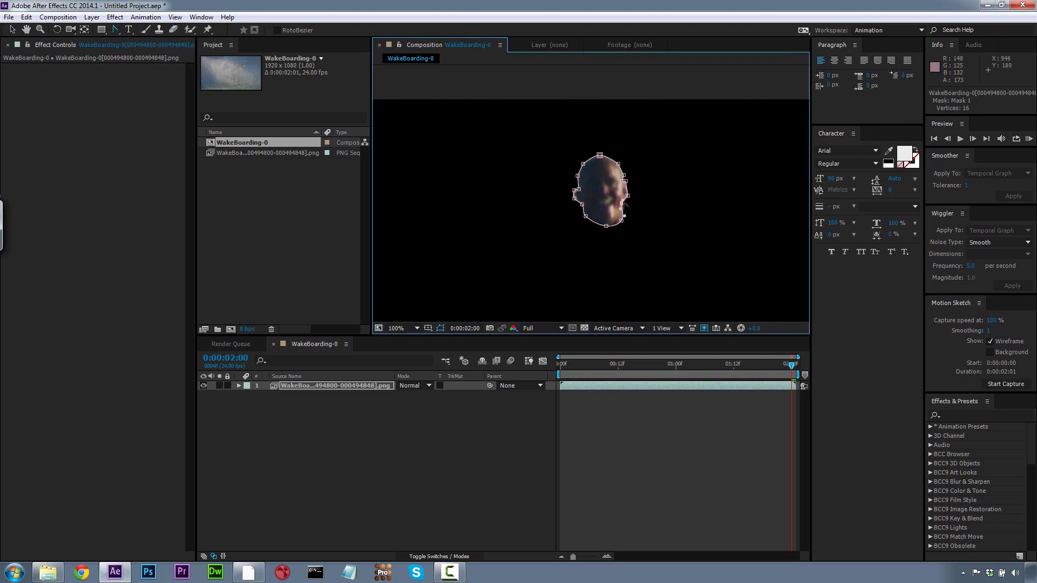
mouse_move(114, 31)
mouse_down()
mouse_move(135, 42)
mouse_move(99, 34)
mouse_up()
click(13, 30)
click(621, 220)
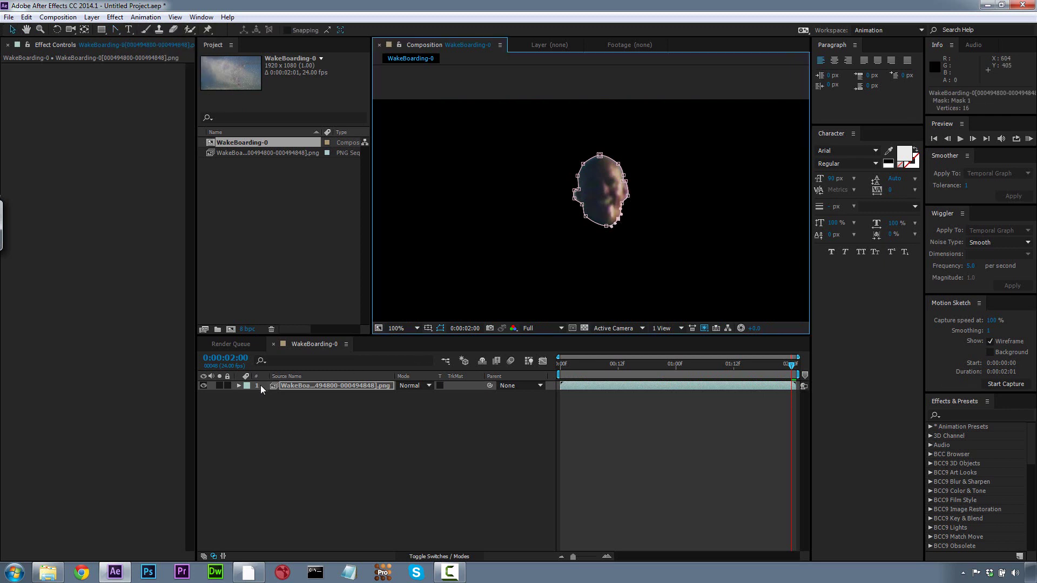
Track Mask 1 backward from 0:00:02:00 with the Position, Scale & Rotation method.
click(238, 386)
click(258, 404)
click(306, 409)
right_click(305, 409)
click(329, 410)
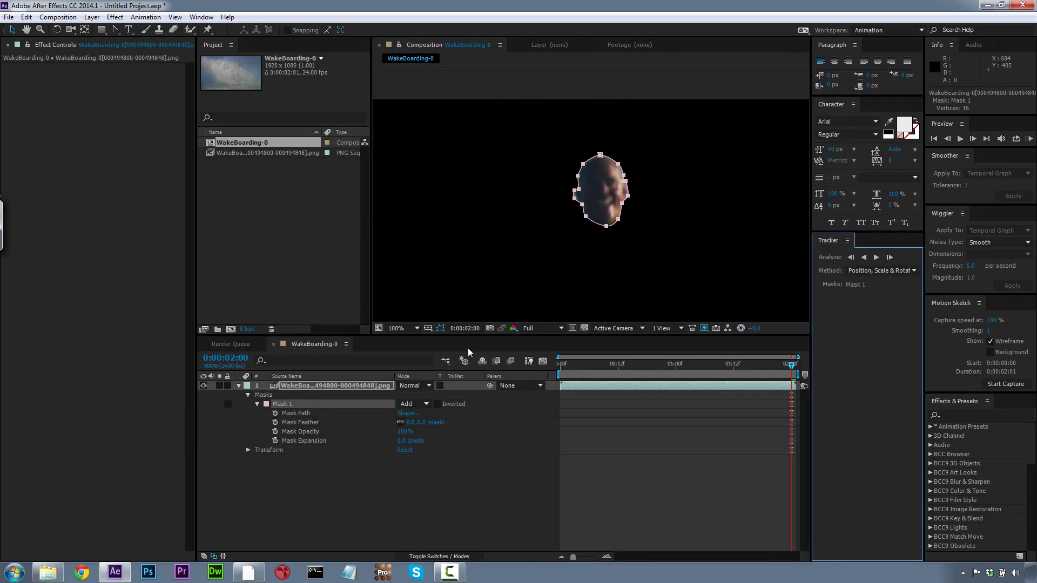
click(863, 257)
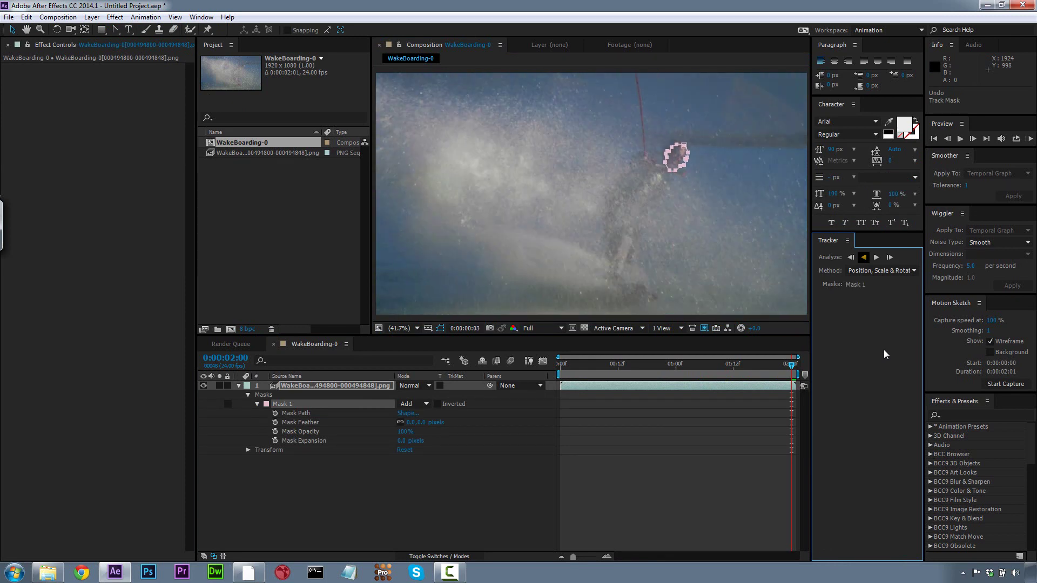
Set Mask 1's mode to None so the full footage shows along with the mask outline.
drag(573, 362, 613, 329)
click(413, 404)
click(417, 413)
Adjust the tracked mask to fit the wakeboarder's head and play back the track.
click(41, 29)
click(704, 142)
click(560, 203)
key(v)
drag(613, 167, 604, 158)
mouse_move(611, 365)
mouse_down()
mouse_move(590, 365)
mouse_move(621, 364)
mouse_move(578, 370)
mouse_move(713, 361)
mouse_move(621, 359)
mouse_up()
key(space)
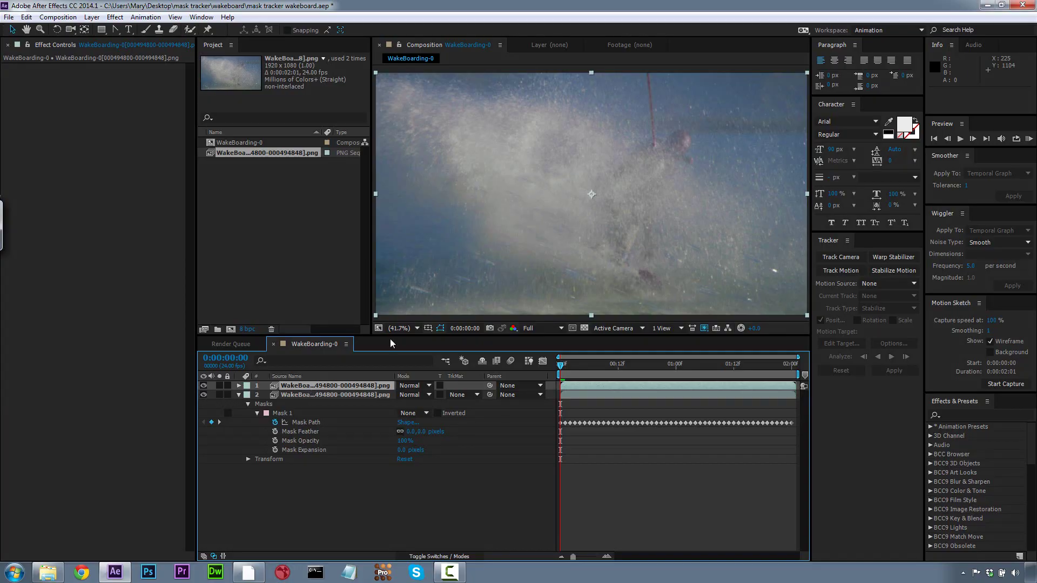
Send the selected wakeboarding layer to mocha AE and create the WakeBoarding project at 24 fps.
click(145, 17)
click(183, 222)
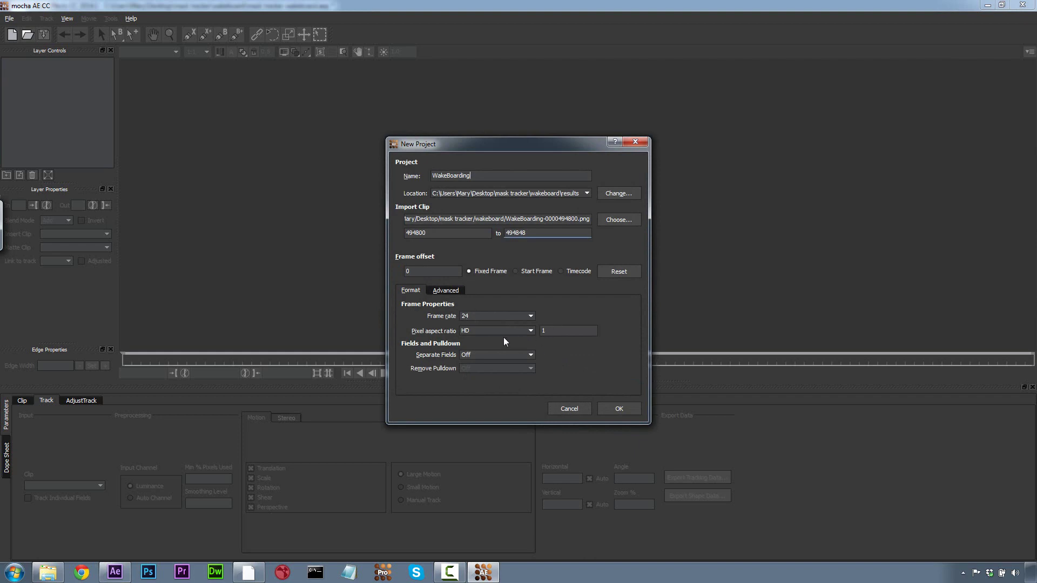
click(607, 408)
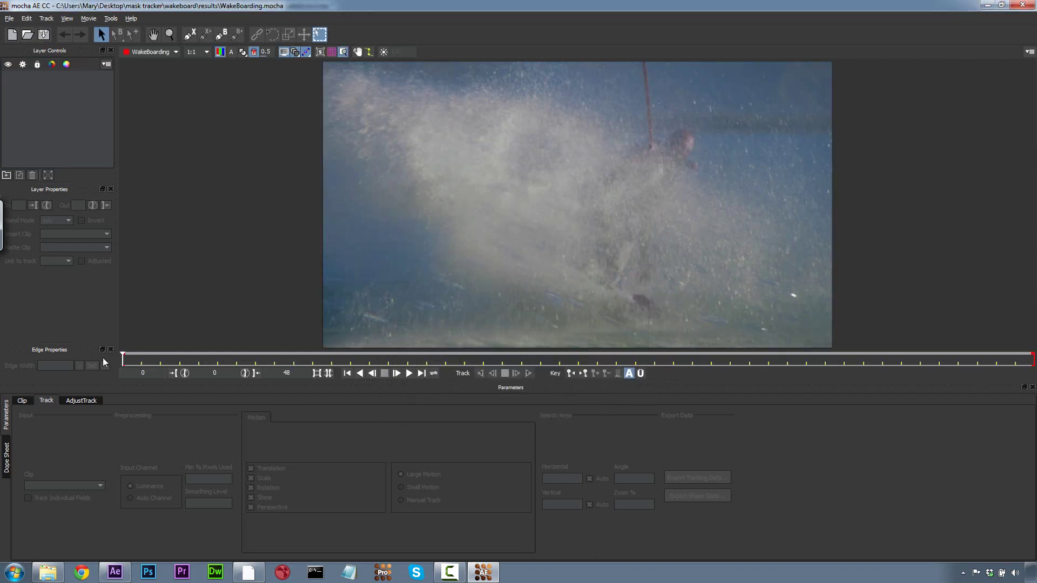
At frame 48, draw a closed X-spline around the wakeboarder's head, including both ears and the chin.
drag(122, 358, 1034, 361)
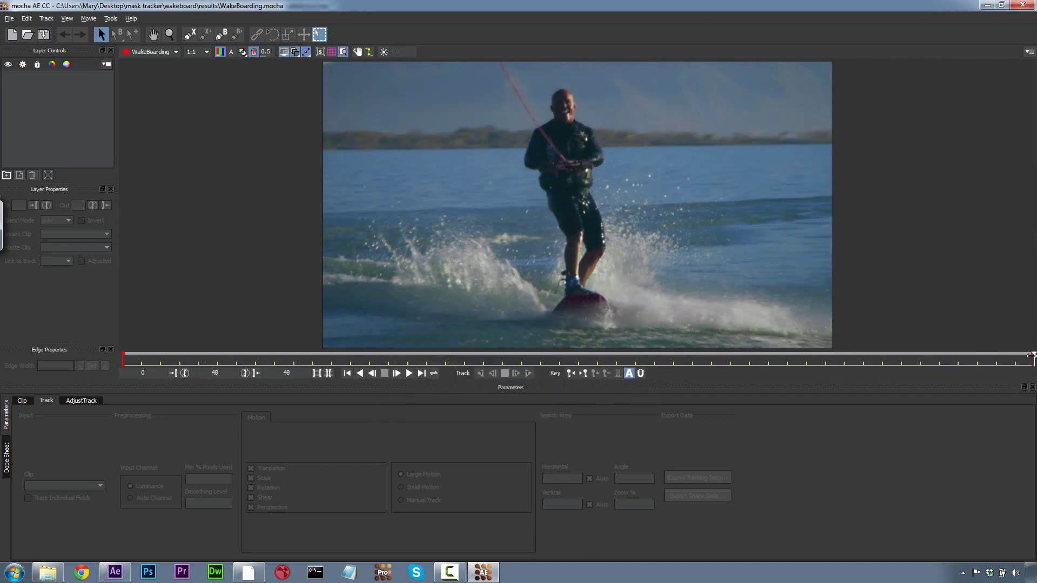
click(169, 34)
drag(549, 70, 556, 187)
key(x)
drag(558, 135, 562, 159)
click(189, 34)
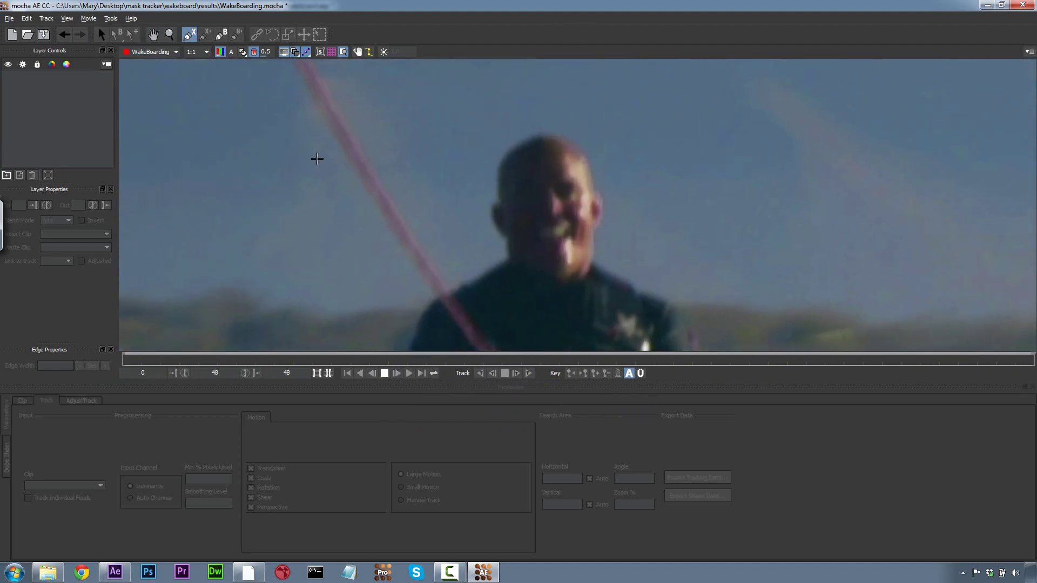
click(501, 224)
click(501, 204)
click(497, 171)
click(505, 152)
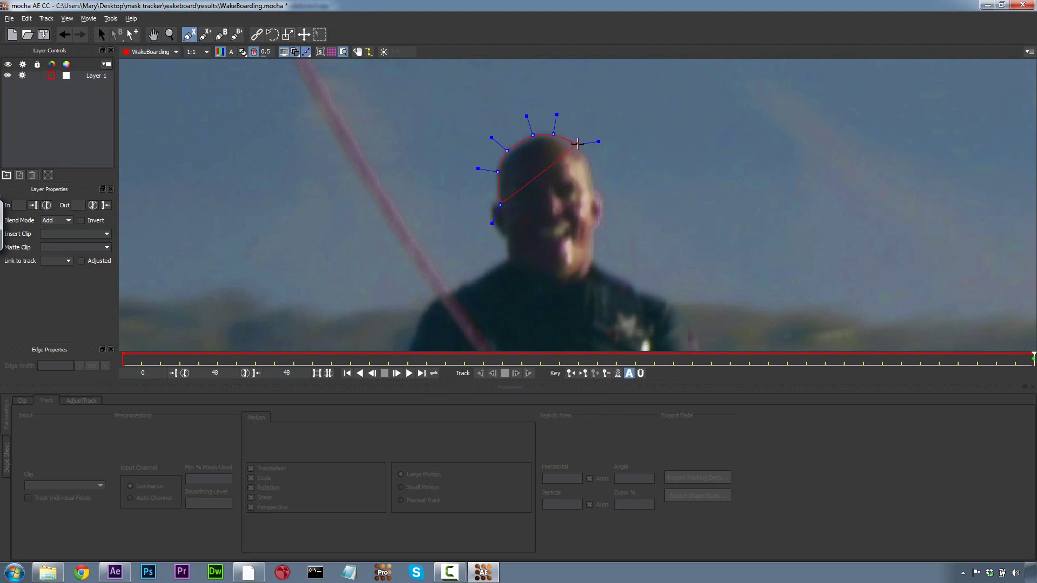
click(601, 194)
click(603, 217)
click(594, 231)
right_click(493, 205)
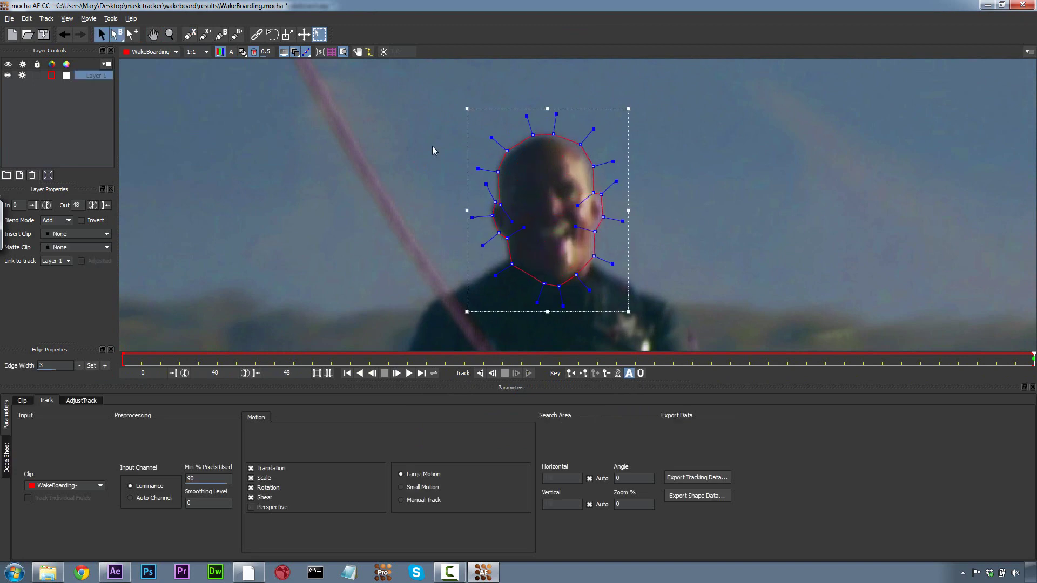
Smooth the X-spline's points to follow the head outline and stabilize the view on the layer.
drag(593, 129, 586, 138)
drag(507, 239, 507, 237)
click(512, 264)
key(l)
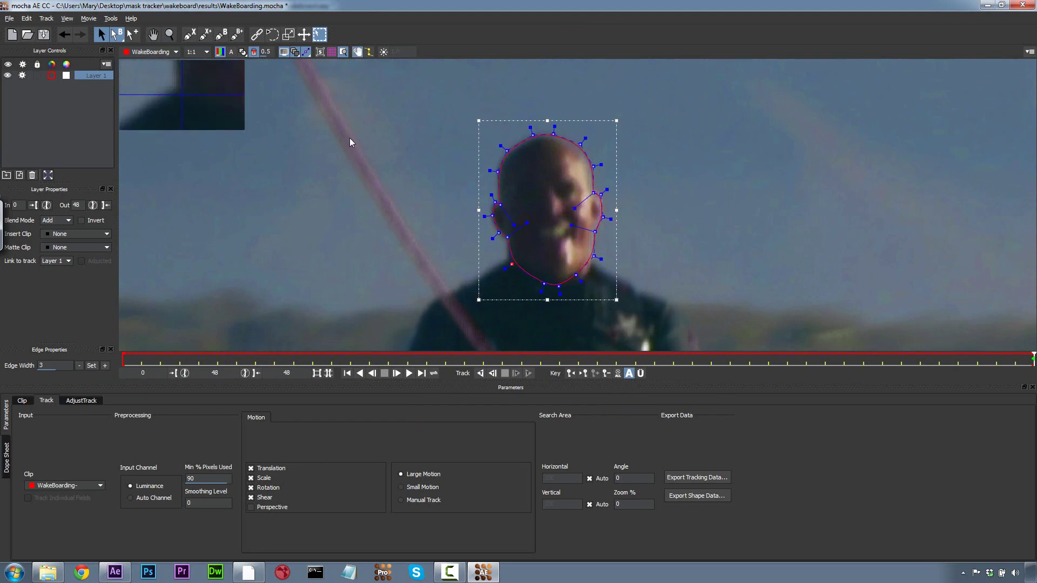
Enable Perspective motion and track the head layer backward from frame 48.
click(251, 507)
click(481, 374)
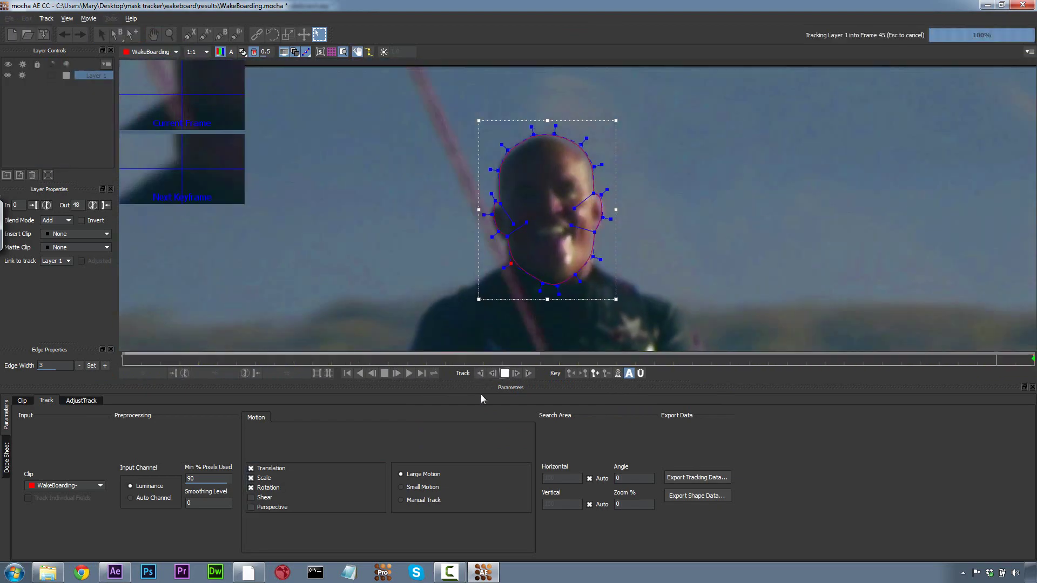
click(504, 373)
click(481, 373)
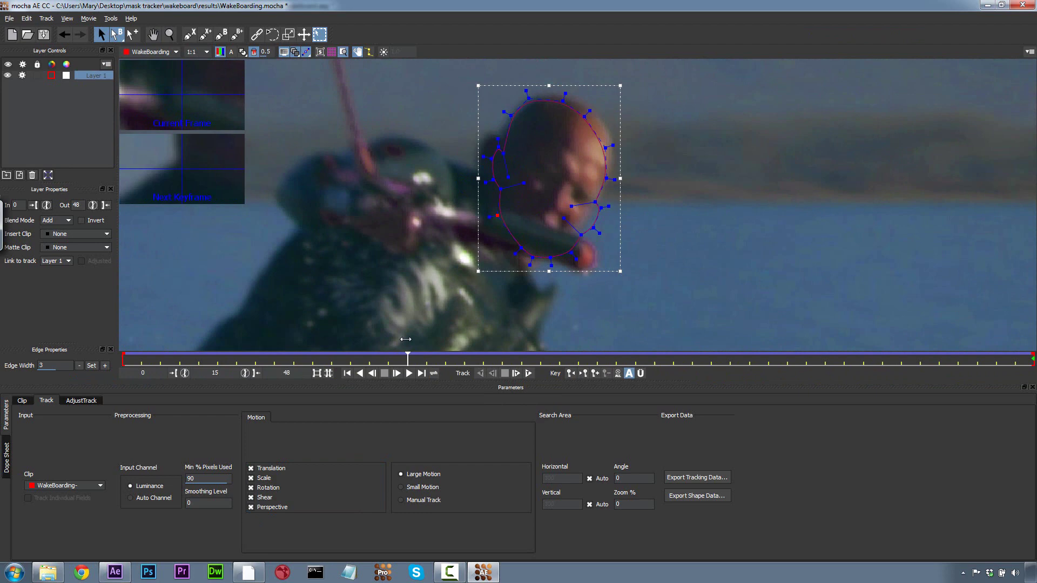
Correct the head spline's shape at frames 21, 16, 15 and 9 so it follows the turning head.
drag(477, 172, 507, 199)
drag(491, 175, 486, 162)
key(ctrl+a)
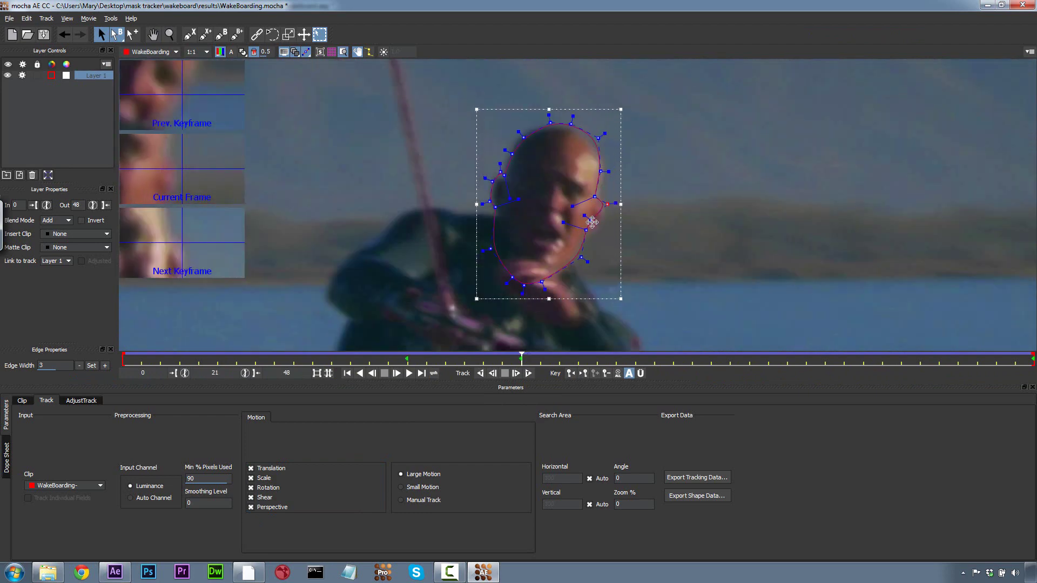
drag(576, 127, 627, 187)
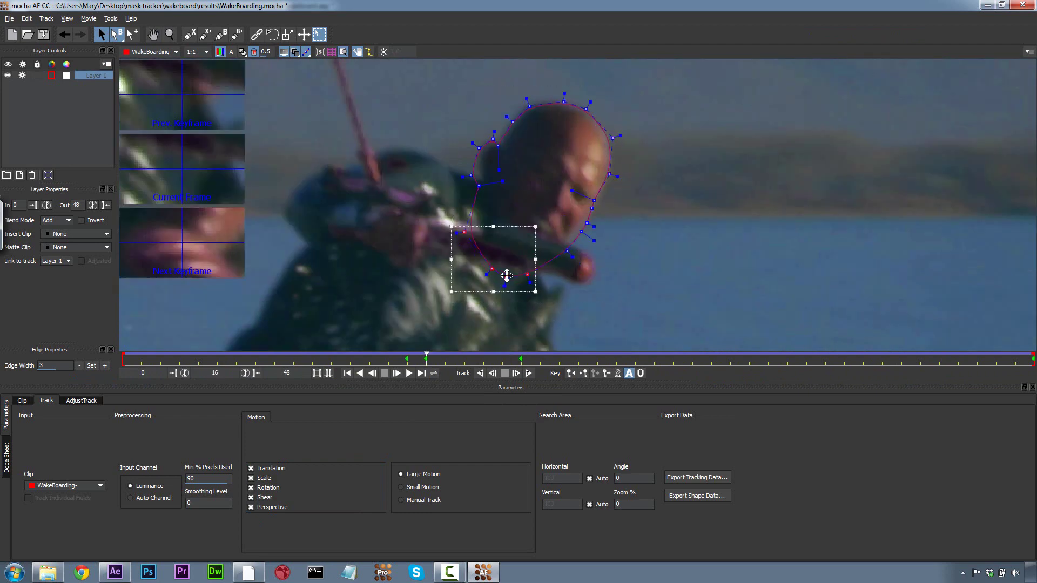
key(ctrl+a)
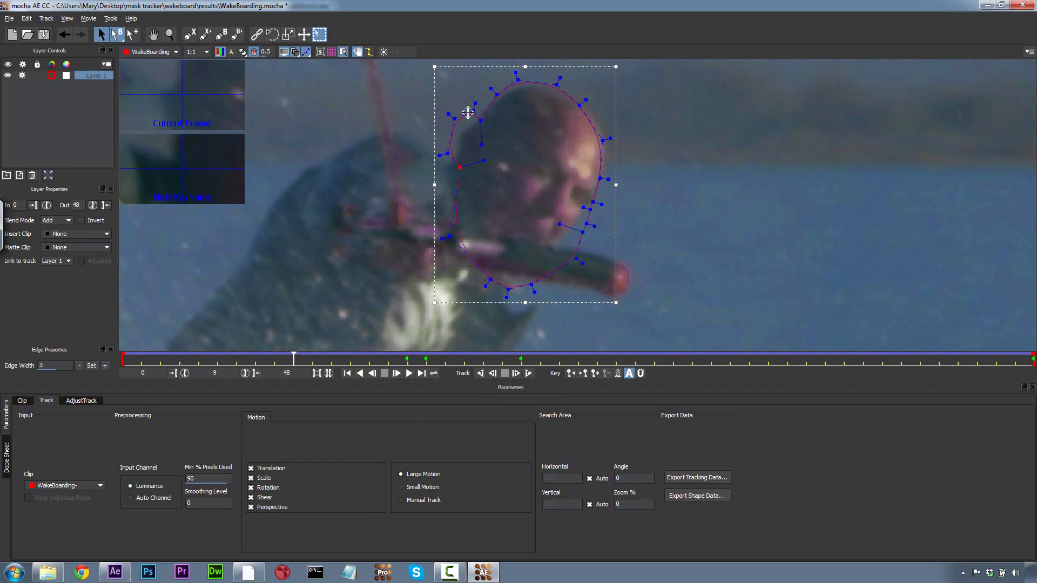
drag(432, 216, 504, 273)
key(ctrl+a)
Track the head layer backward again without Perspective motion, and correct the spline at frame 29.
click(251, 508)
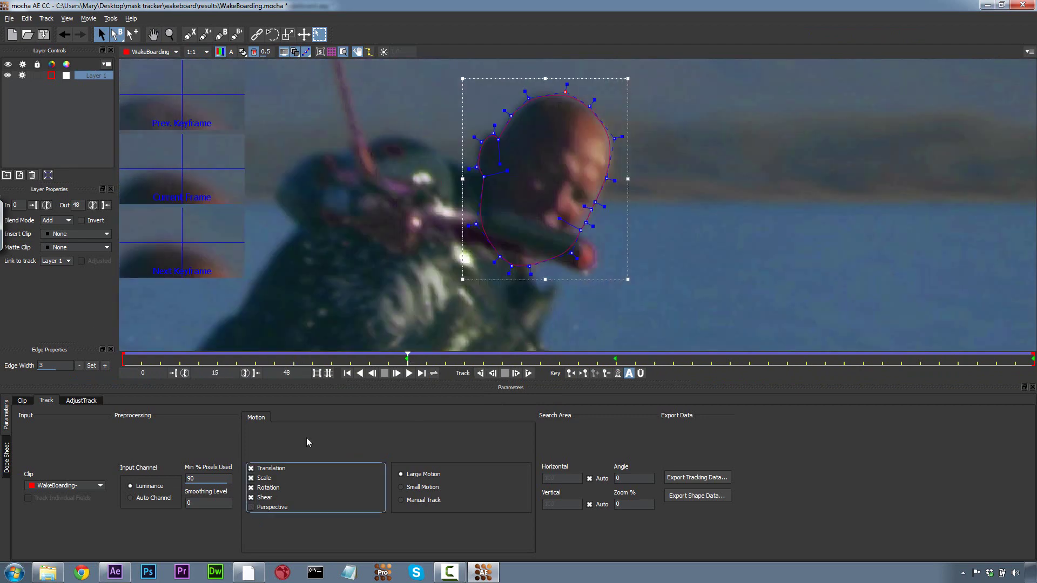
click(480, 373)
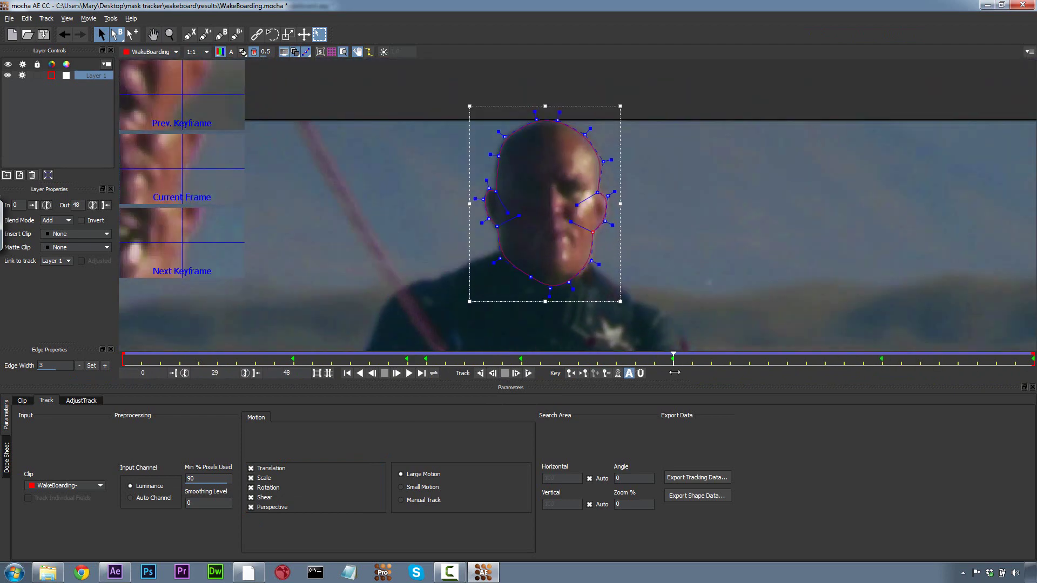
drag(458, 165, 524, 244)
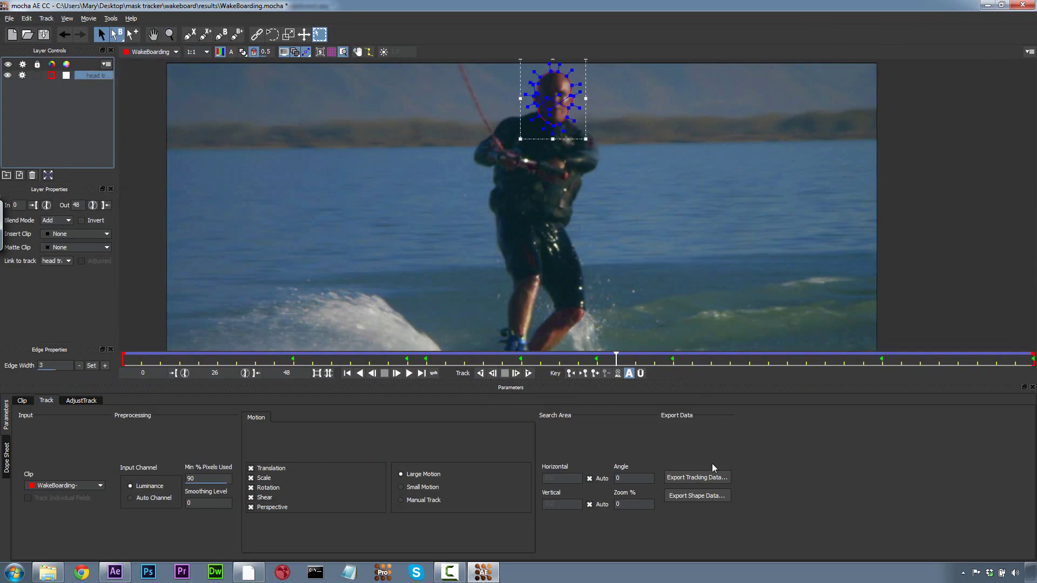
Export the selected head layer's shape data to the clipboard as mocha shape data for AE.
click(696, 494)
click(493, 259)
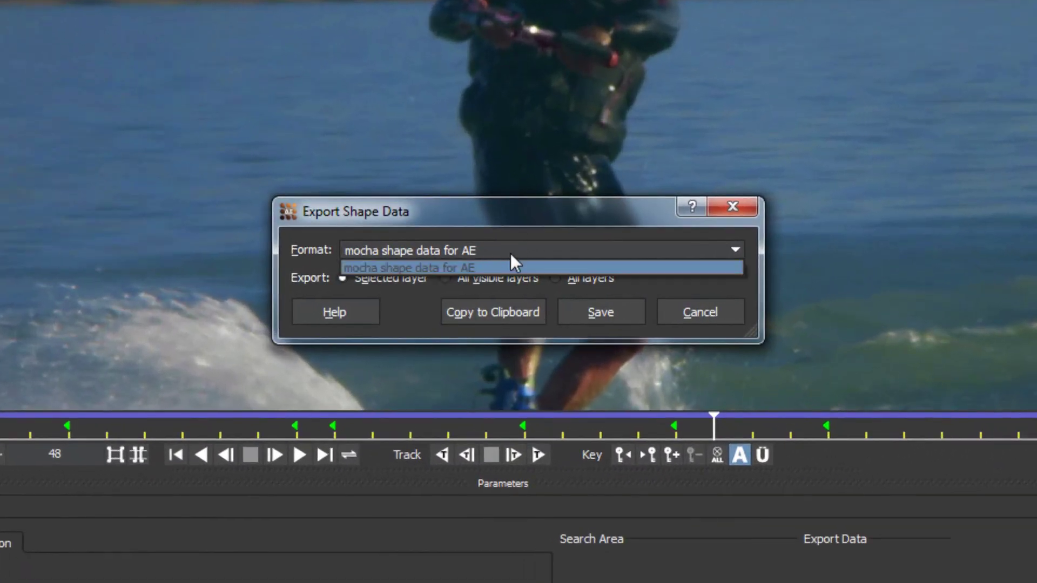
click(503, 267)
click(513, 313)
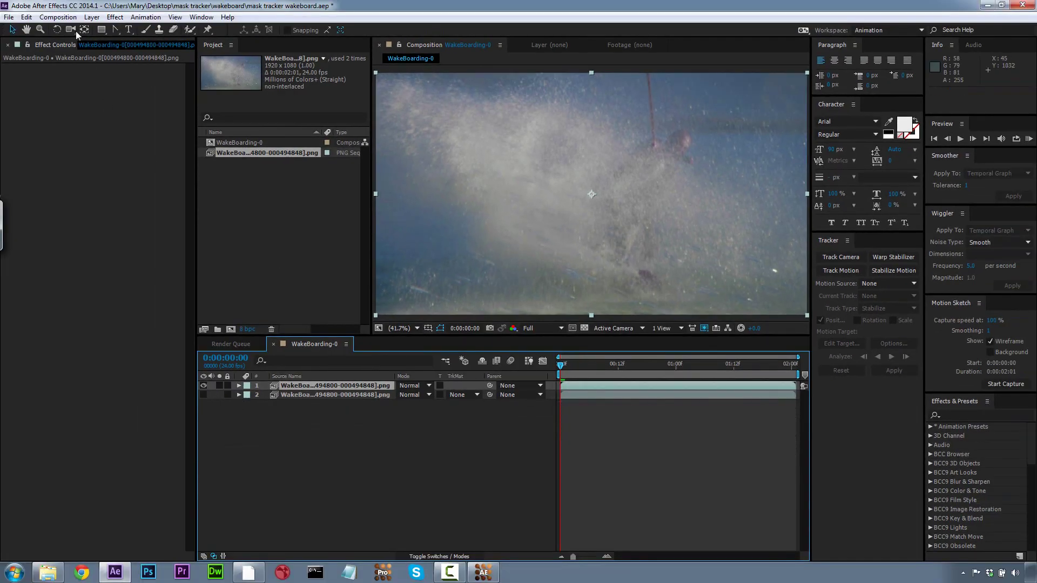
Paste the head shape as a mocha mask onto the top WakeBoarding layer in After Effects and preview it.
click(27, 18)
click(163, 343)
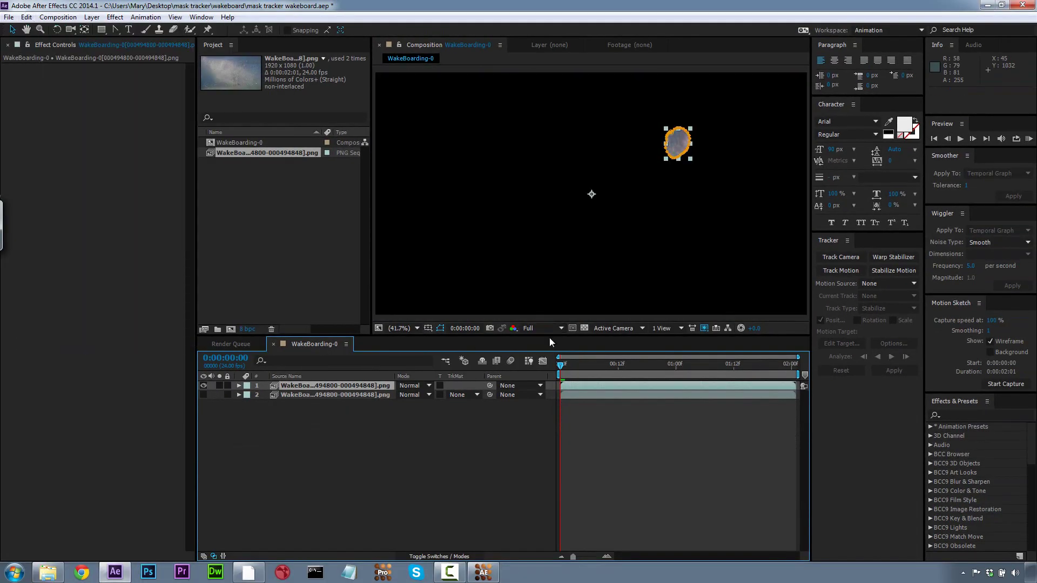
key(space)
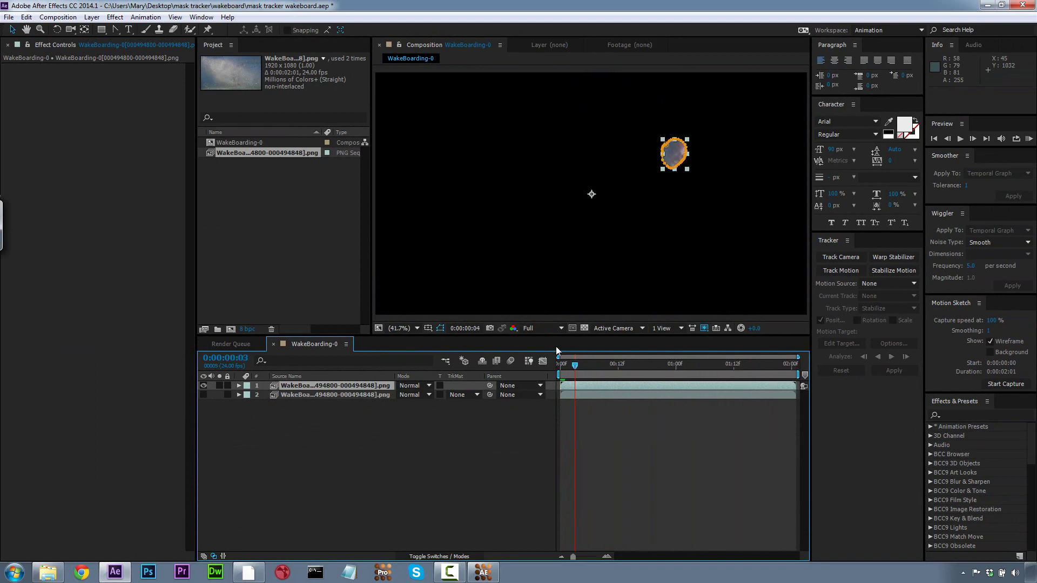
Add a fresh WakeBoarding footage layer on top and paste the mocha shape data onto it as an effect.
drag(267, 152, 263, 398)
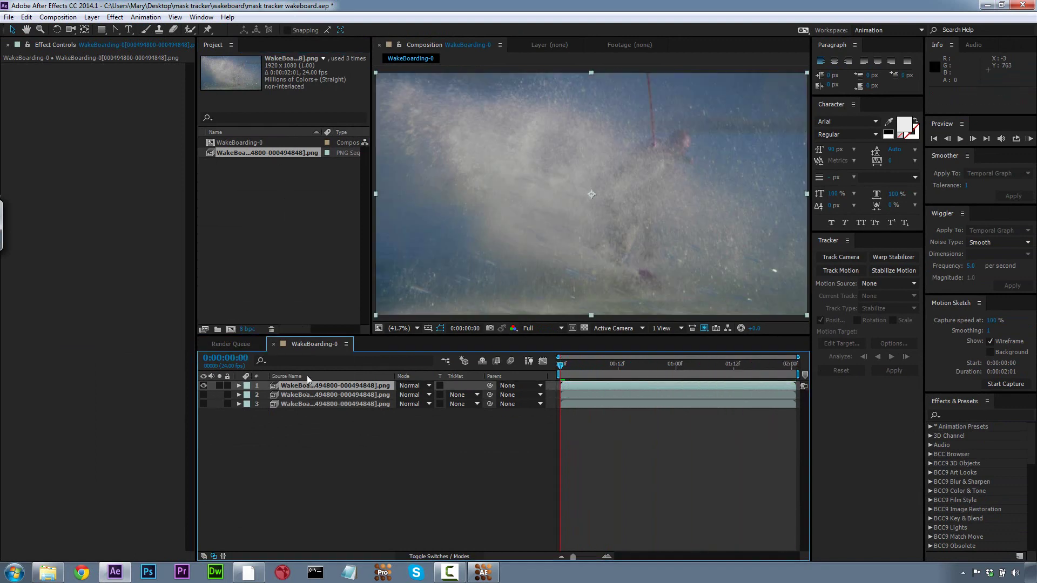
click(26, 17)
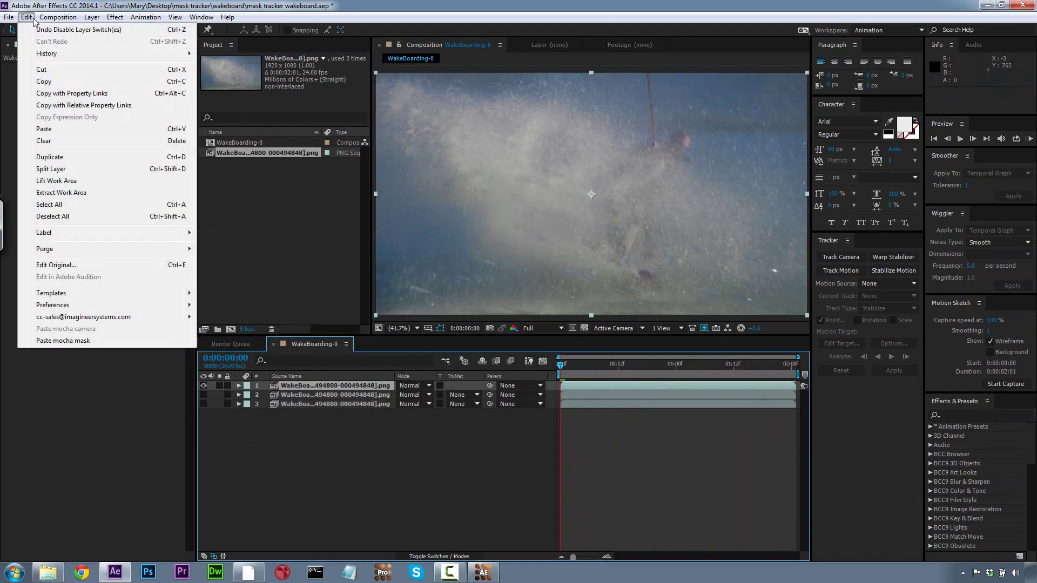
click(46, 129)
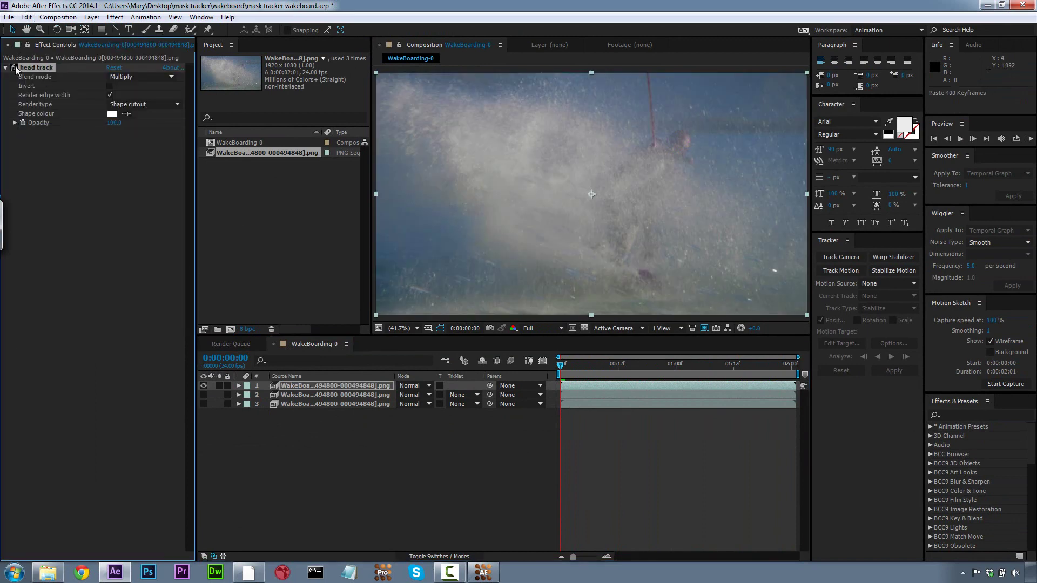
key(space)
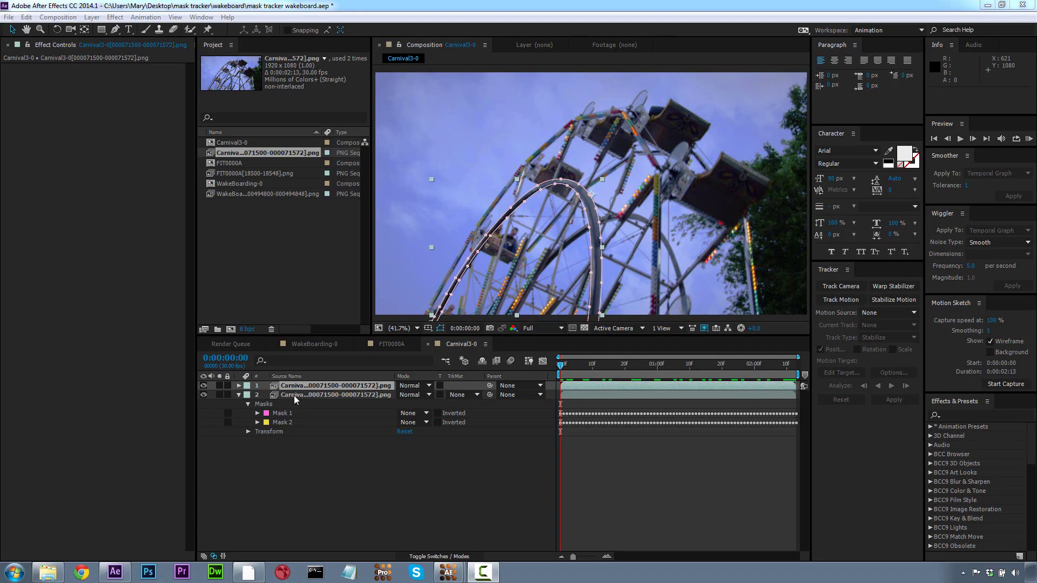
Replace both existing layers in the Carnival3-0 composition with a fresh copy of the Carnival footage.
shift+click(295, 396)
key(Delete)
drag(286, 153, 389, 430)
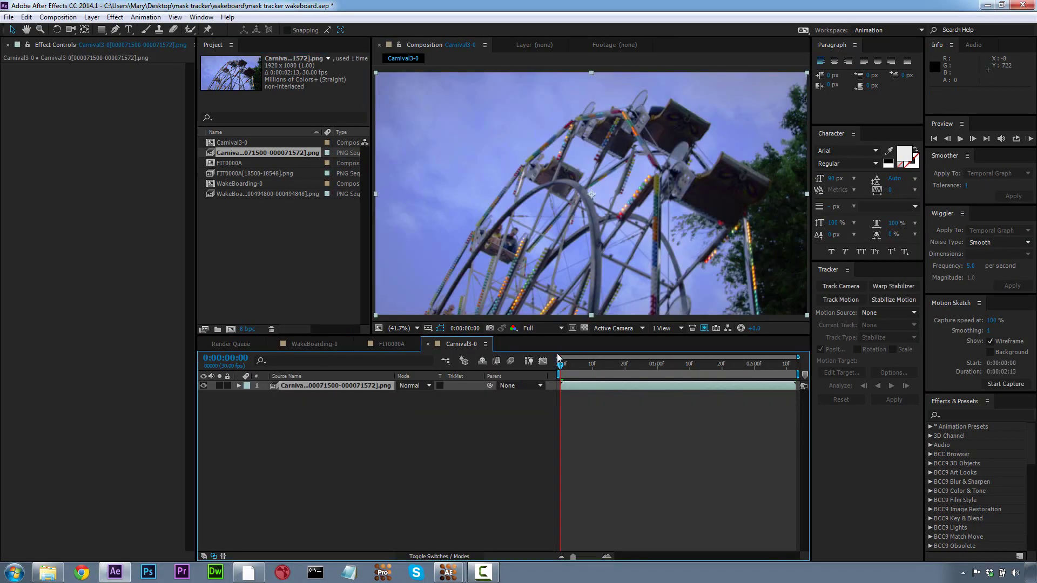
Draw a closed Pen mask around the curved steel arch of the Ferris wheel at the first frame.
click(115, 30)
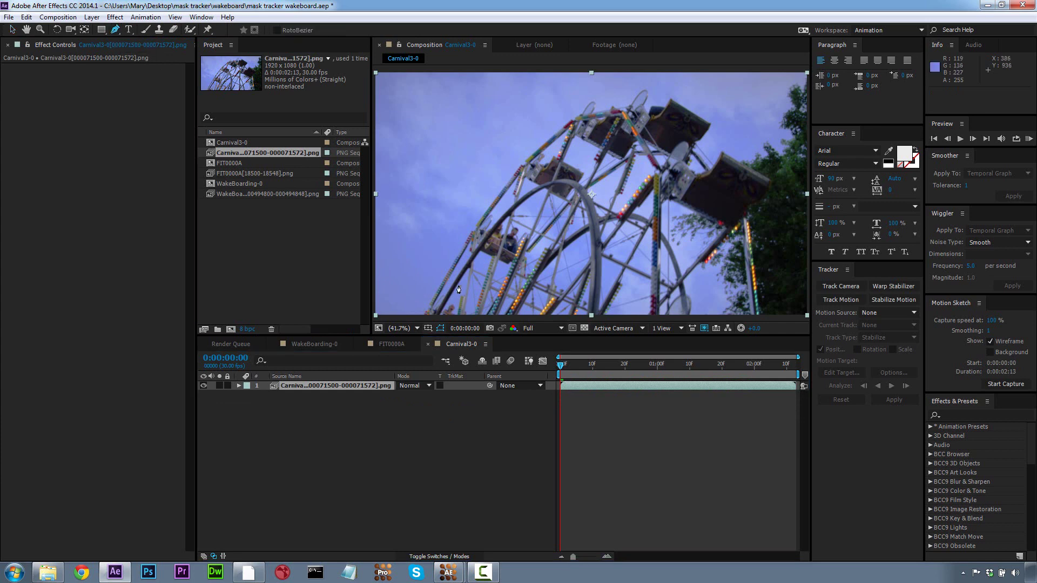
click(435, 313)
click(480, 237)
click(513, 198)
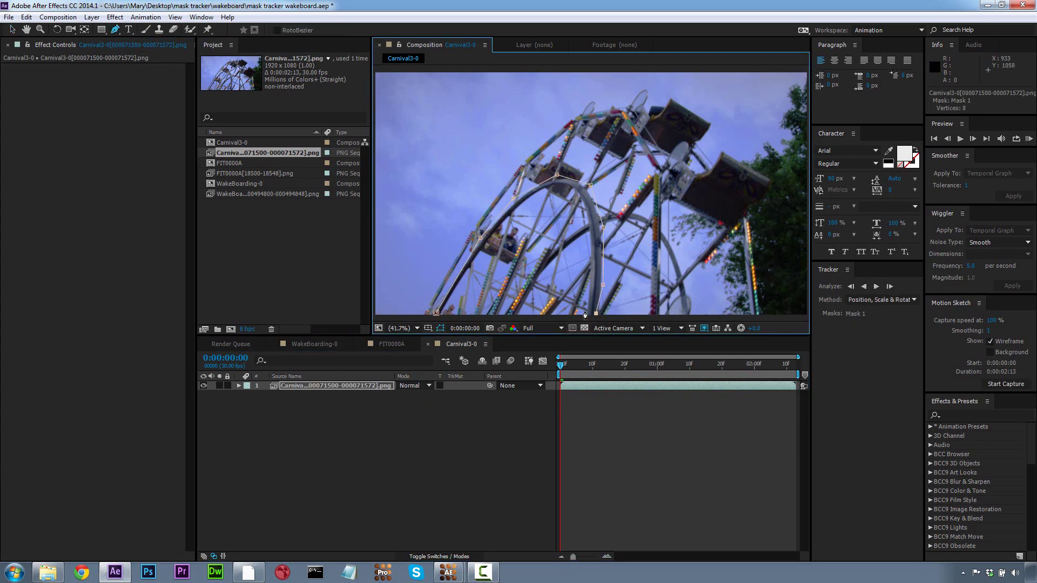
click(446, 311)
click(435, 313)
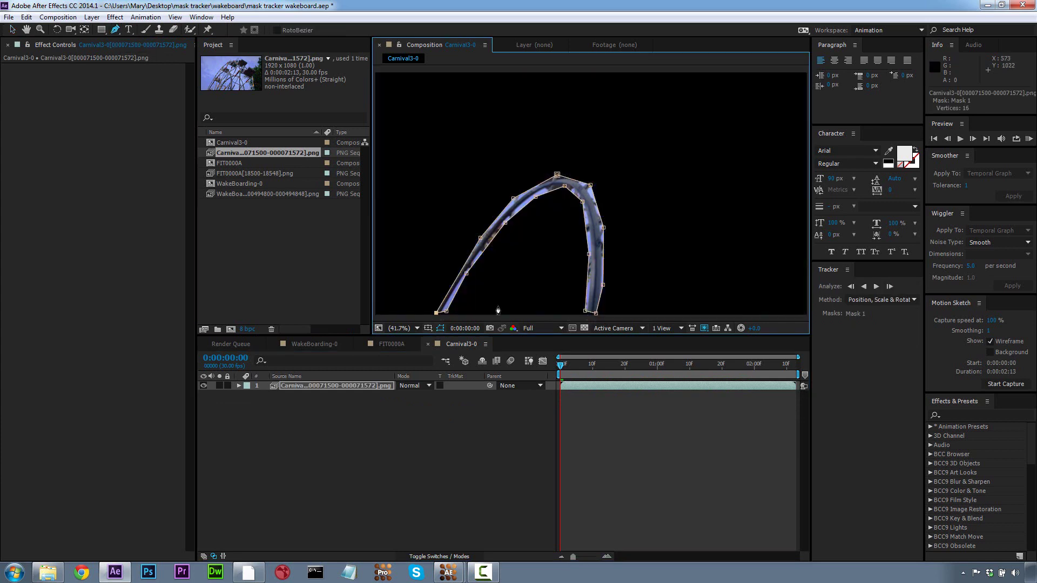
Track the arch mask forward with the Position, Scale & Rotation method and preview the tracked mask.
click(239, 386)
click(876, 287)
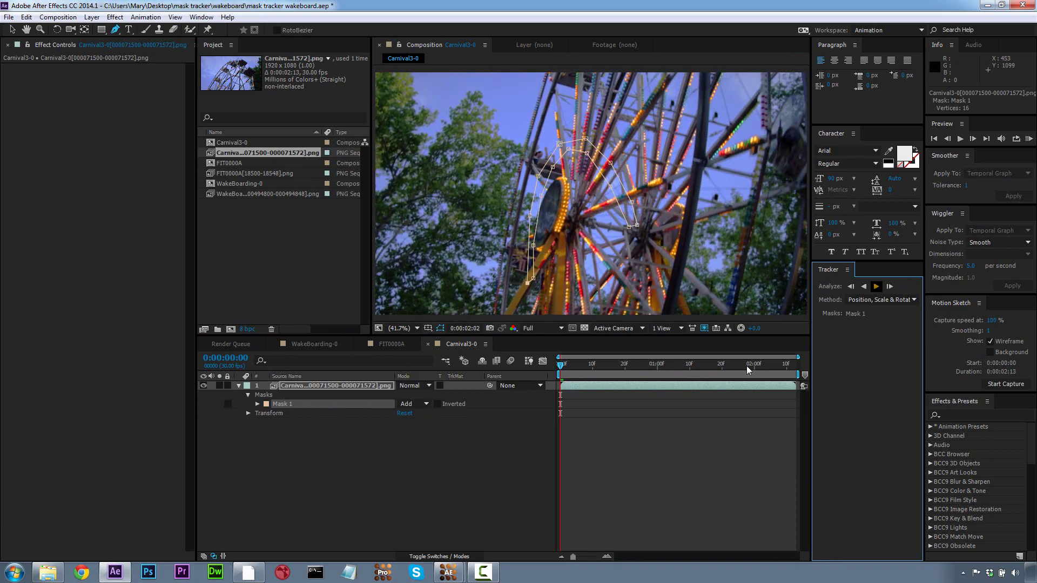
key(space)
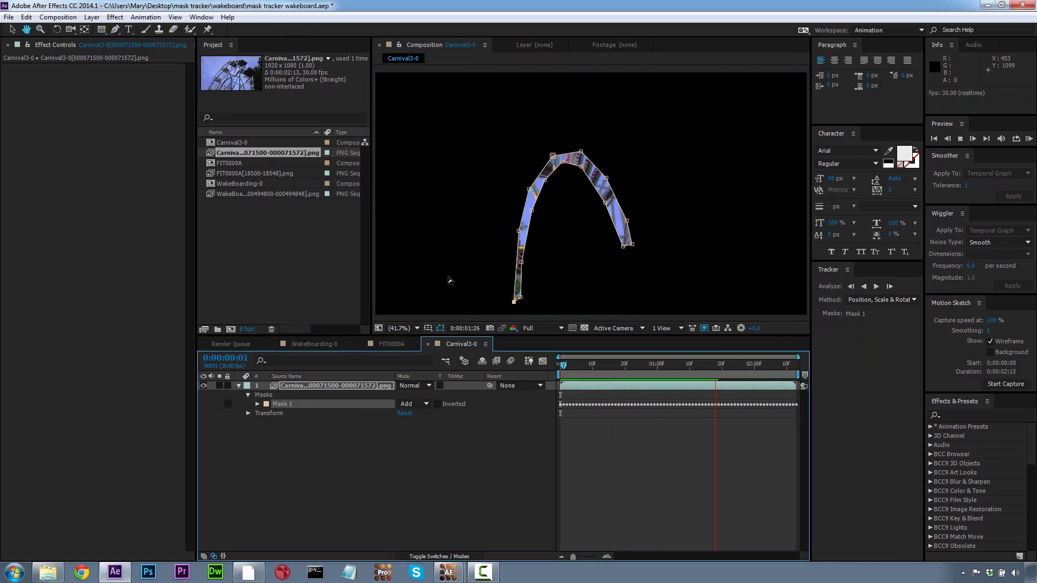
click(589, 365)
key(g)
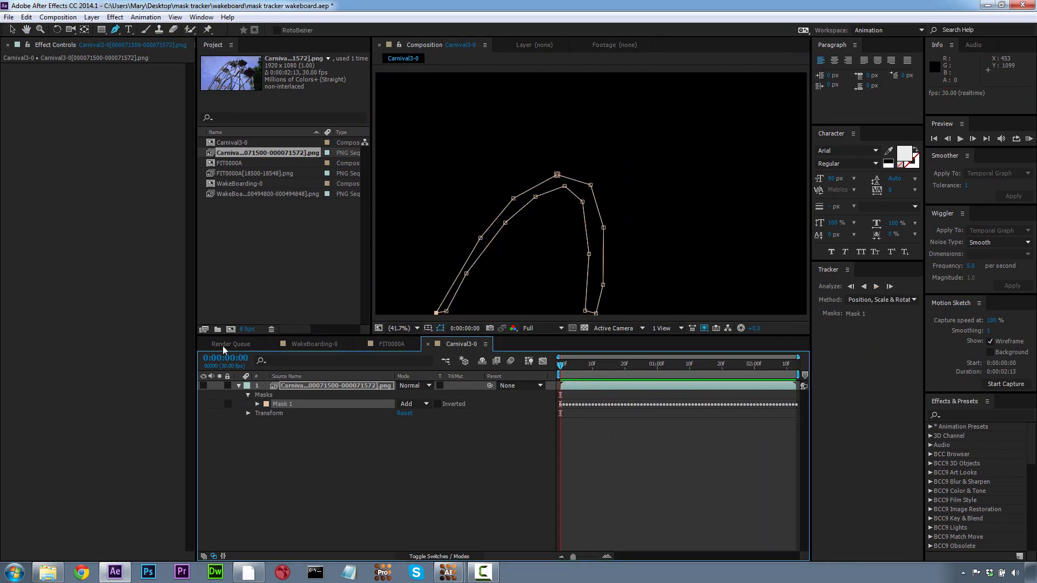
Add a second copy of the Carnival footage above the masked layer and switch to mocha AE.
click(282, 153)
key(ctrl+slash)
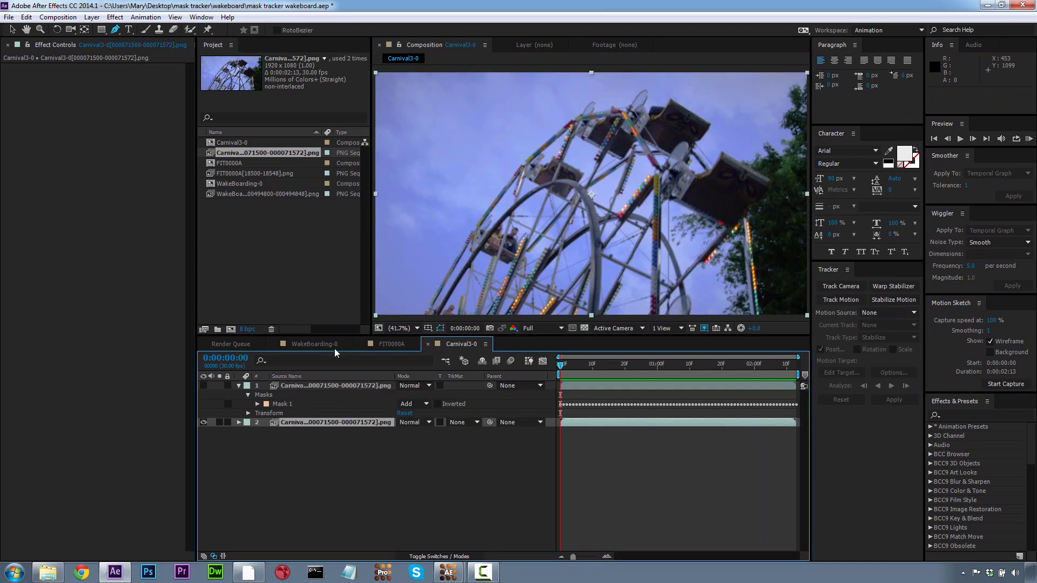
drag(304, 384, 309, 397)
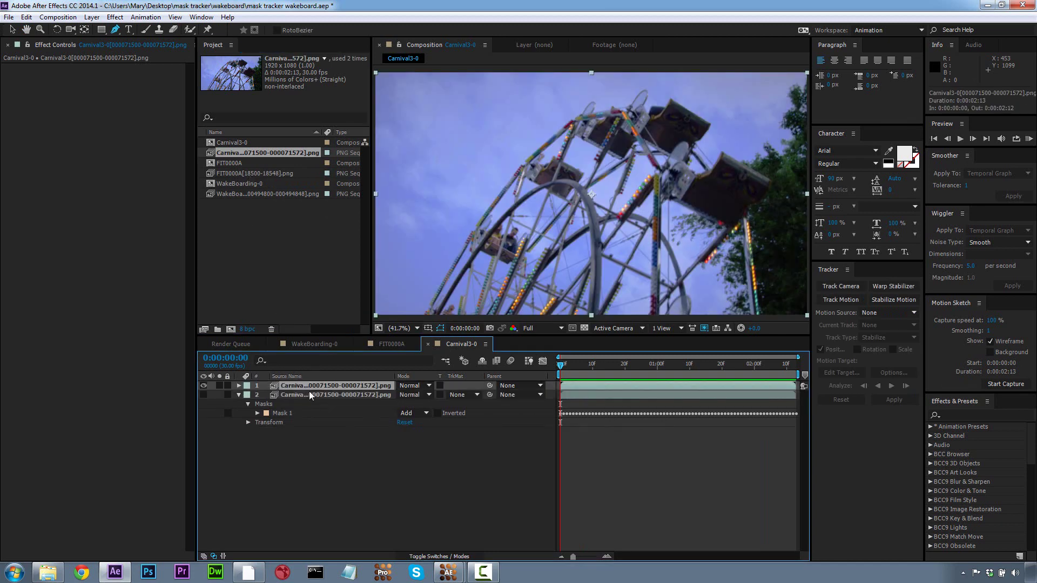
key(ctrl+slash)
click(446, 574)
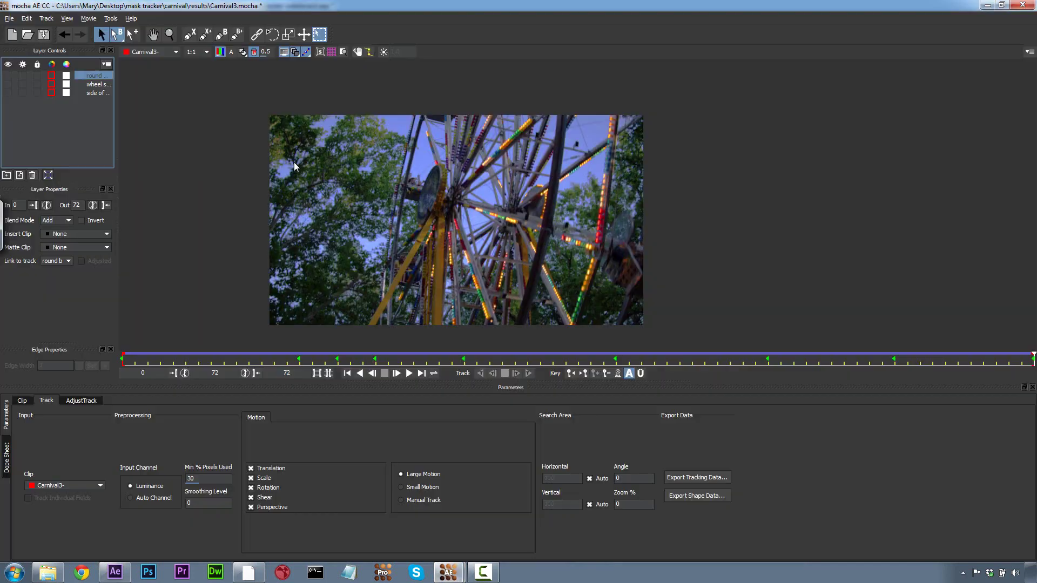
Draw an X-spline around the wheel's hub and spokes at frame 72 and track it backward without Perspective.
click(445, 164)
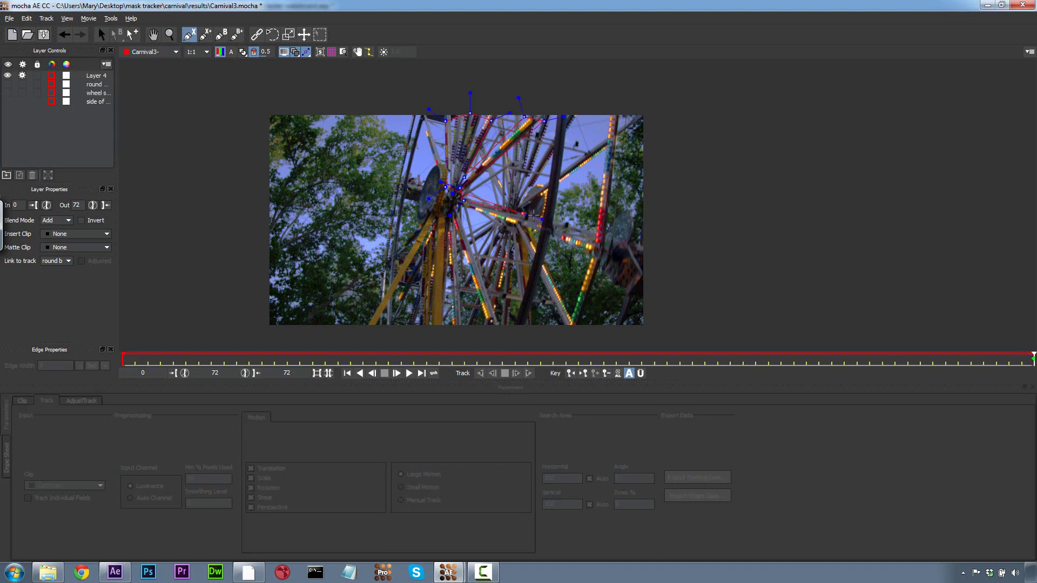
right_click(454, 290)
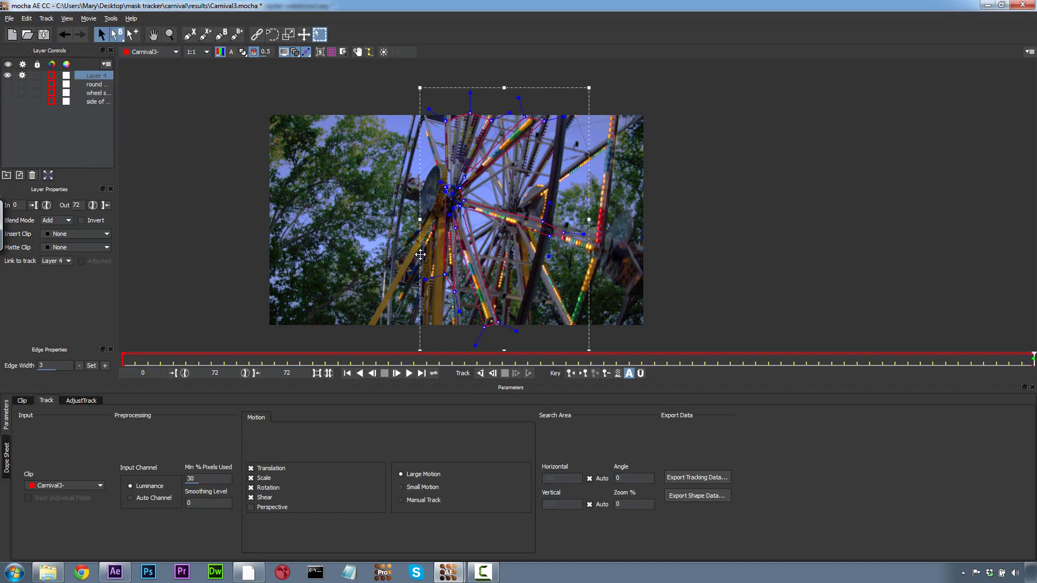
click(480, 374)
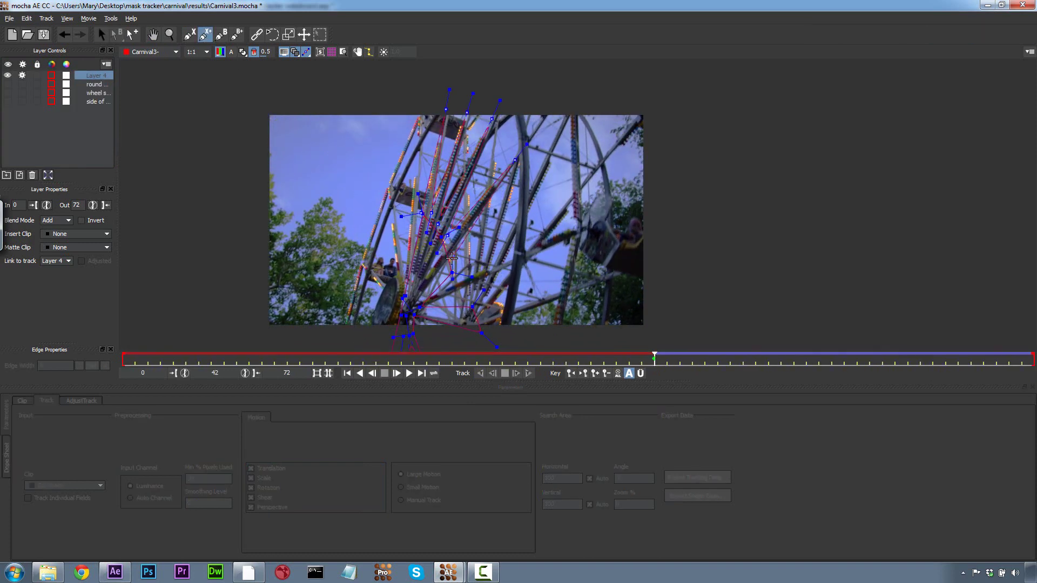
Add another X-spline around the spokes at frame 42, finish tracking backward, and turn off tracking for the layer.
right_click(448, 246)
click(480, 373)
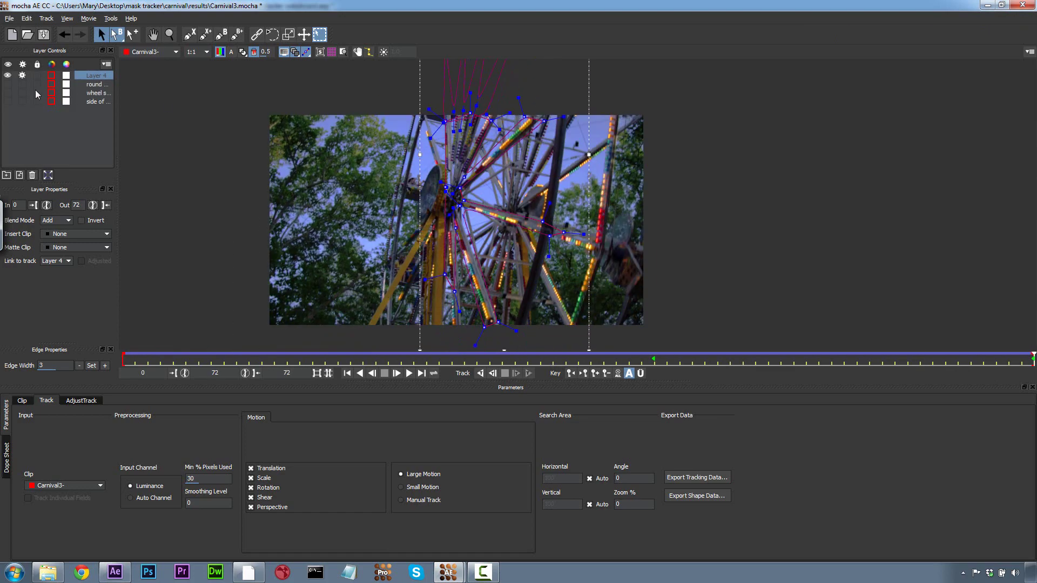
click(22, 75)
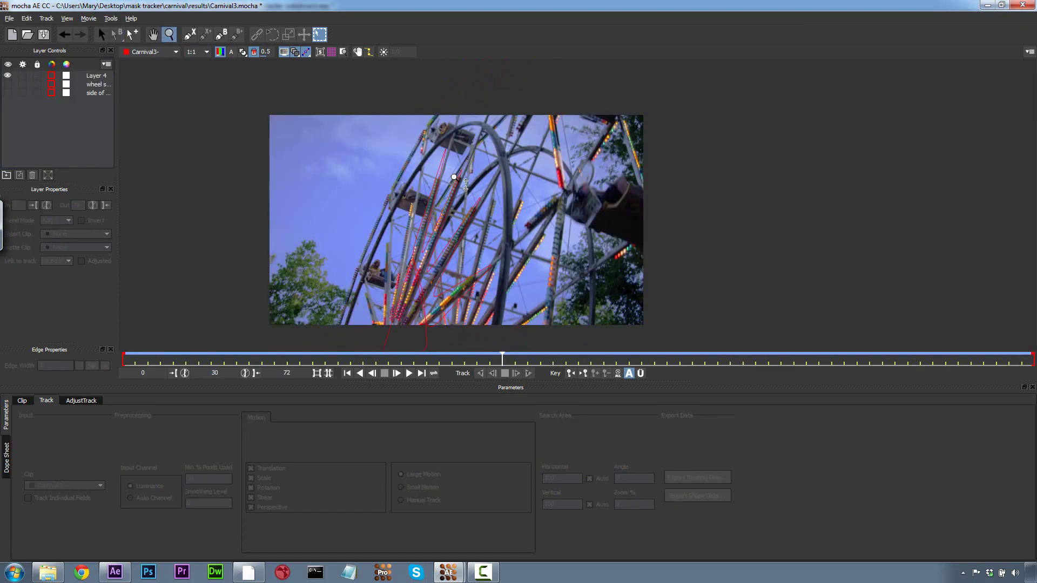
Draw an X-spline on a new layer around the curved steel arch at frame 30.
scroll(457, 174, down, 3)
click(189, 36)
click(382, 281)
click(386, 268)
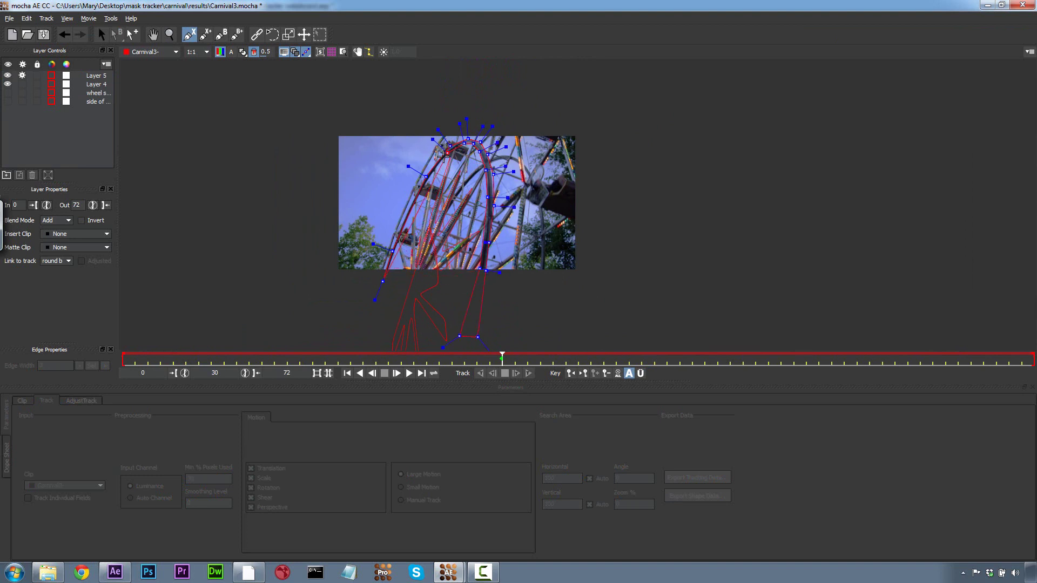
right_click(385, 271)
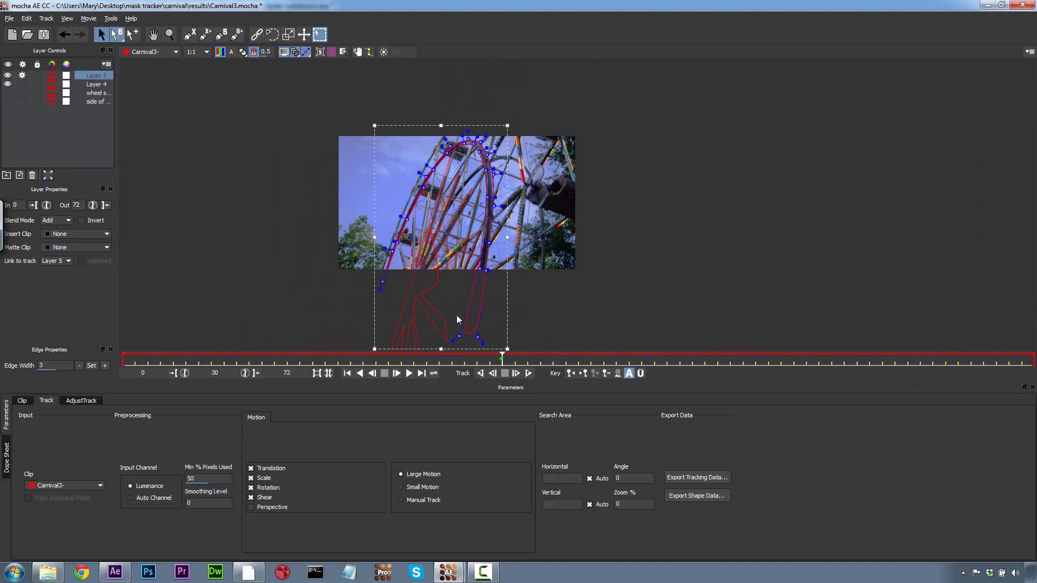
Rename the spokes and arch layers, and link the arch layer to the spokes layer's track.
click(95, 85)
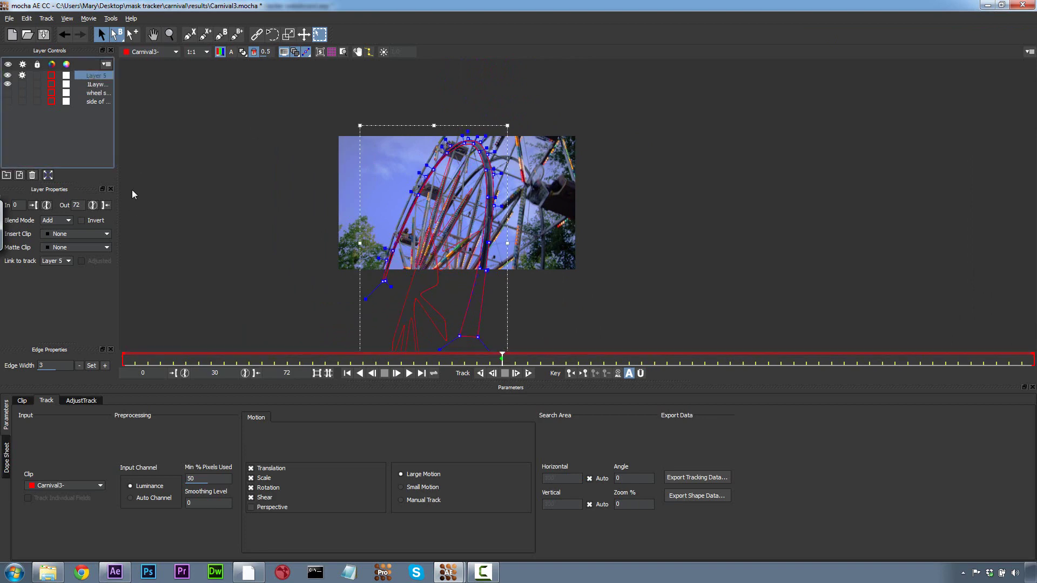
click(264, 134)
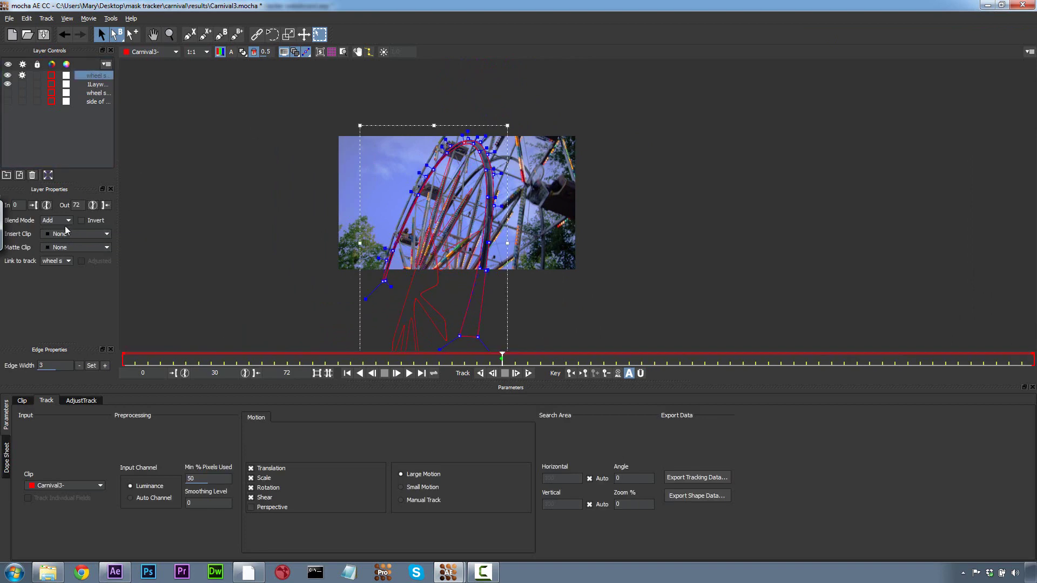
click(59, 260)
click(63, 277)
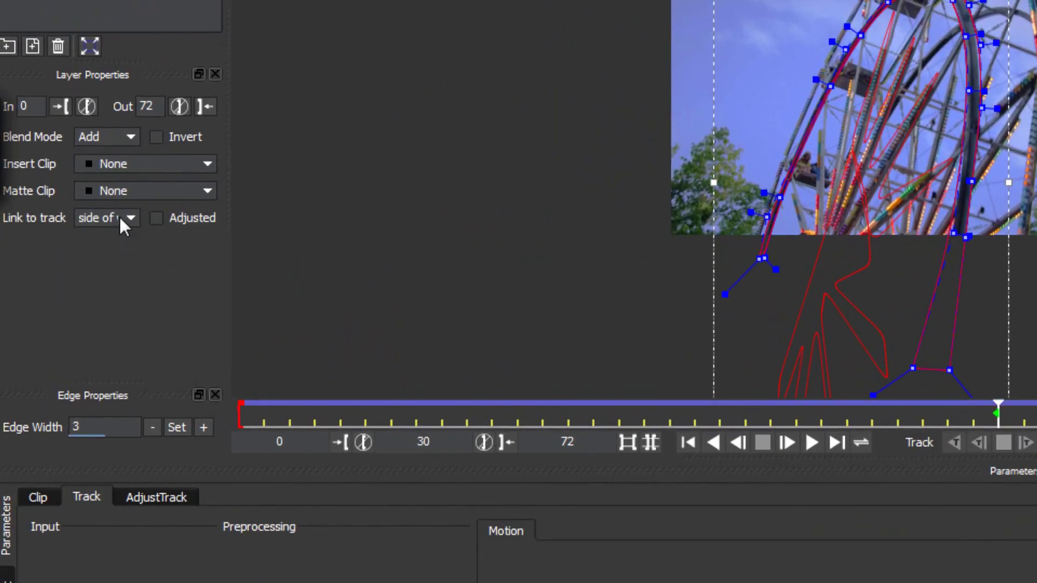
click(120, 217)
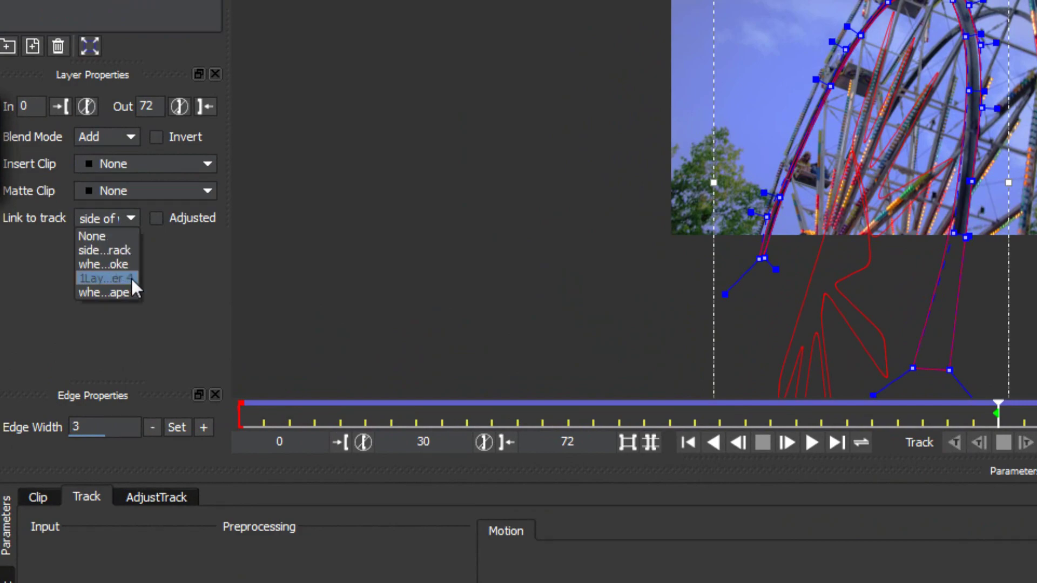
click(131, 279)
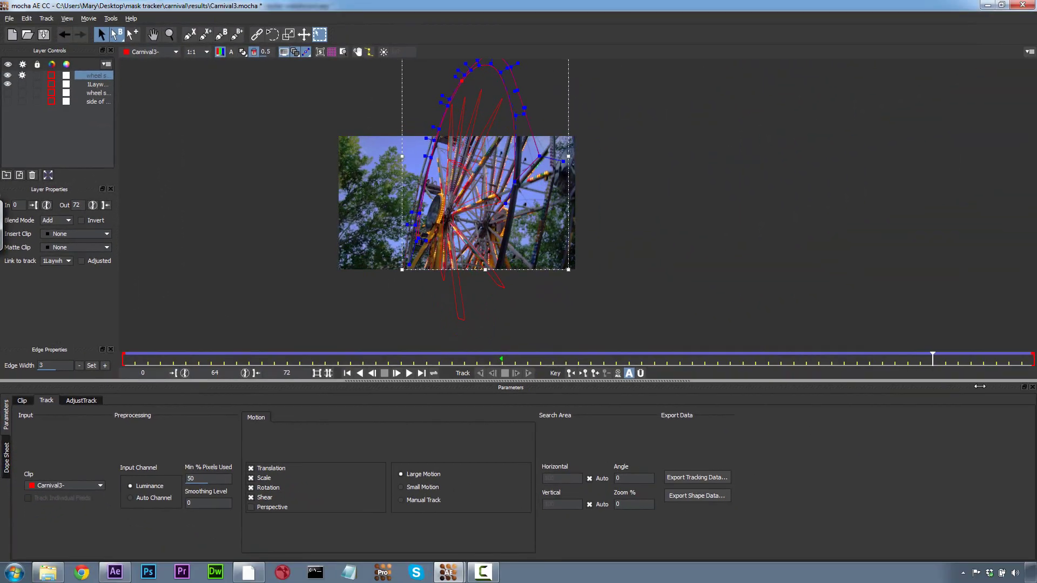
Correct the linked arch spline's points at frames 0, 15 and 72 to fit the arch.
drag(1009, 389, 2, 324)
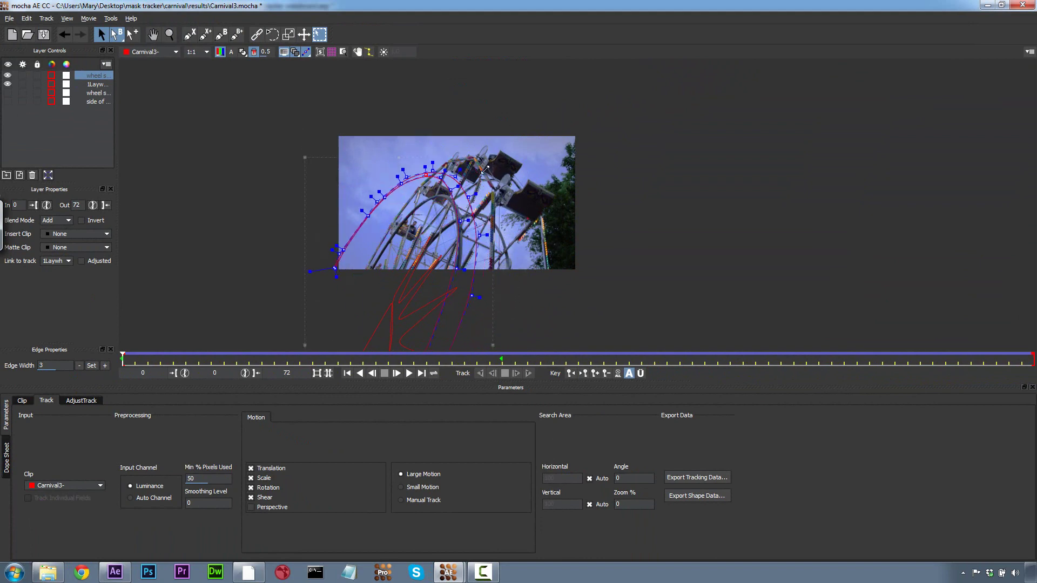
drag(471, 249, 464, 249)
drag(122, 360, 1033, 363)
key(x)
drag(518, 166, 482, 224)
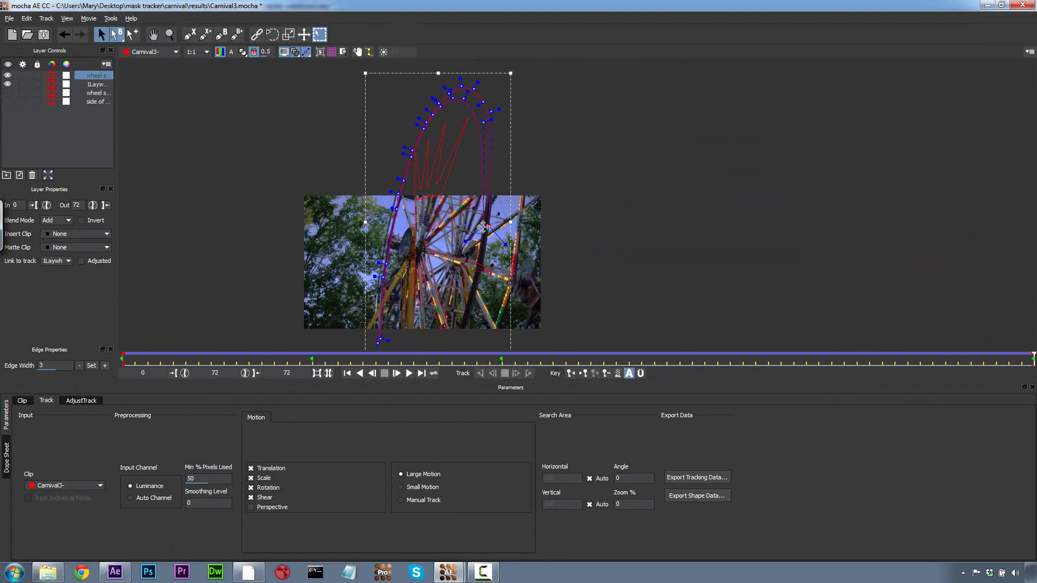
drag(501, 262, 431, 301)
key(x)
Adjust the arch spline's points at frames 42, 51 and 60 to follow the arch.
drag(1033, 361, 543, 314)
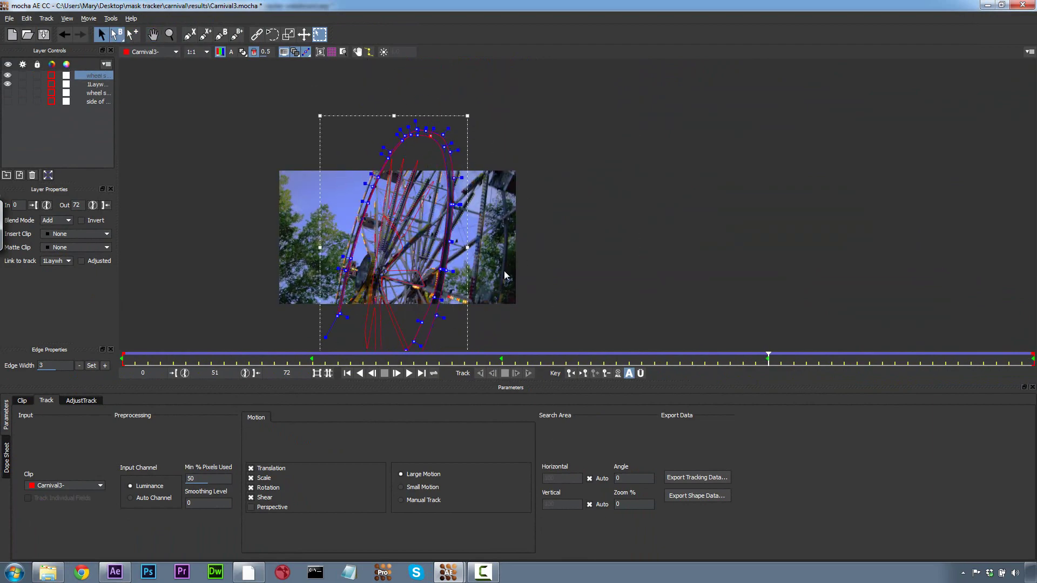
drag(652, 357, 882, 357)
drag(481, 127, 431, 314)
drag(882, 359, 502, 332)
Disable Perspective motion for the spokes layer and track it backward again.
key(ctrl+a)
click(85, 85)
click(251, 507)
click(480, 374)
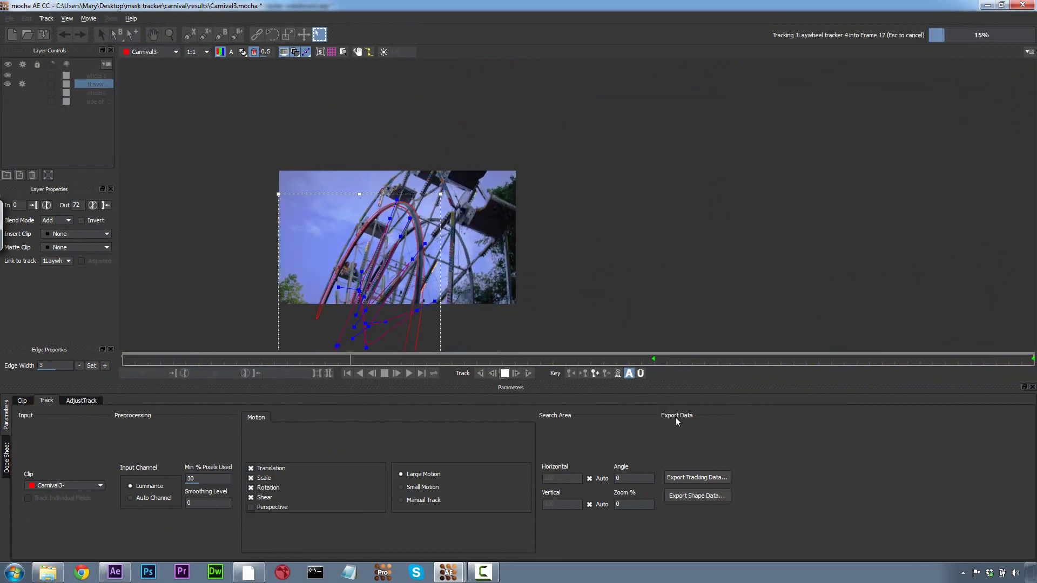
drag(452, 358, 521, 351)
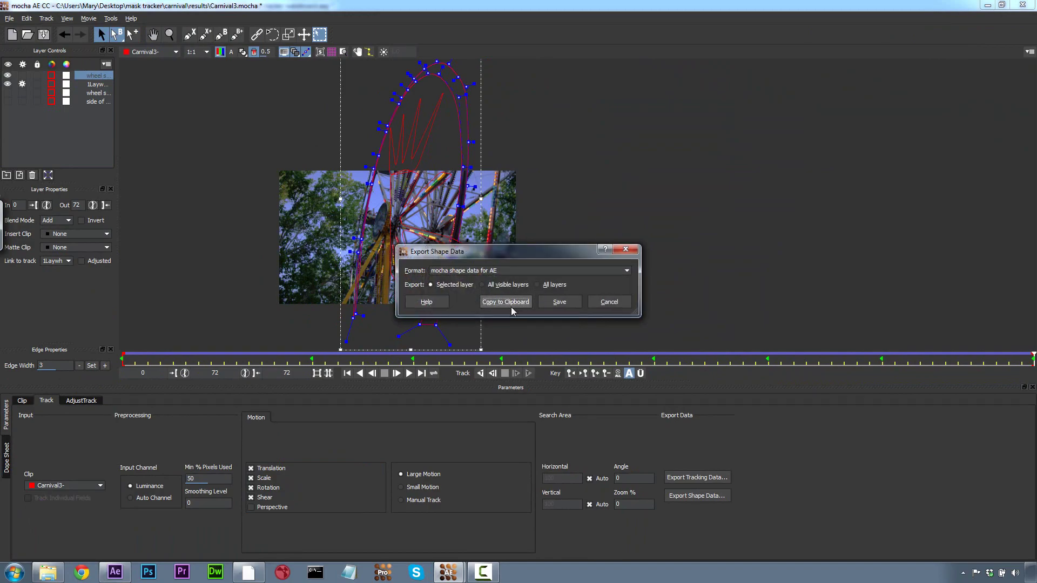
Copy the selected arch layer's shape data to the clipboard and paste it as a mocha mask on the Carnival3-0 composition's top layer in After Effects.
key(Return)
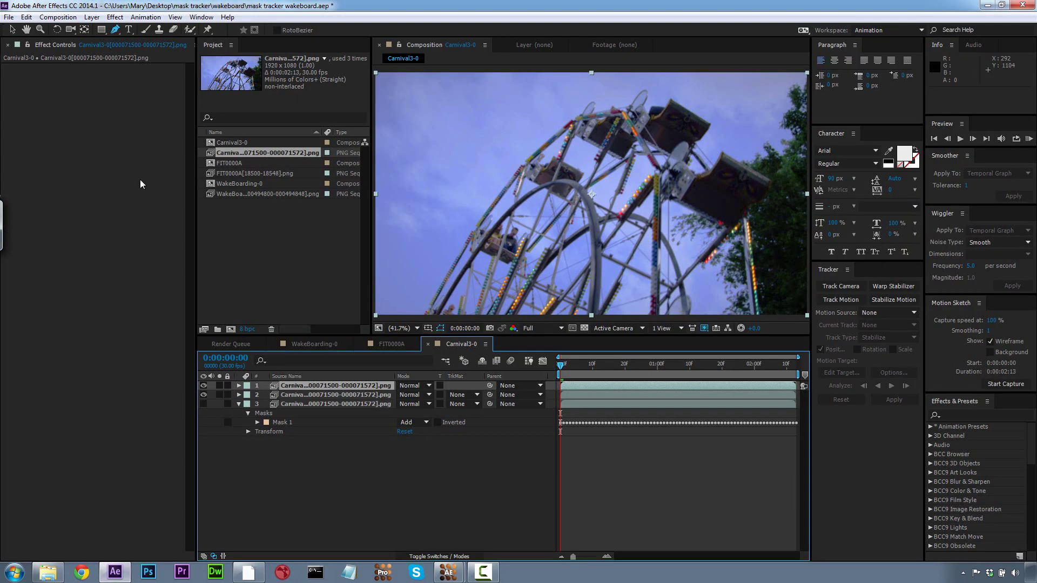
click(26, 17)
click(72, 342)
drag(581, 367, 839, 346)
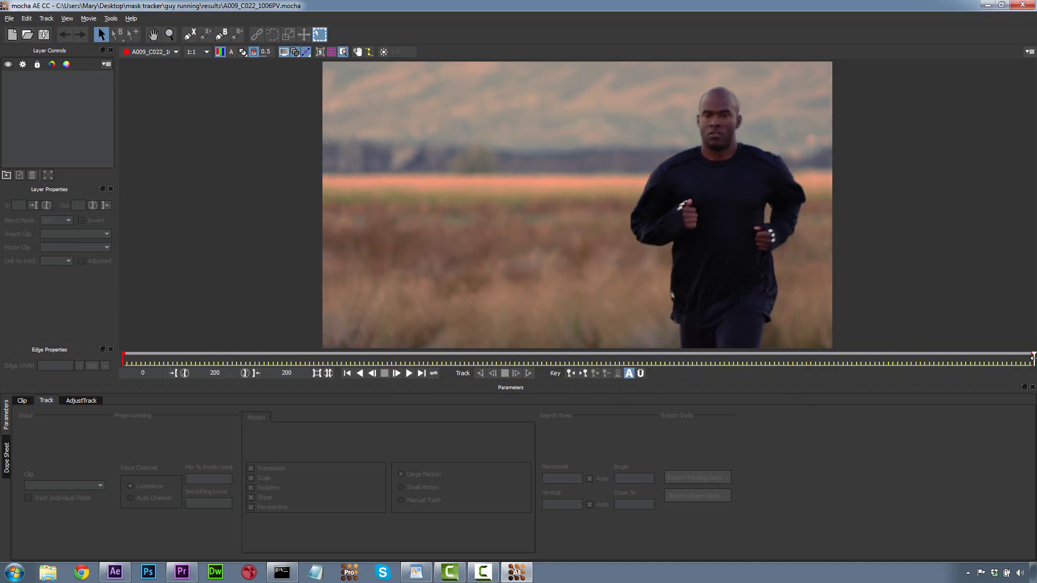
Draw a four-point X-spline around the hillside background beside the runner.
key(ctrl+l)
click(354, 108)
click(404, 108)
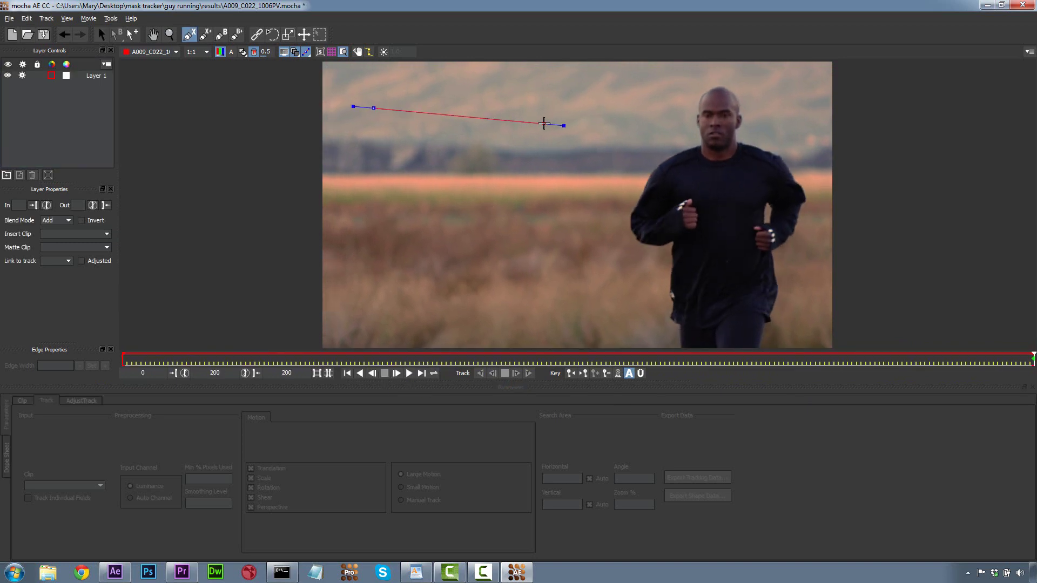
click(370, 205)
click(374, 108)
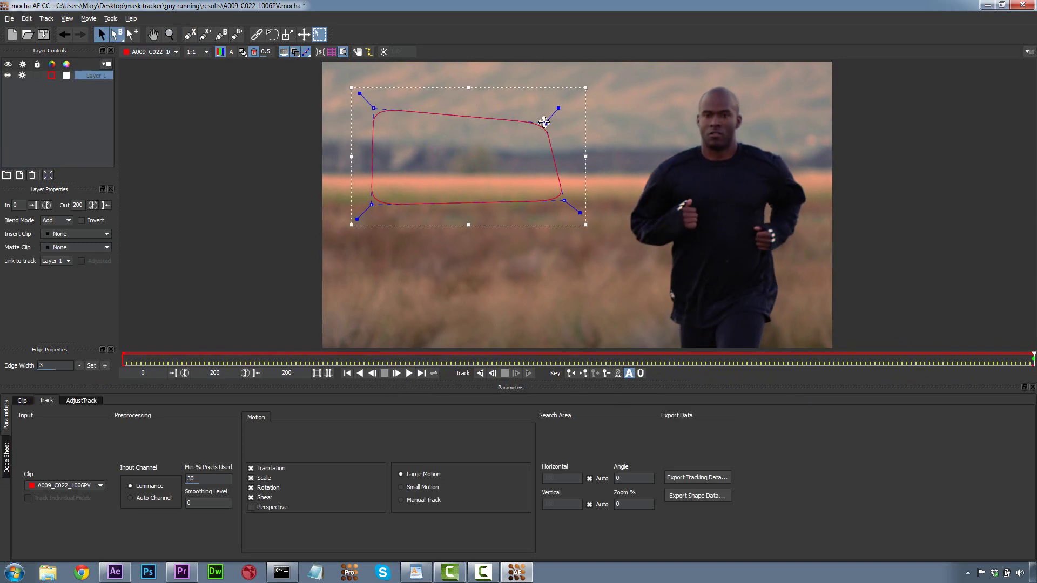
Display the planar grid and move the surface's side edges so it spans the runner's head and shoulders.
click(333, 52)
drag(539, 152, 824, 155)
drag(394, 152, 581, 156)
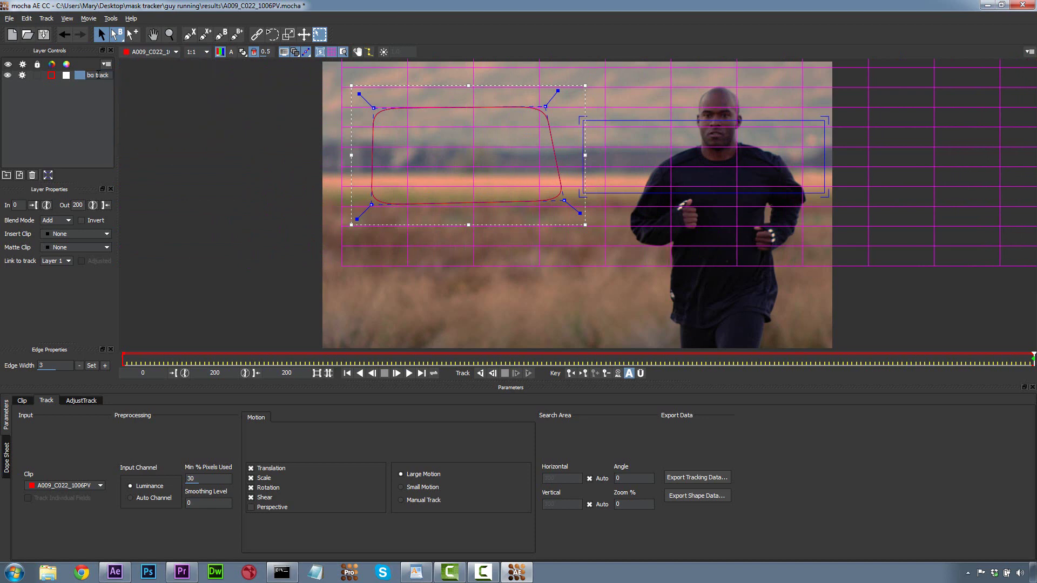
Rename the background layer "bg track" and set its track link to None.
click(59, 83)
click(81, 75)
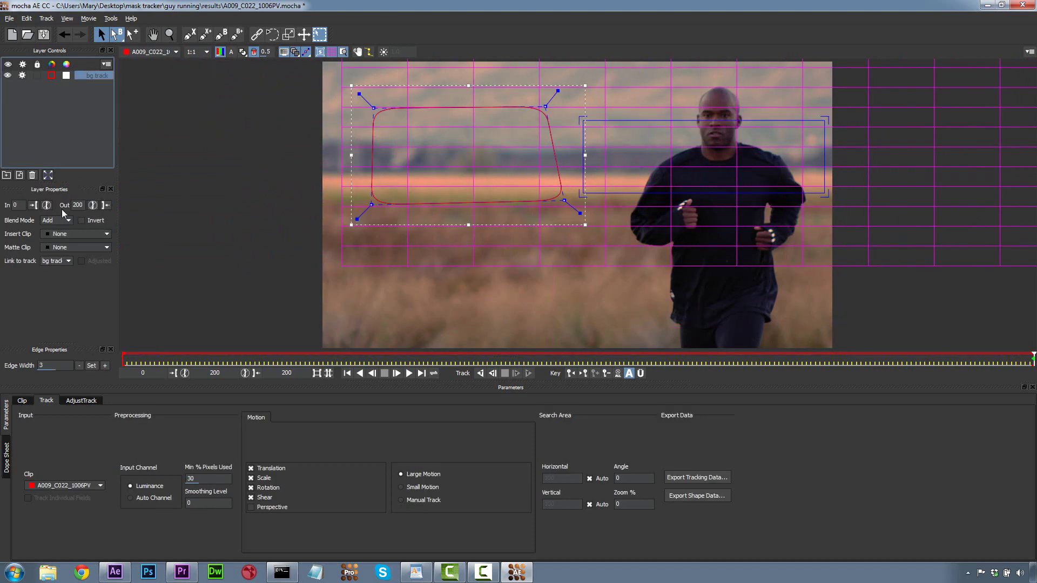
click(63, 262)
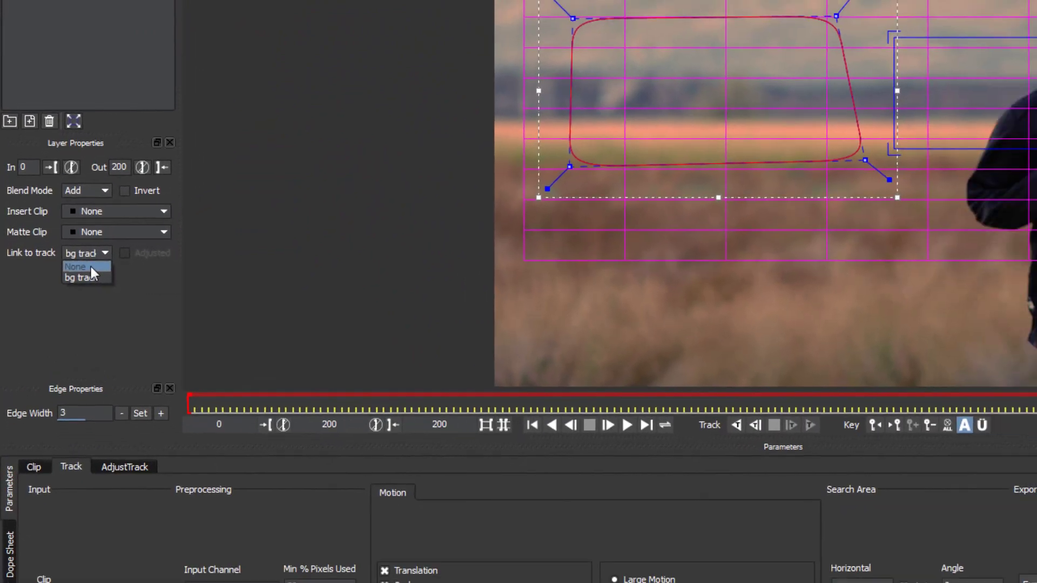
click(118, 264)
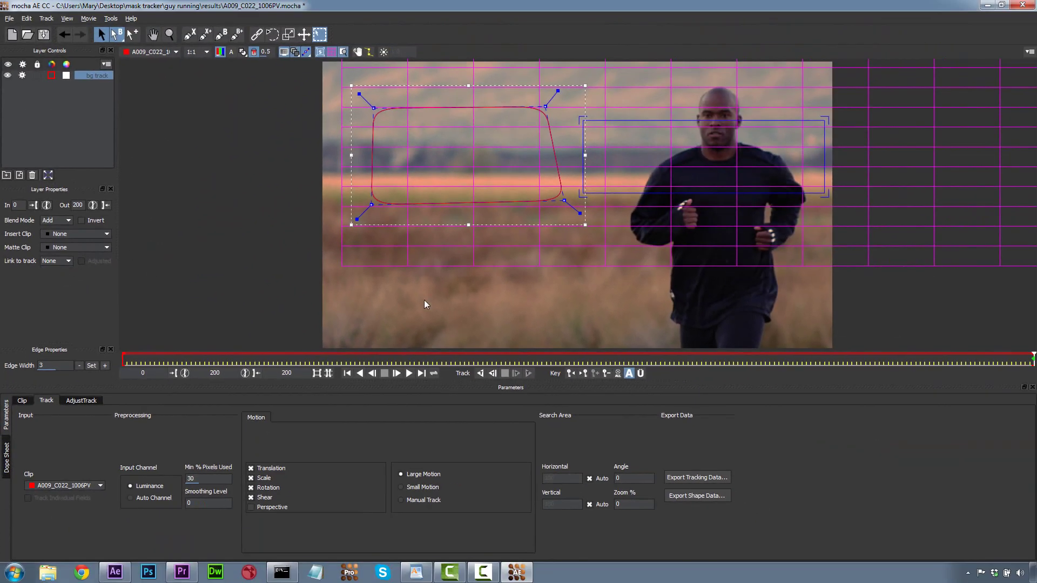
Track the bg track layer backward.
click(481, 374)
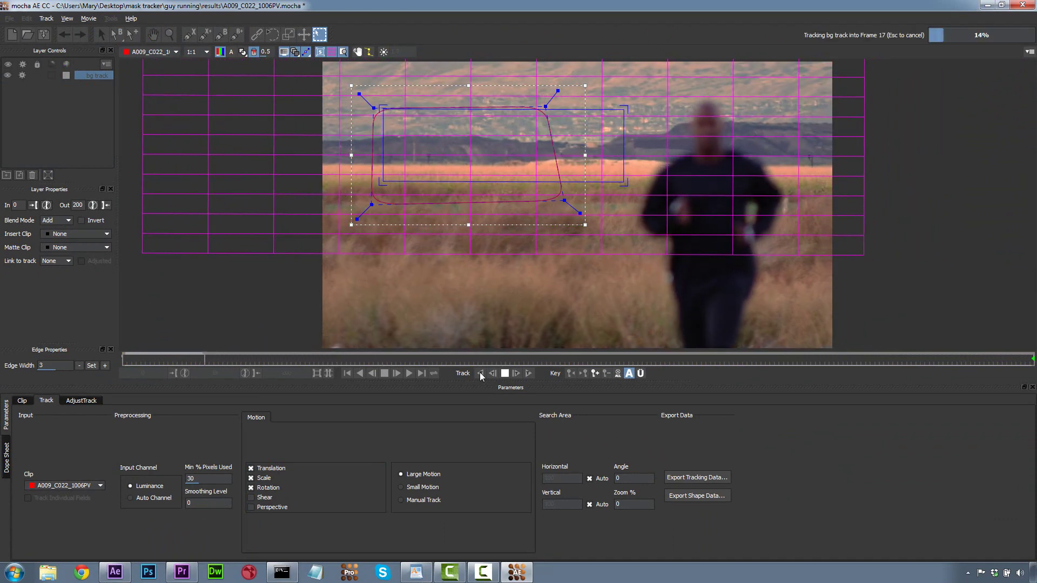
click(398, 373)
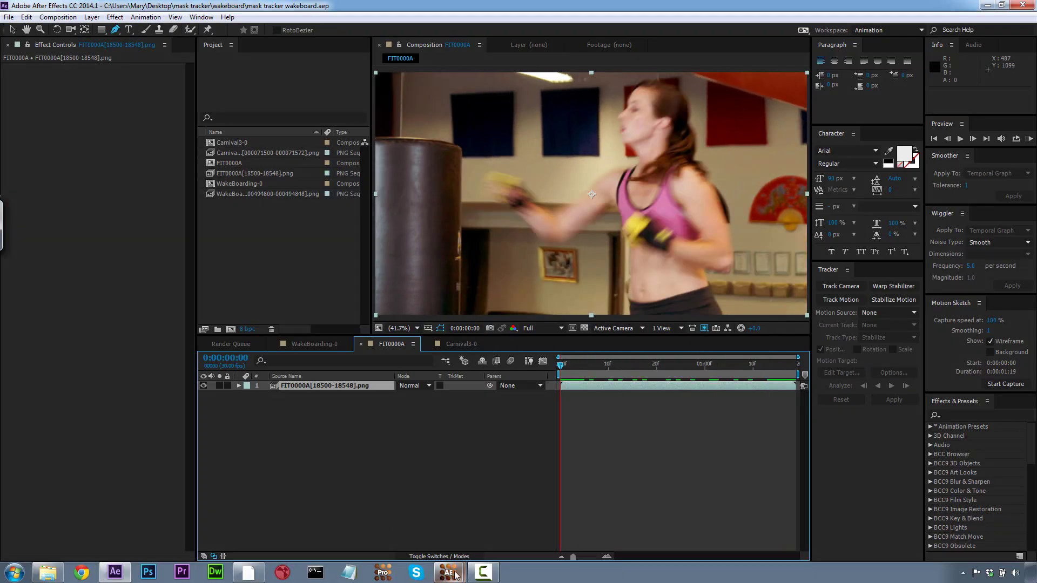
Send the FIT0000A boxing clip from After Effects to mocha AE and create its project with frames 18500 to 18548.
click(58, 18)
mouse_move(152, 17)
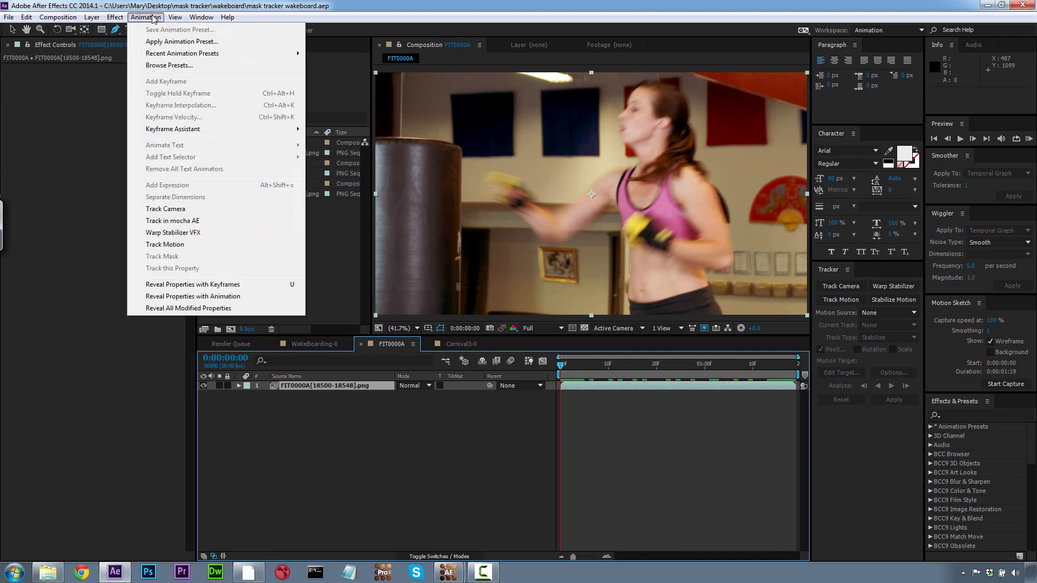
click(183, 220)
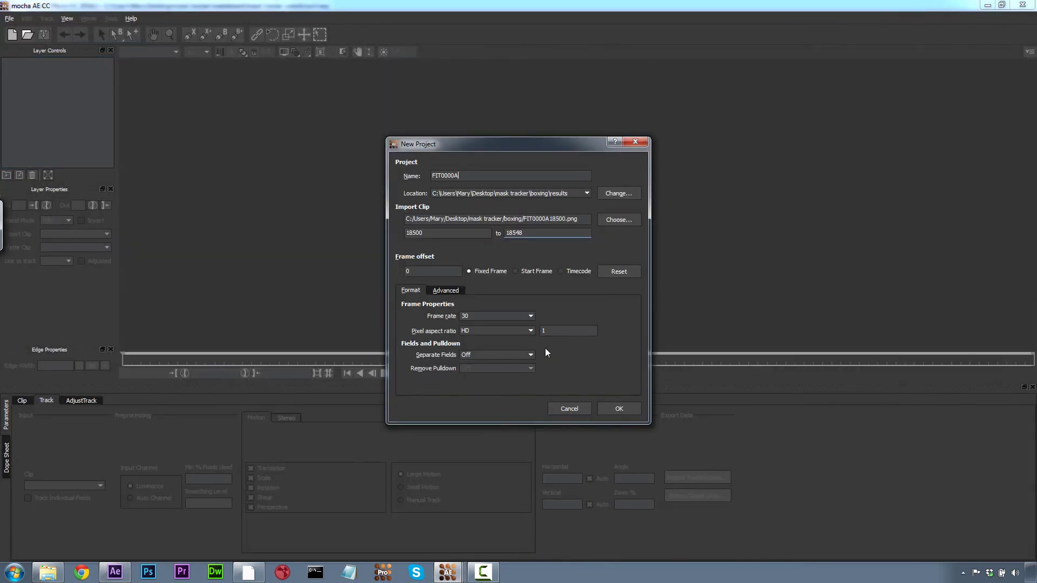
click(613, 409)
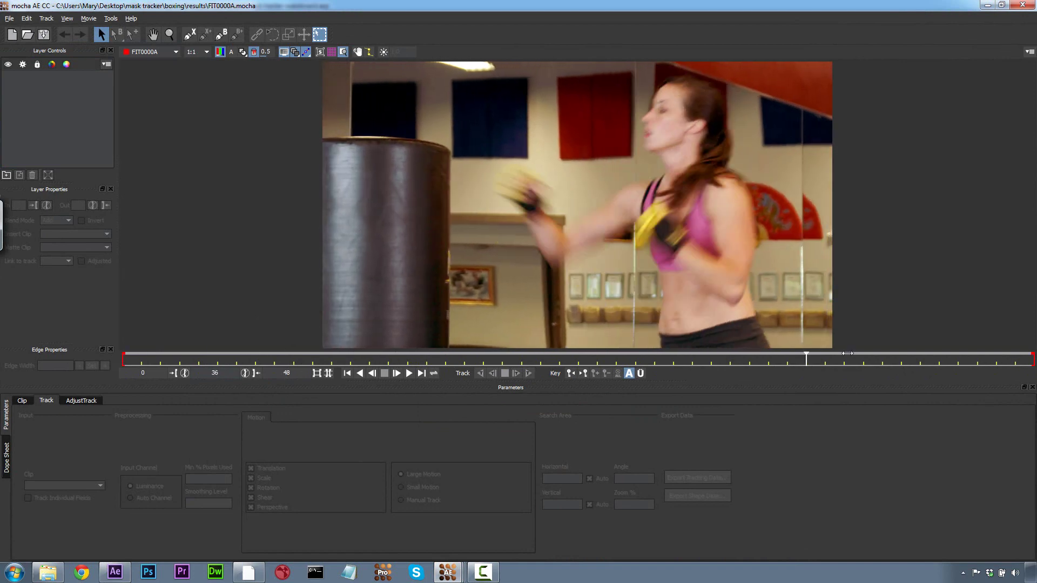
At frame 30, draw a closed X-spline around the boxer's head, following her face, hair and jaw.
drag(754, 326, 700, 327)
key(z)
drag(684, 156, 629, 92)
key(x)
drag(629, 91, 598, 159)
key(ctrl+l)
click(644, 211)
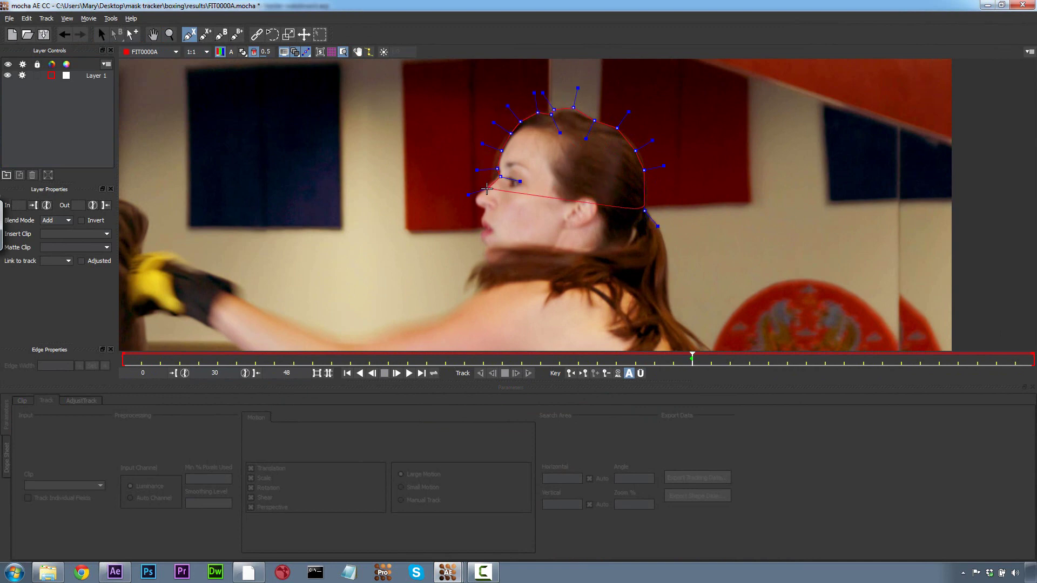
click(490, 275)
click(520, 278)
click(566, 268)
click(596, 259)
right_click(622, 246)
Adjust the head spline's point tension around the hair and nose.
drag(628, 112, 622, 122)
drag(664, 166, 638, 148)
drag(475, 200, 473, 200)
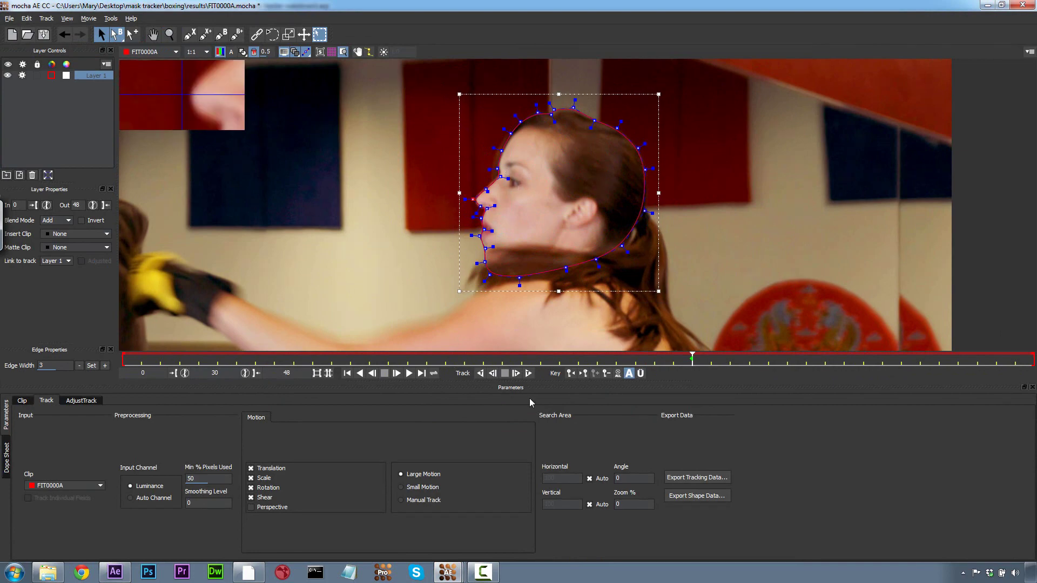
Track the head layer forward from frame 30 to the end, and backward from frame 30 to the start.
click(516, 373)
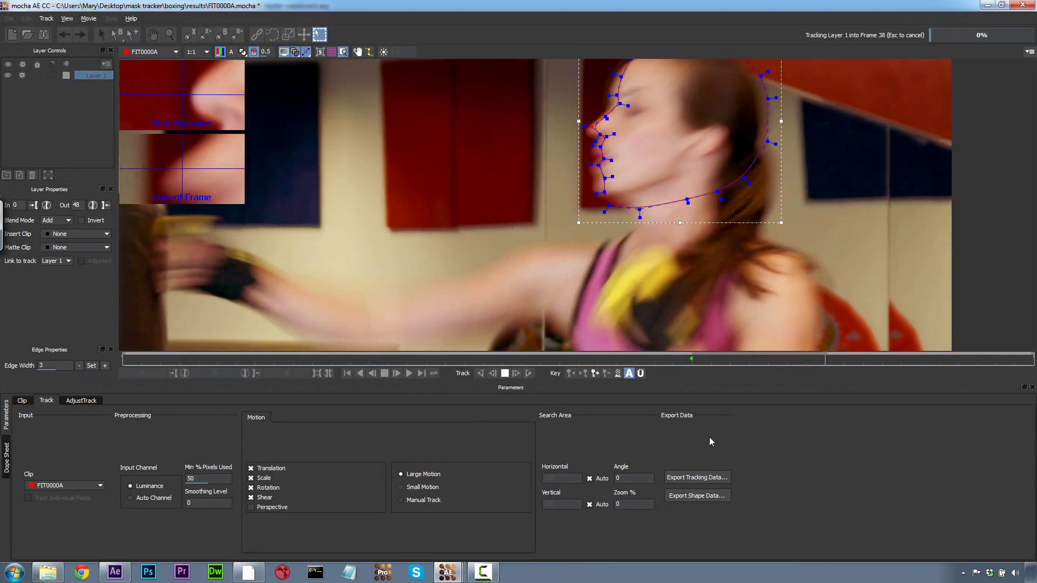
click(686, 363)
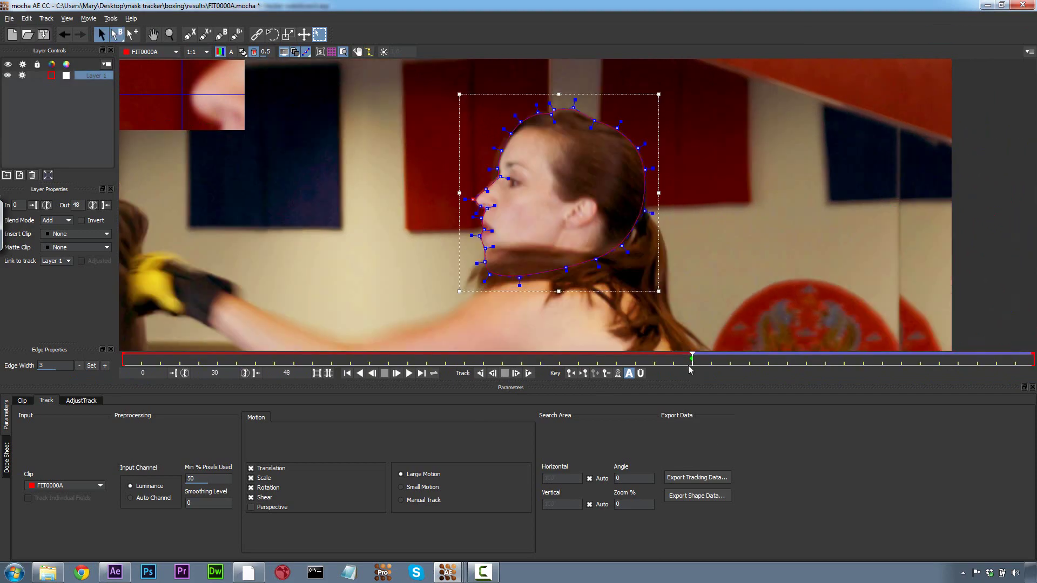
click(492, 374)
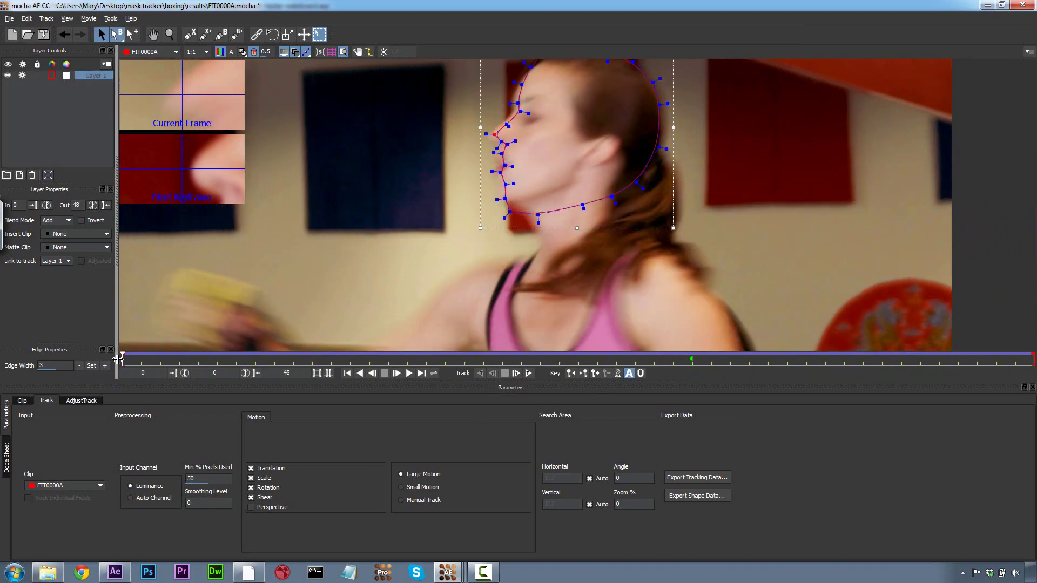
Reshape the head spline around the chin at frame 33 with überkey, and switch back to autokey.
drag(120, 360, 750, 357)
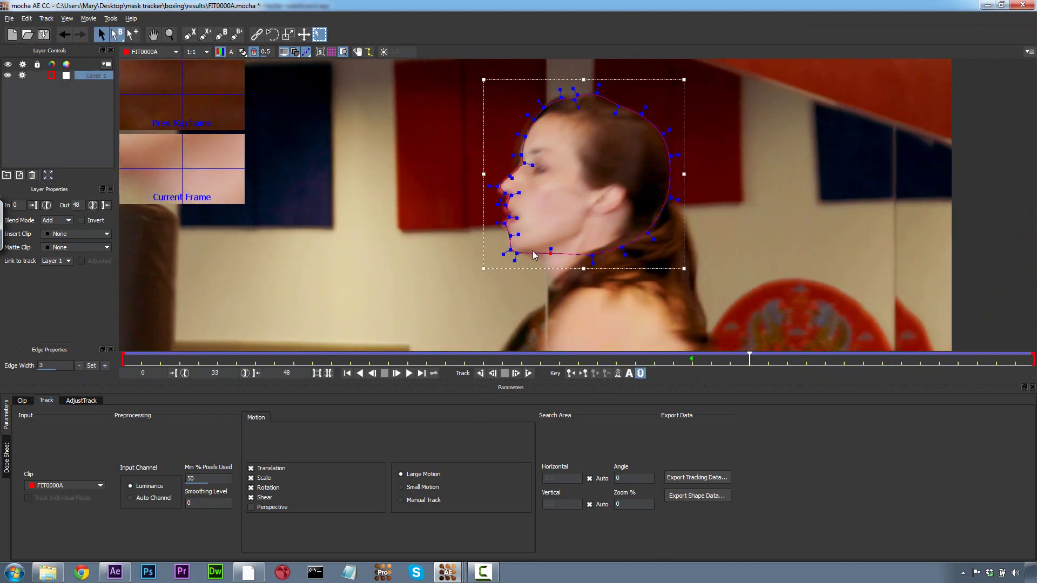
drag(549, 254, 548, 266)
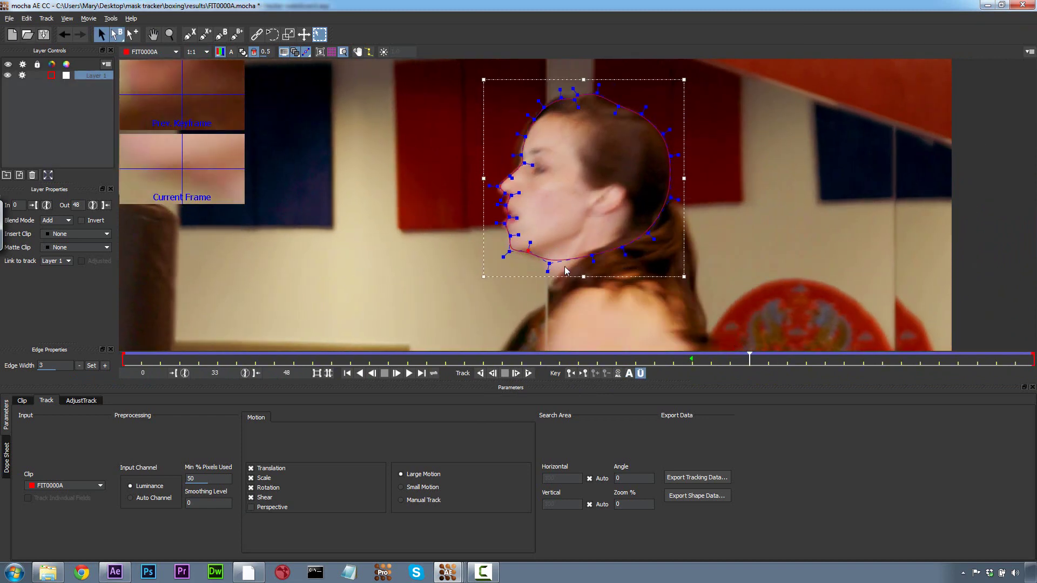
click(630, 373)
At frame 48, adjust the head spline's points to fit the hair, back of the head, face and chin.
drag(749, 363, 1033, 363)
key(x)
drag(752, 221, 527, 193)
drag(708, 146, 706, 141)
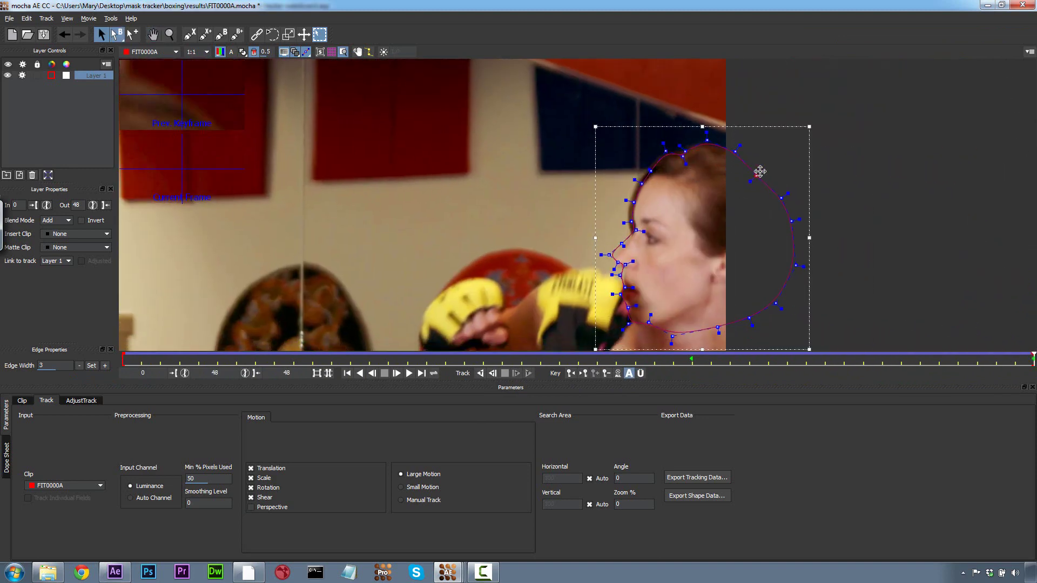
drag(748, 167, 810, 273)
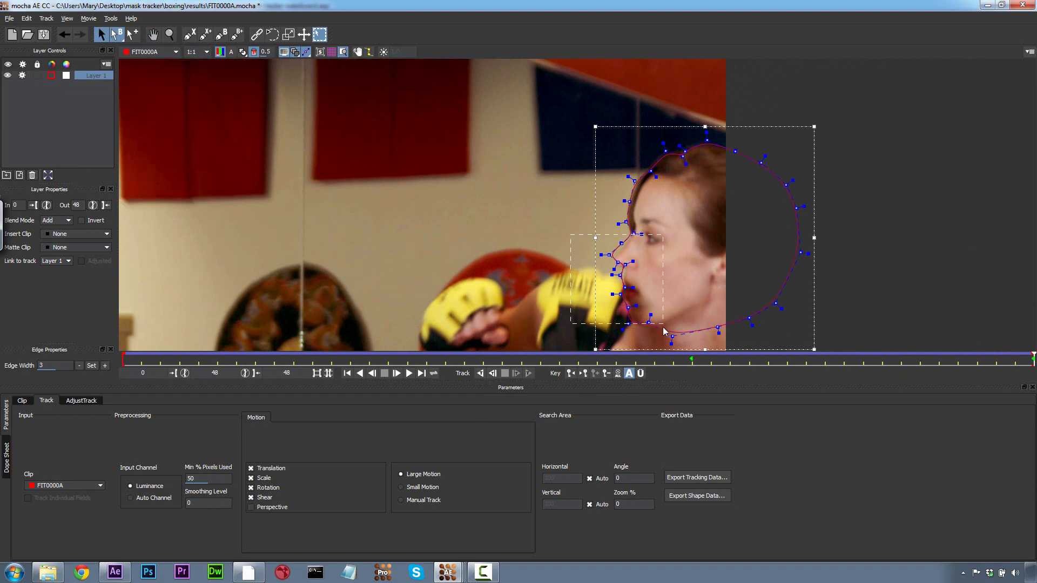
drag(665, 329, 665, 328)
drag(623, 265, 626, 269)
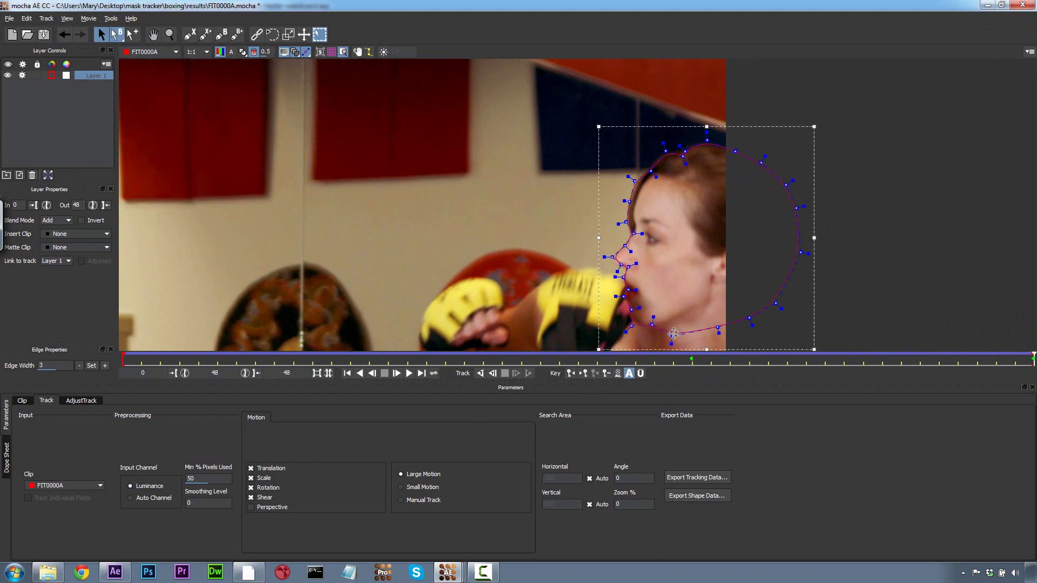
Refit the head spline's bounding box to the boxer's head at frame 3.
key(z)
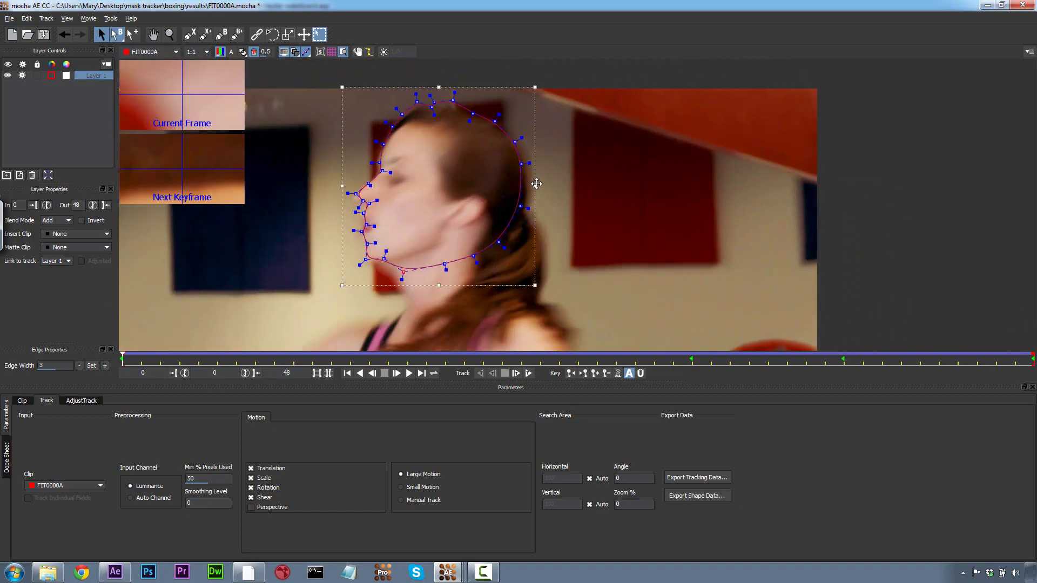
key(Right)
key(Right)
key(Right)
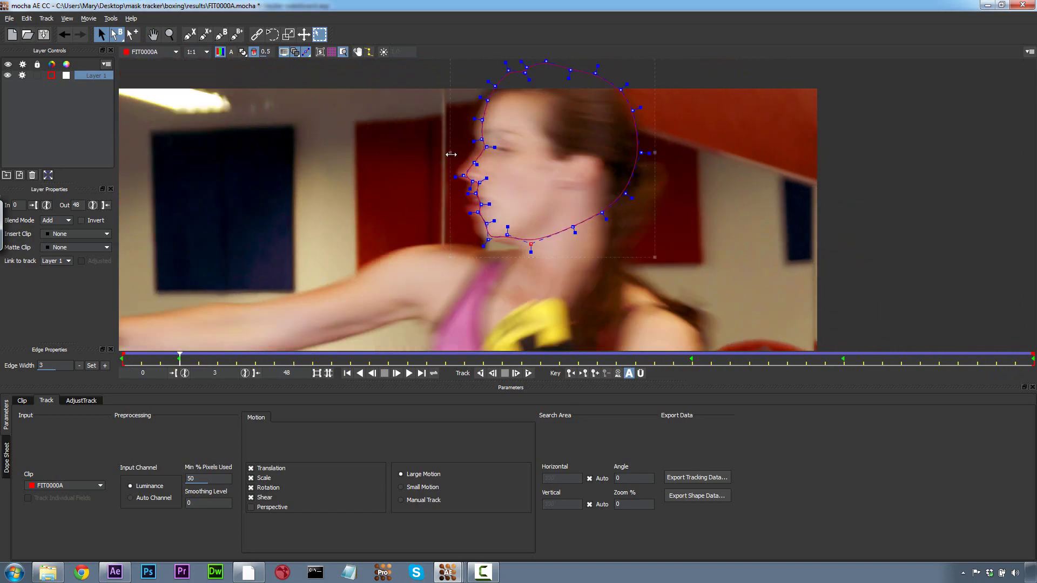
drag(451, 155, 444, 167)
At frame 7, resize the head spline and adjust its points over the top of the hair.
drag(180, 357, 256, 357)
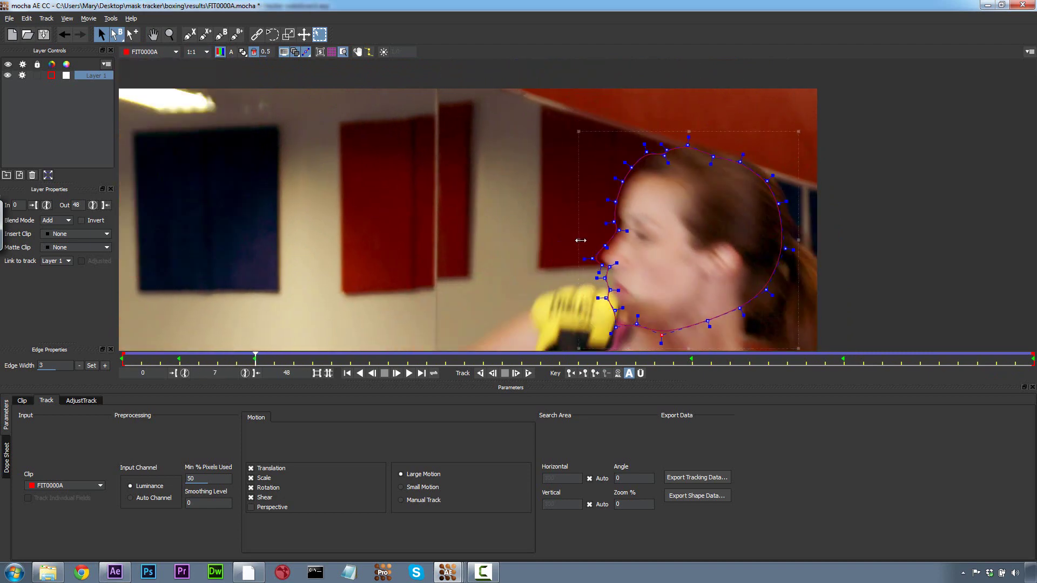
drag(799, 239, 805, 239)
drag(709, 144, 746, 159)
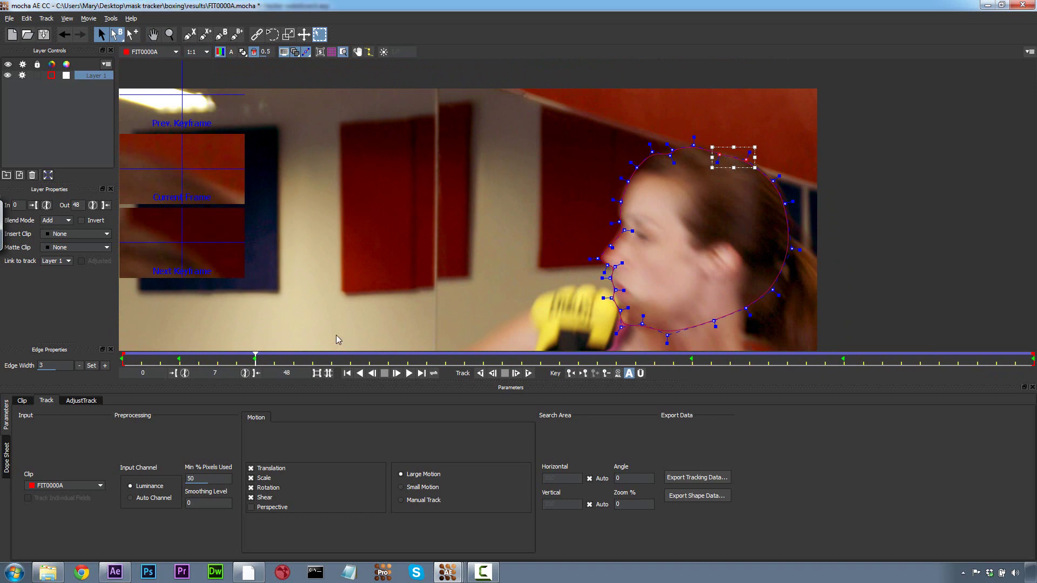
At frame 13, resize and shift the whole head spline to match the boxer's profile.
drag(255, 357, 370, 360)
key(x)
drag(634, 256, 543, 161)
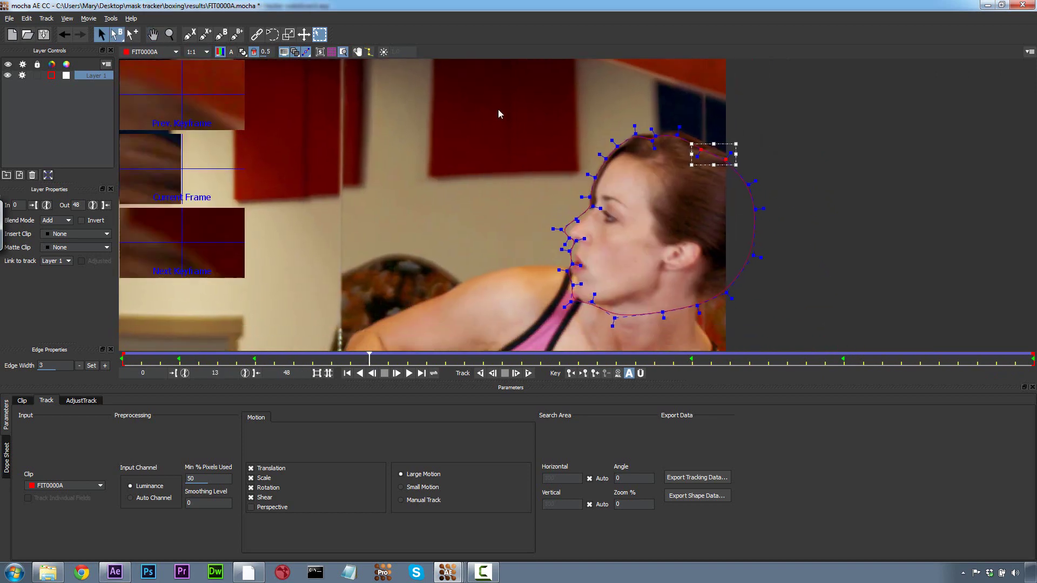
click(732, 205)
drag(549, 231, 553, 228)
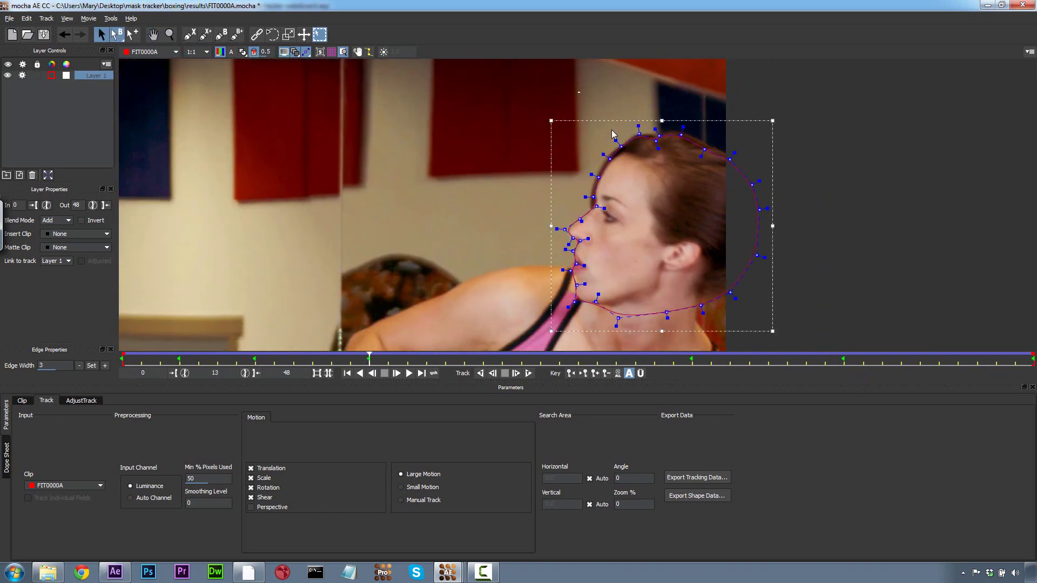
key(Left)
key(Left)
Raise the head spline's points over the hair and under the chin at frame 13.
drag(642, 103, 709, 173)
key(Up)
key(Up)
key(Up)
click(733, 167)
click(731, 168)
drag(622, 315, 621, 312)
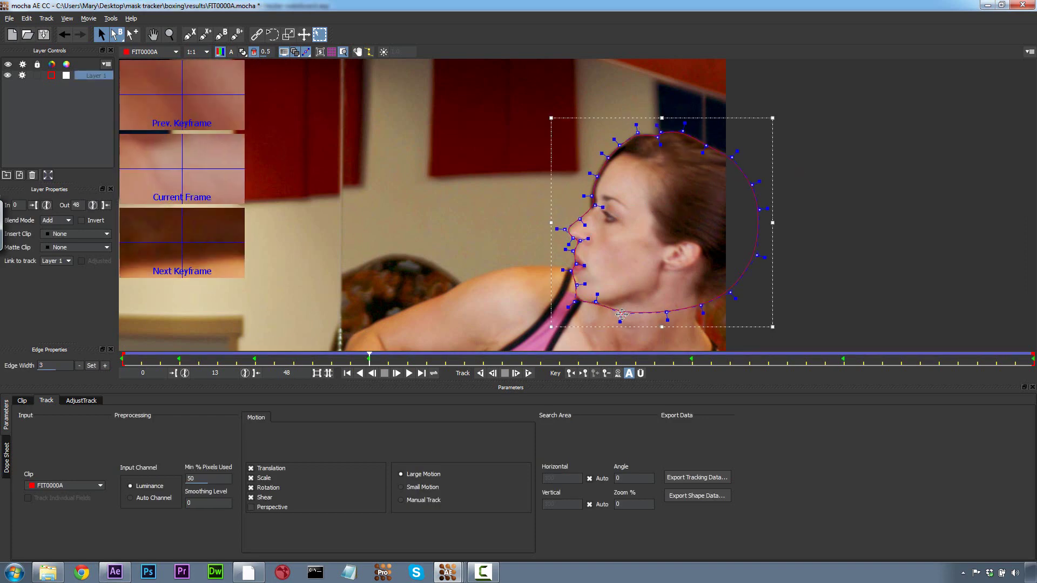
Select the whole head spline at frame 21 and refit it to the boxer's head.
drag(369, 358, 522, 356)
key(x)
drag(455, 226, 538, 330)
drag(378, 72, 582, 317)
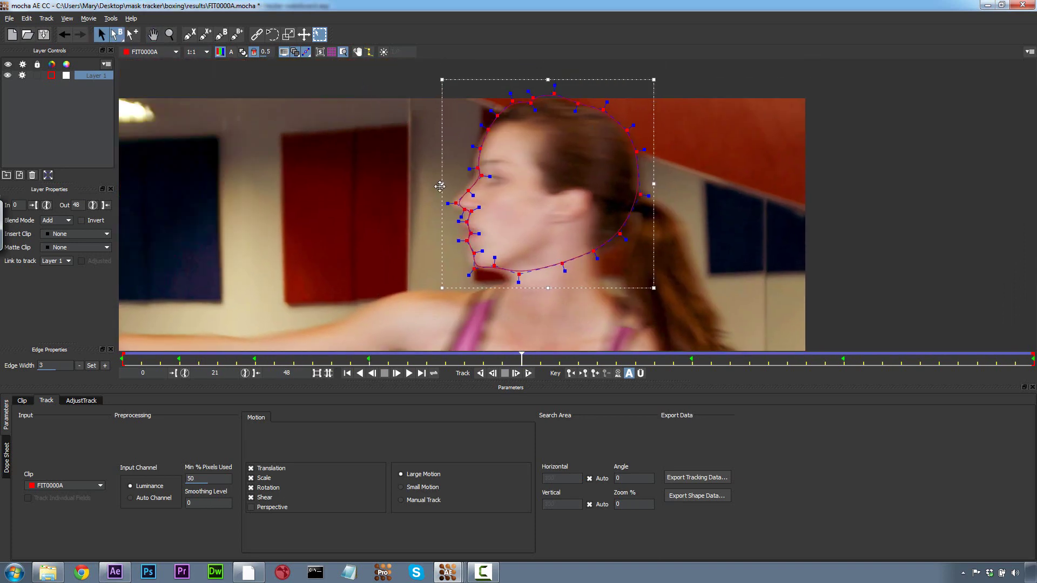
Step backward from frame 21 to frame 3 to check how the spline follows the head.
key(Left)
key(Left)
key(Left)
key(Left)
key(Left)
key(Left)
key(Left)
key(Left)
key(Left)
key(Left)
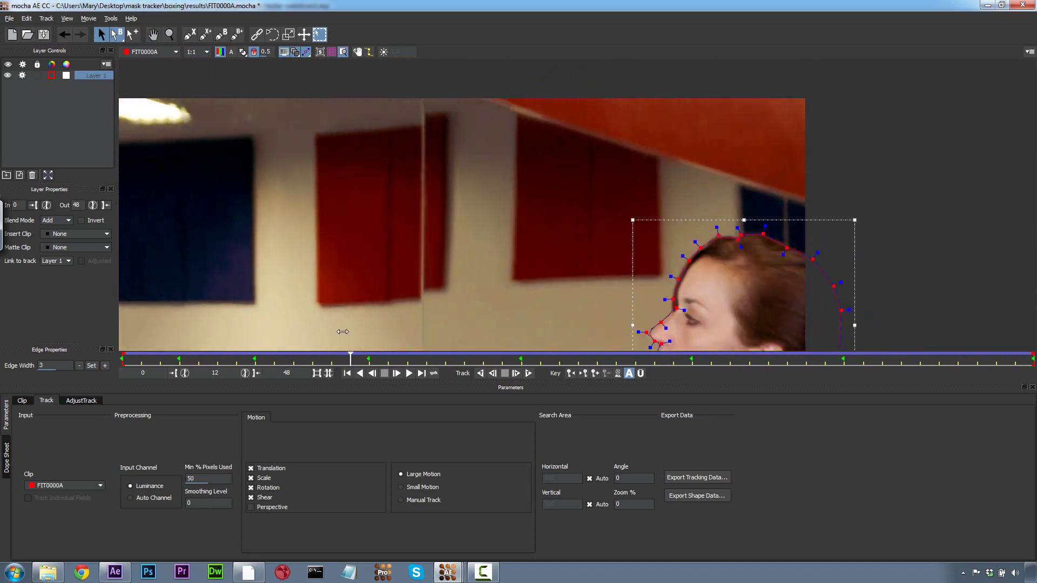
key(Left)
key(Left)
key(Left)
key(Left)
key(Left)
key(Left)
key(Left)
key(Left)
mouse_move(458, 222)
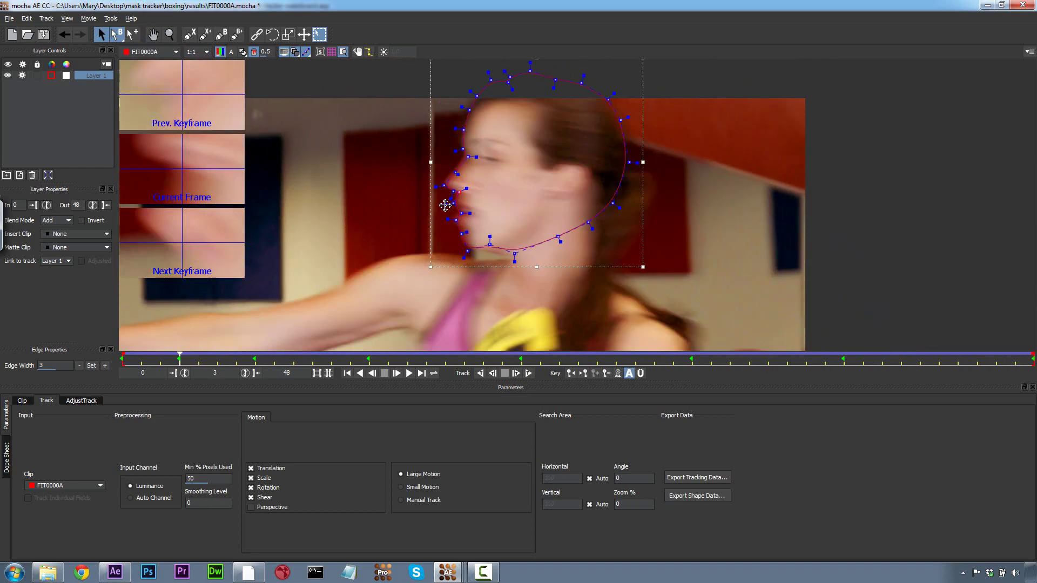
Rename the boxer's head layer "head".
drag(183, 356, 540, 318)
key(z)
drag(538, 227, 429, 243)
drag(540, 358, 682, 355)
key(ctrl+l)
double_click(97, 75)
text(head)
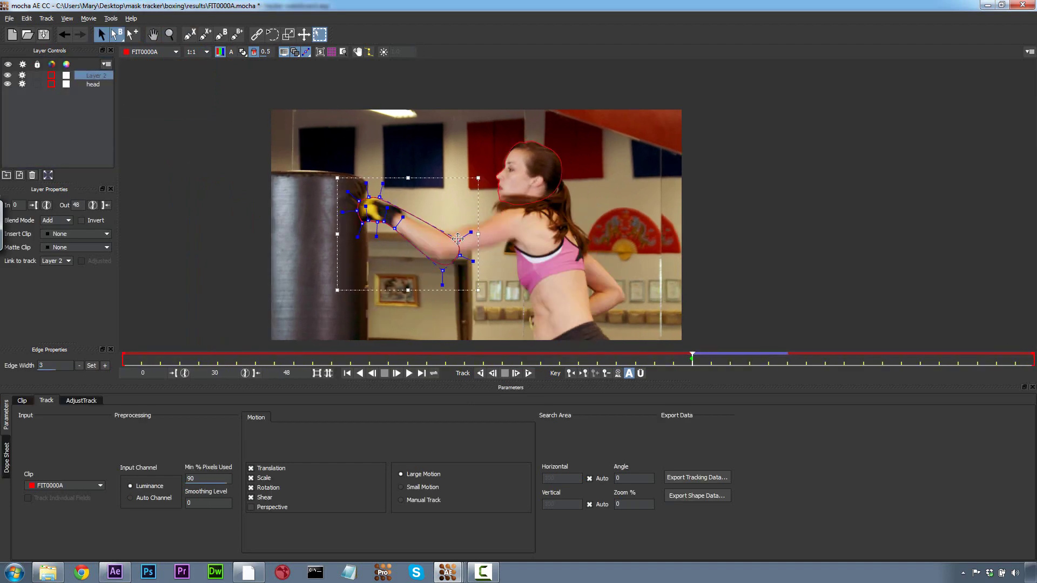
Track the glove and forearm layer backward from frame 30.
click(492, 373)
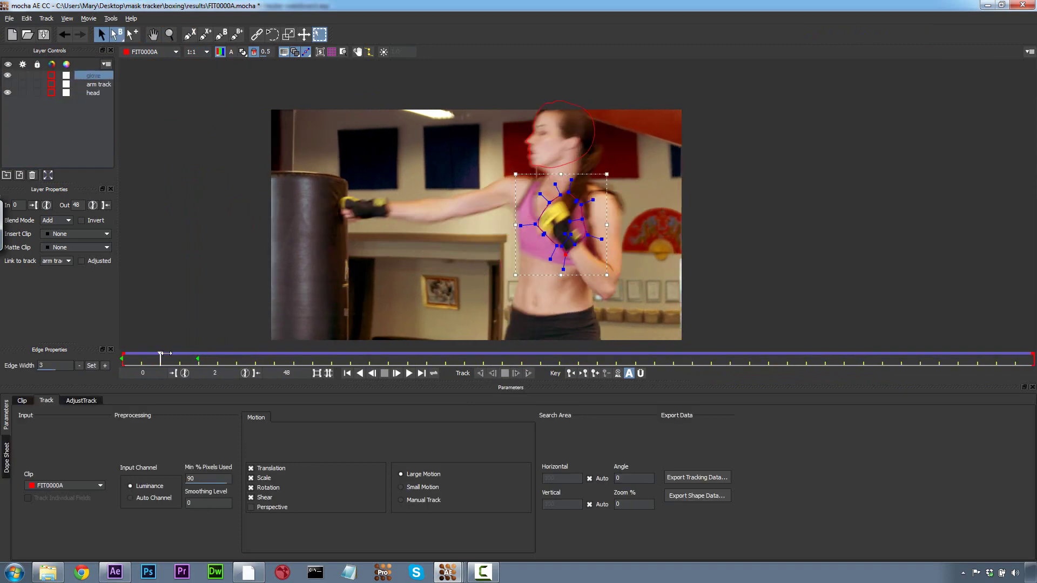
Refit the glove spline around the boxer's near glove at an early frame and again at the last frame.
drag(561, 215, 566, 212)
drag(274, 359, 1033, 359)
drag(627, 240, 633, 244)
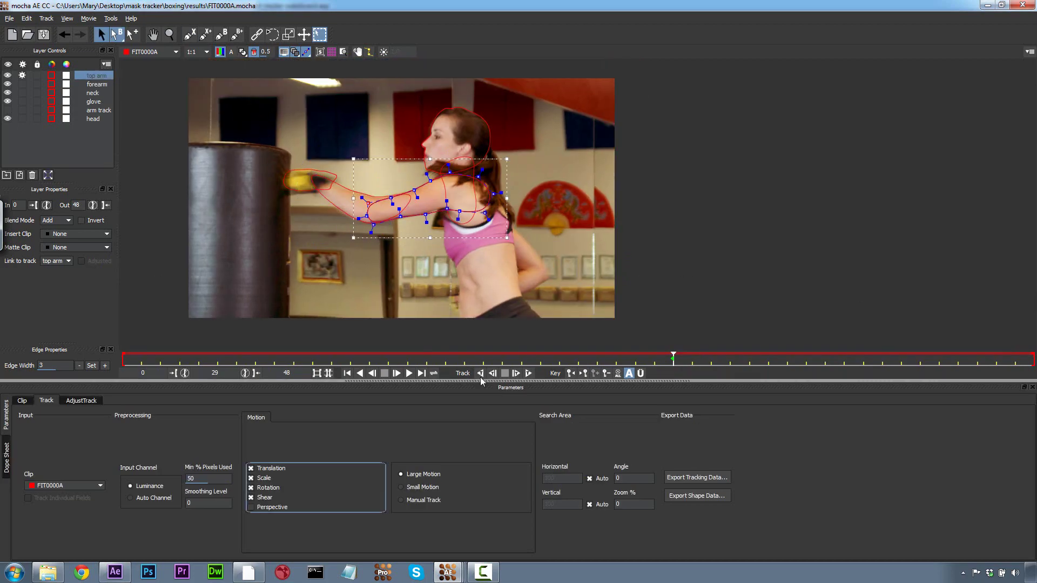
Track the top arm layer backward from frame 29.
click(481, 374)
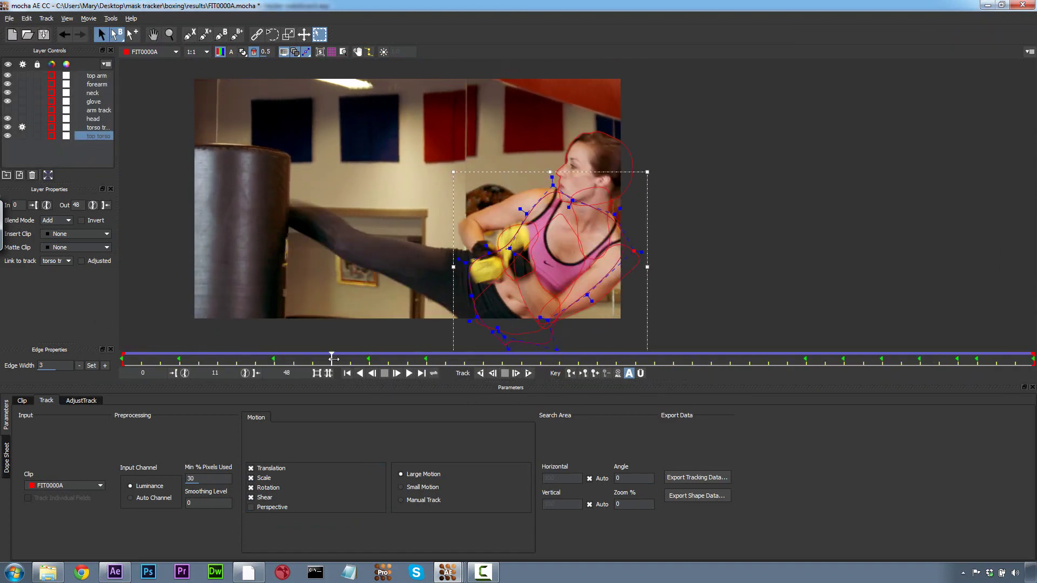
Scrub through the clip to check how the top torso and pelvis splines follow the boxer.
drag(396, 363, 734, 361)
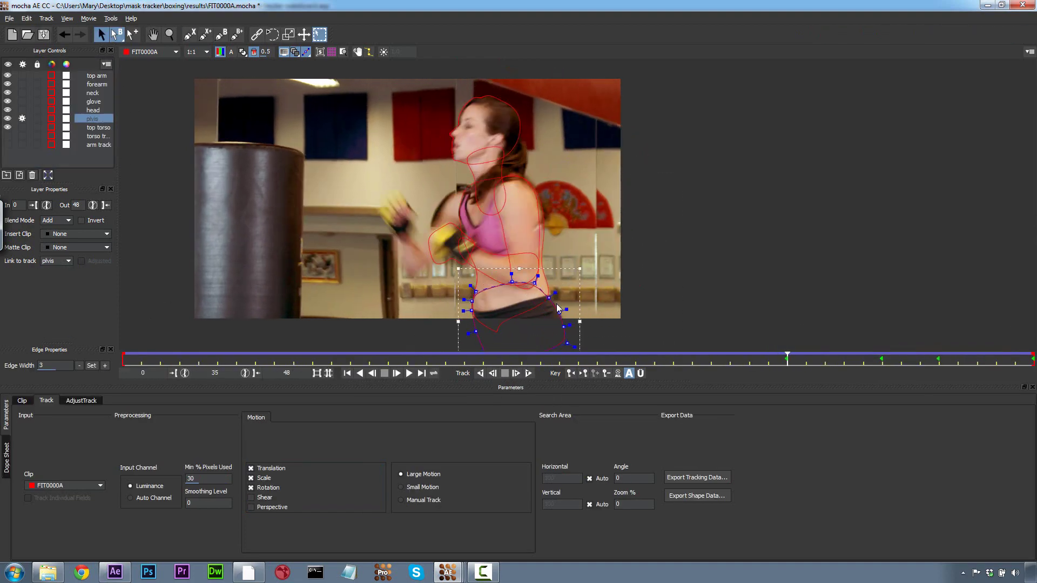
drag(788, 359, 123, 359)
Refit the top thigh spline to the boxer's raised leg on several frames across the clip.
drag(441, 346, 420, 283)
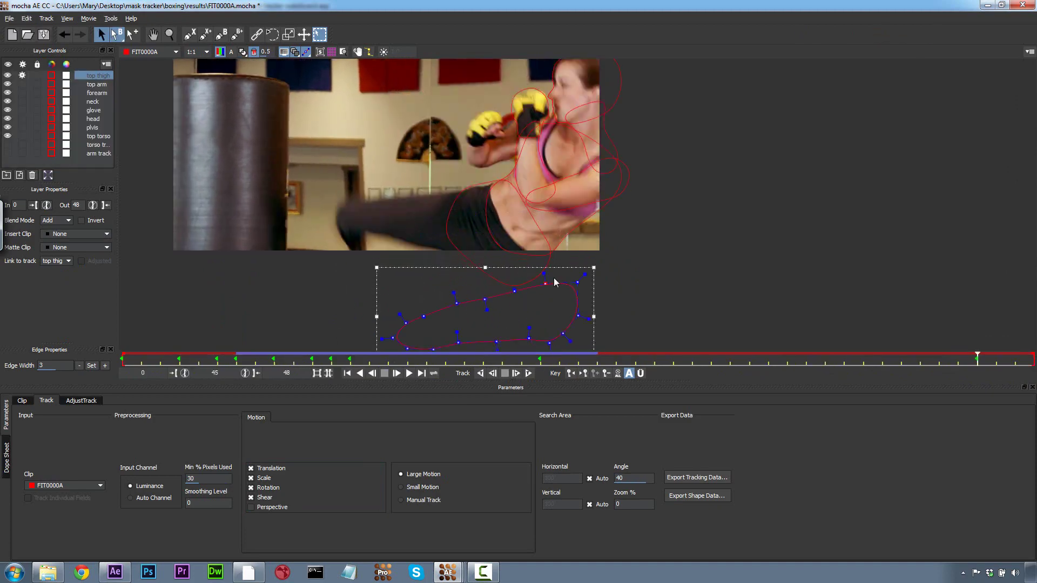
click(902, 354)
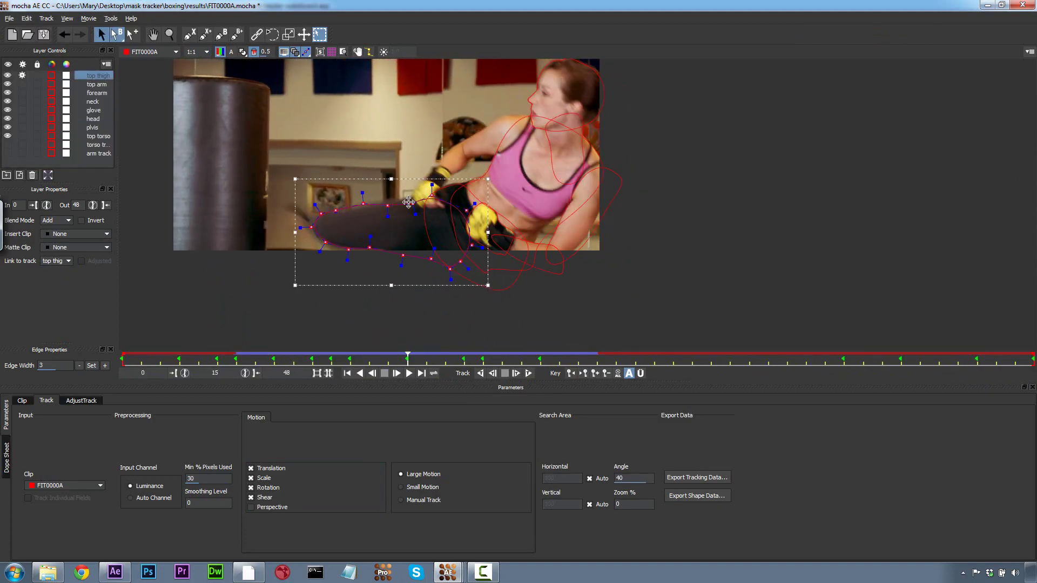
click(401, 354)
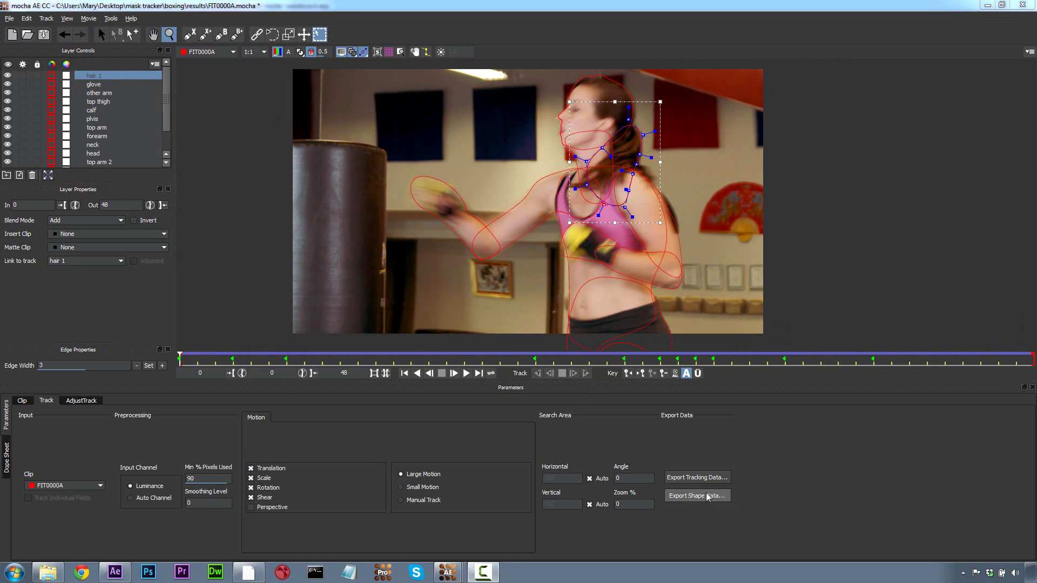
Export the mocha shape data to the clipboard, switch to After Effects, and paste it as masks onto the boxing footage layer.
click(708, 496)
click(496, 303)
click(115, 572)
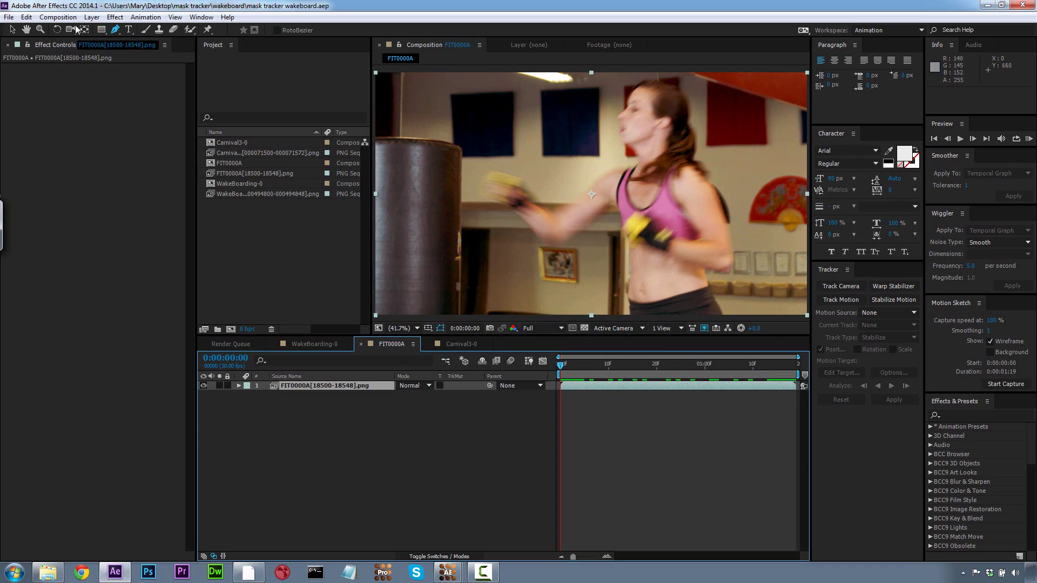
click(26, 17)
click(62, 341)
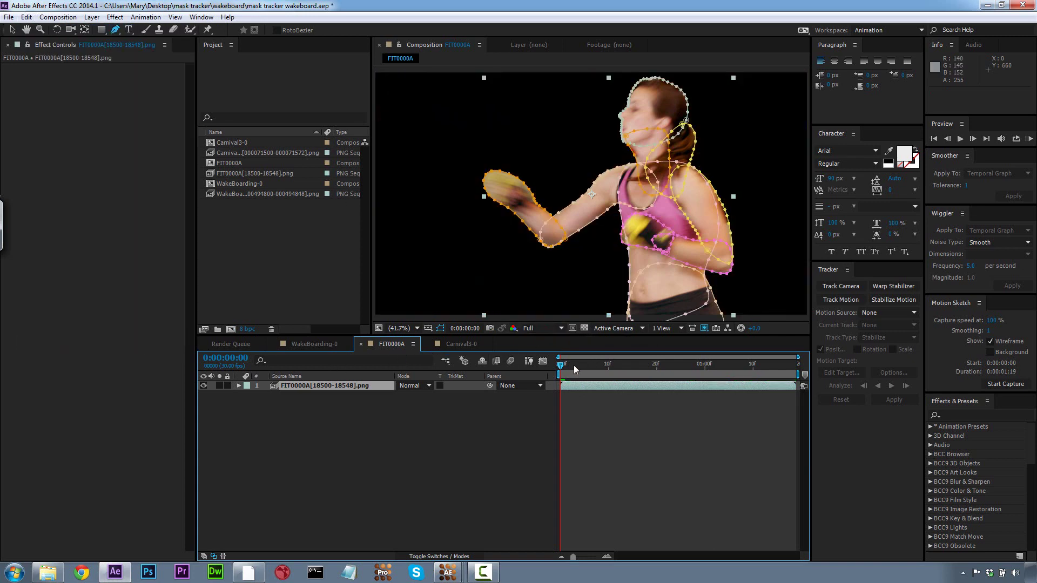
Preview the masked boxer in the FIT0000A composition and deselect the layer.
key(space)
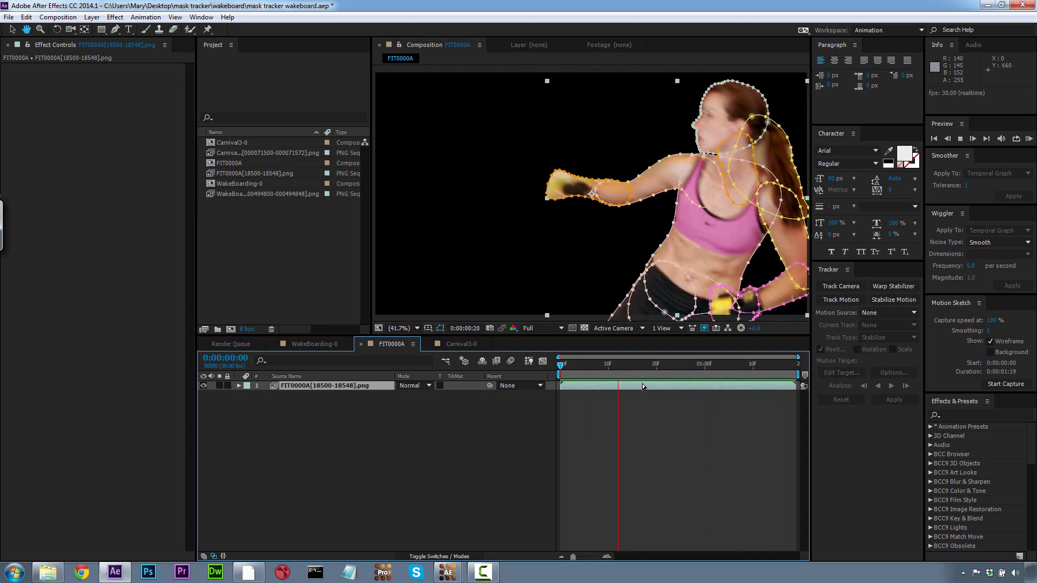
key(g)
drag(621, 372, 533, 345)
click(303, 409)
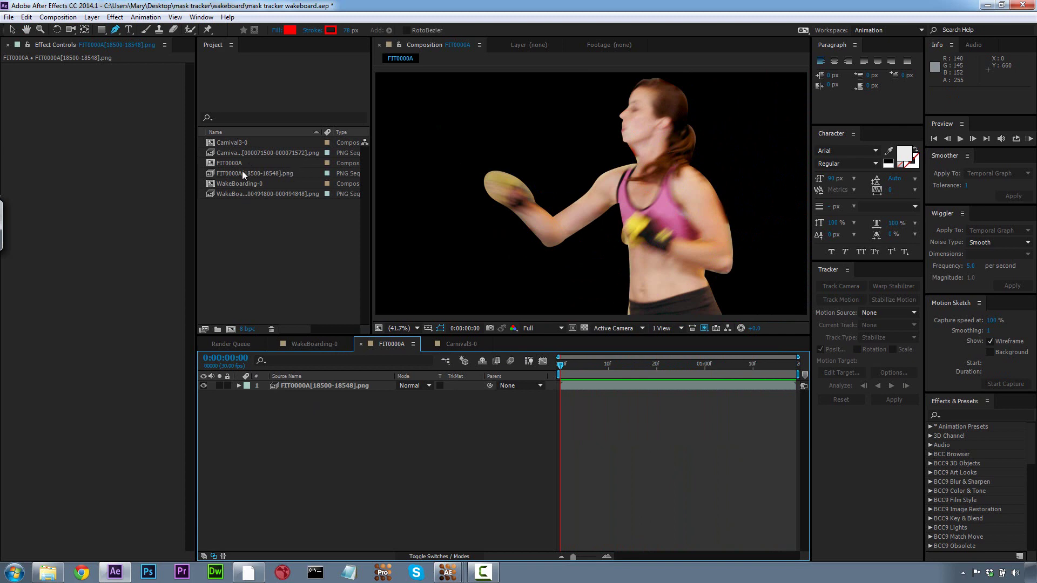
drag(244, 172, 281, 203)
drag(336, 371, 336, 383)
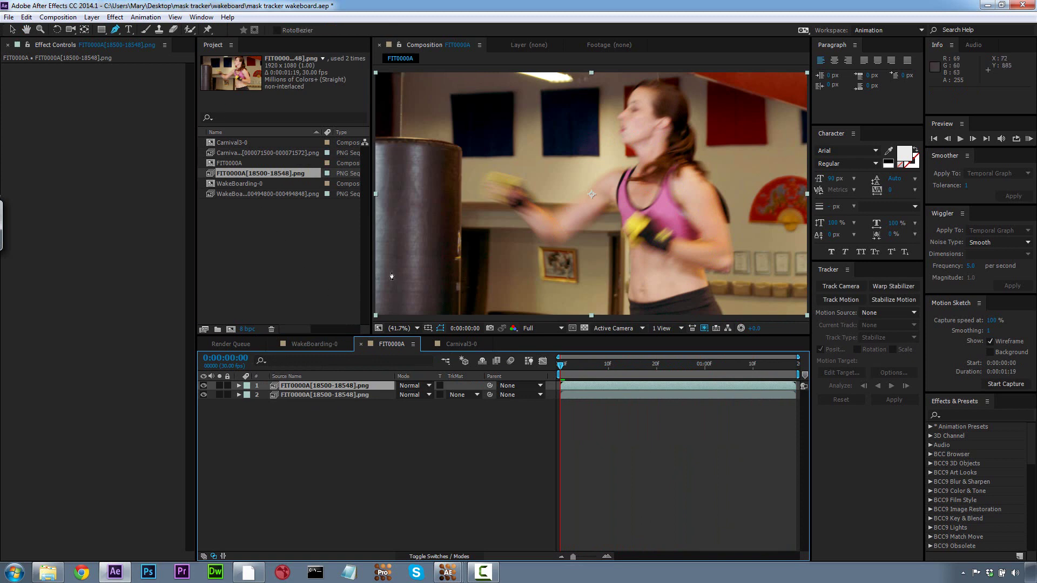
click(119, 30)
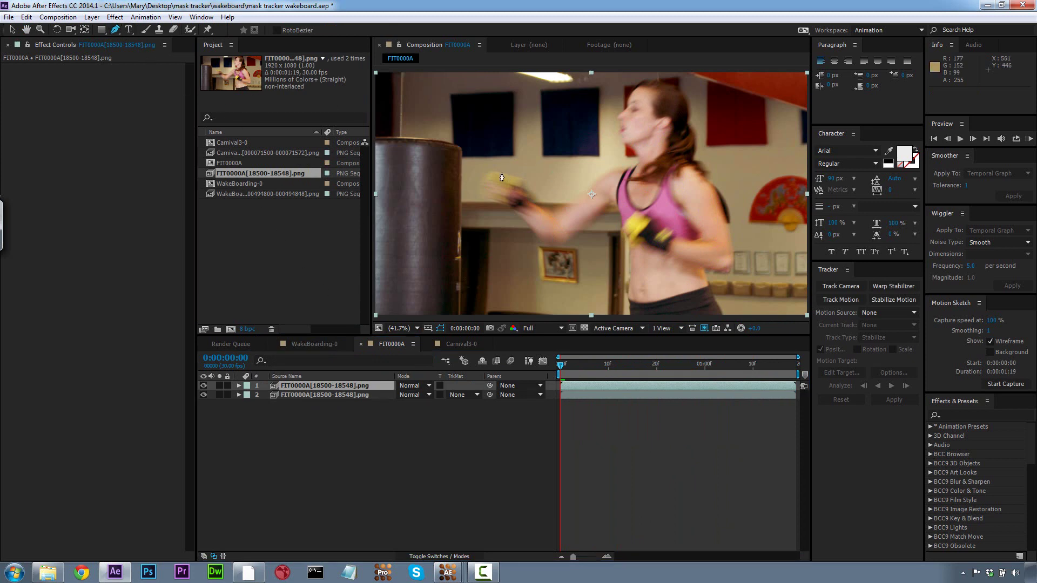
drag(496, 170, 482, 182)
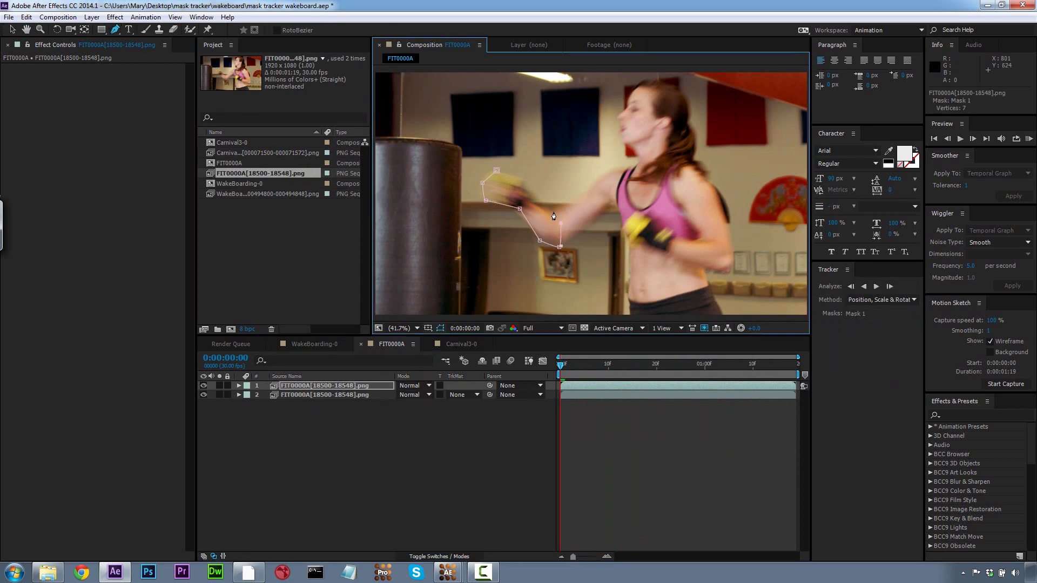
click(483, 185)
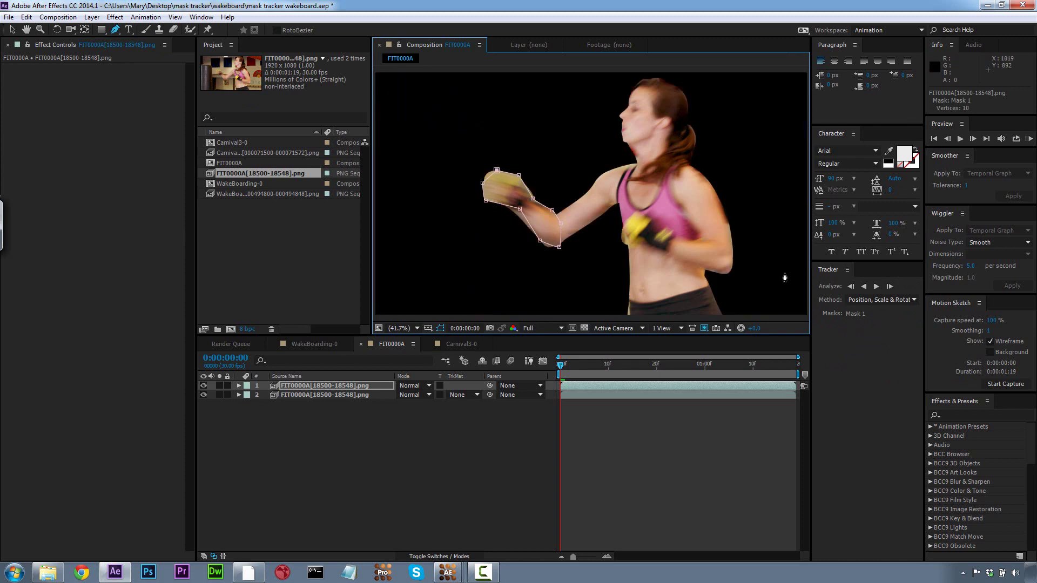
Track Mask 1 forward by position, scale and rotation, and stop the analysis partway through the clip.
click(238, 385)
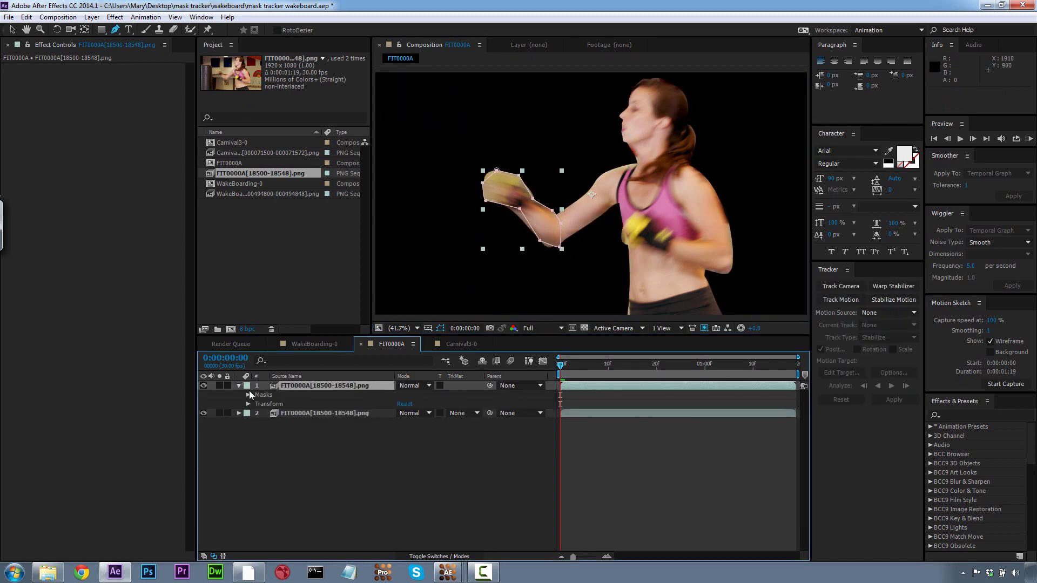
click(248, 395)
click(257, 404)
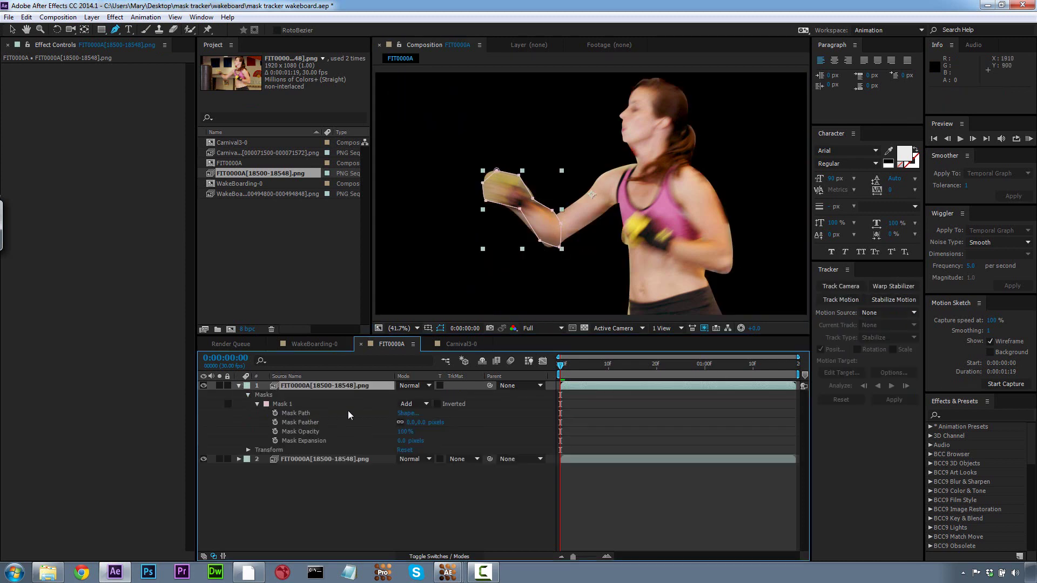
click(305, 407)
click(876, 286)
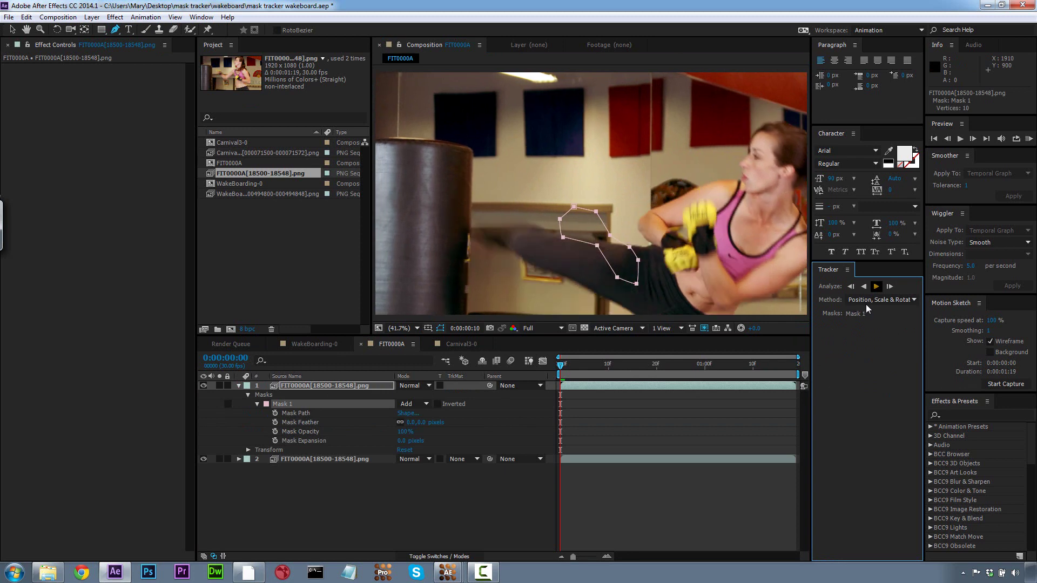
click(876, 289)
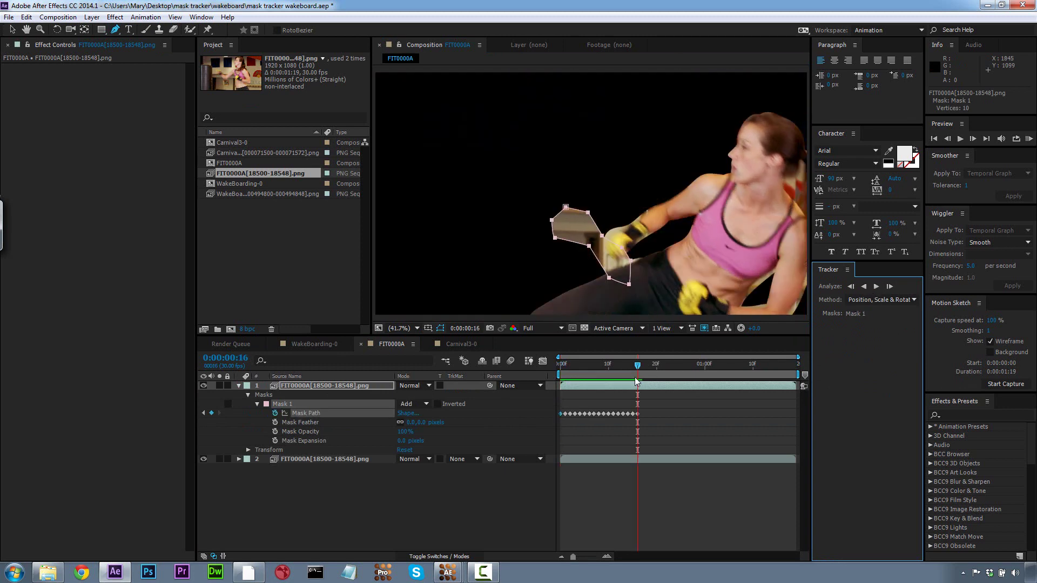
Check the tracked glove mask on earlier frames, hide its layer, and select the mocha-masked layer below.
drag(636, 366, 614, 353)
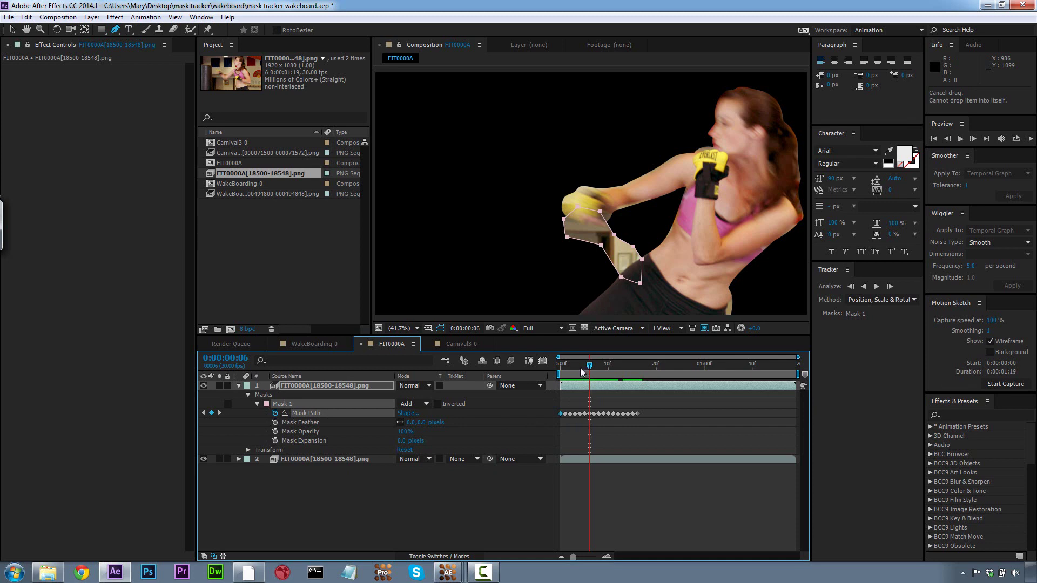
click(203, 386)
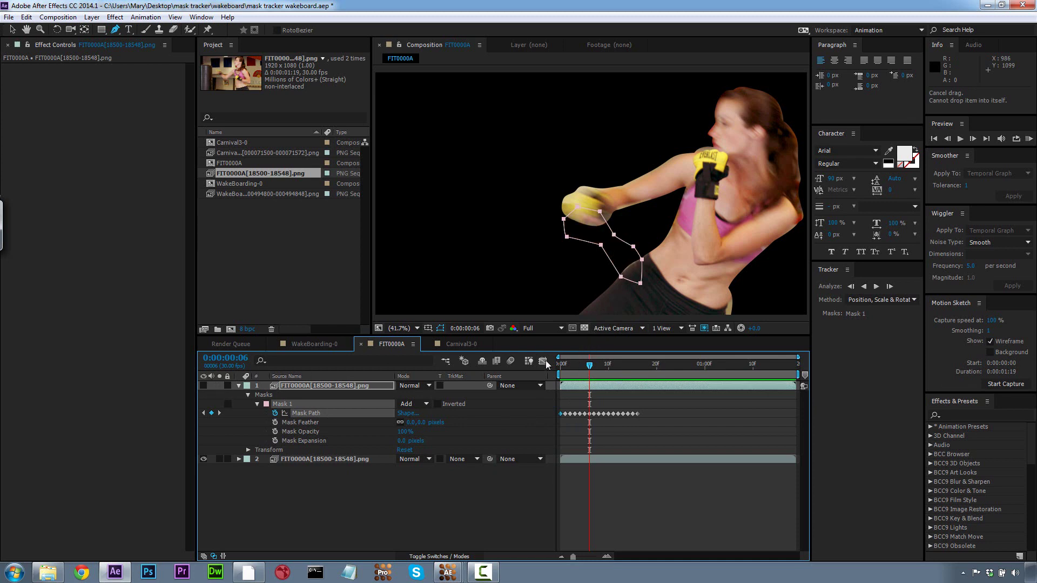
click(334, 459)
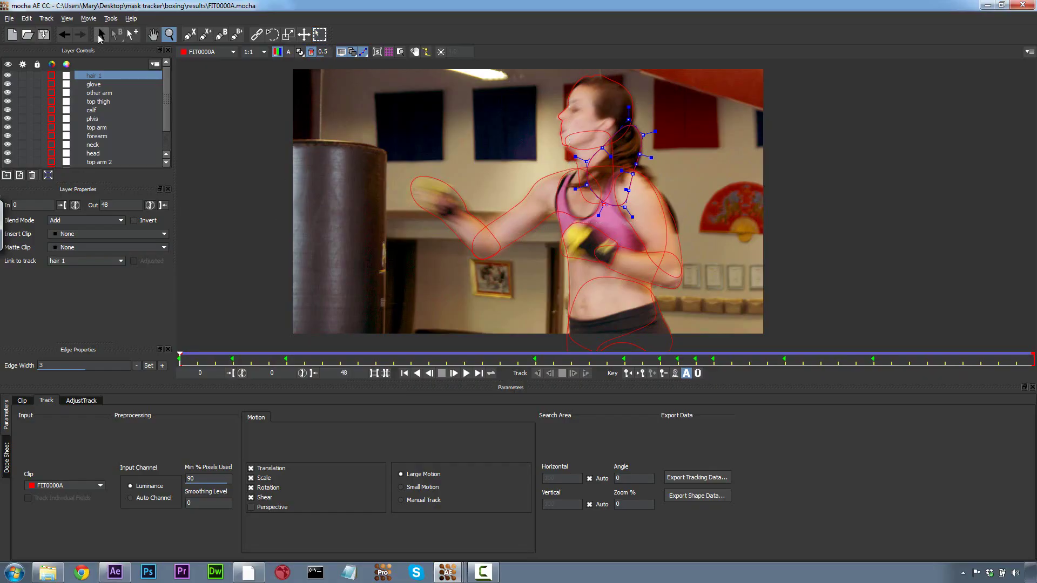
Switch to mocha AE and try moving the points at the back of the boxer's head spline, undoing the move.
click(638, 100)
click(320, 34)
drag(651, 173, 648, 120)
key(ctrl+z)
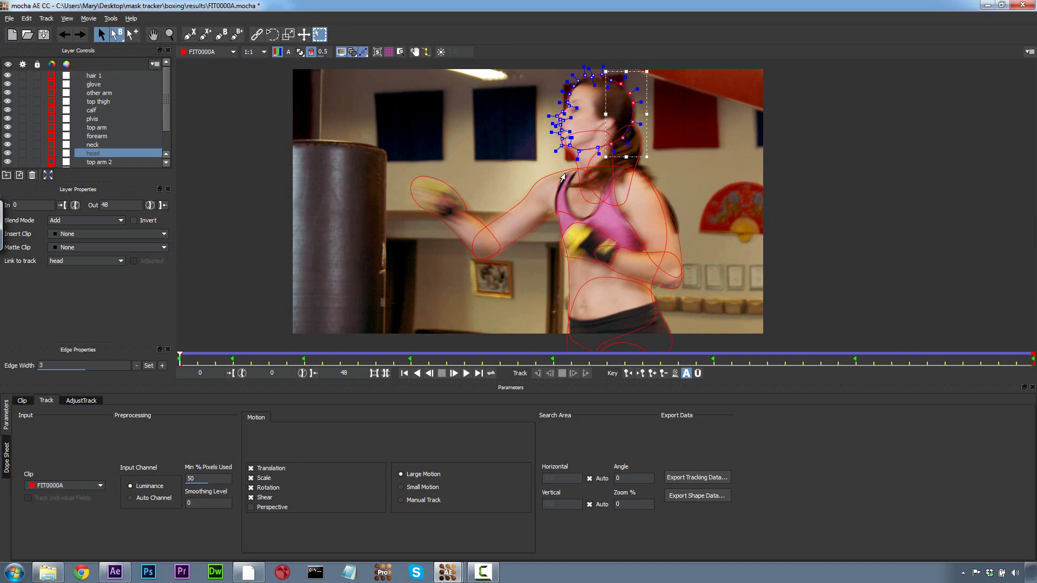
Examine the dope-sheet keyframes of the head layer's track data, AdjustTrack and Spline 1 control points.
click(7, 457)
click(23, 412)
click(33, 425)
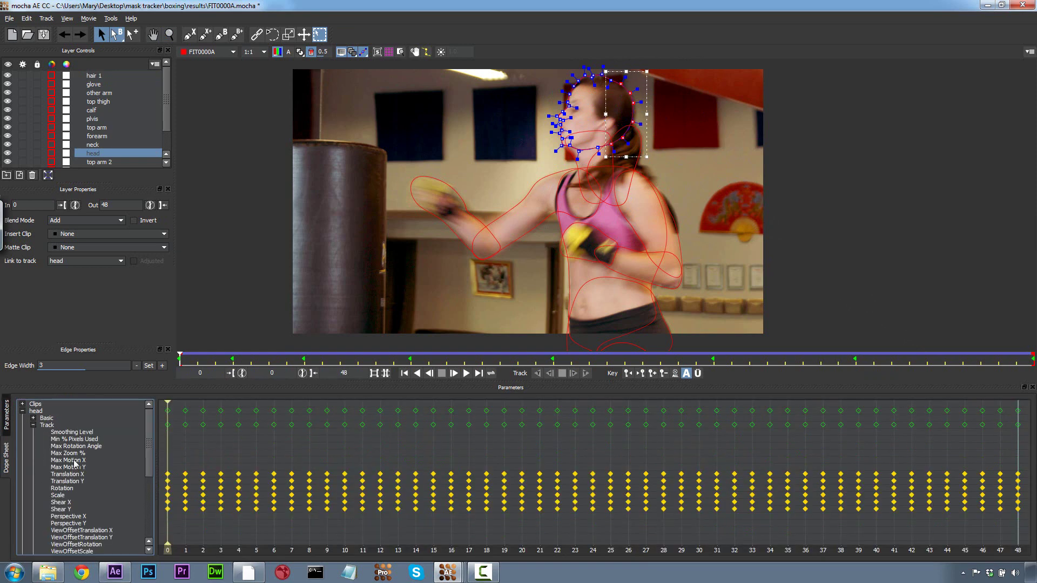
click(34, 418)
click(34, 419)
click(33, 425)
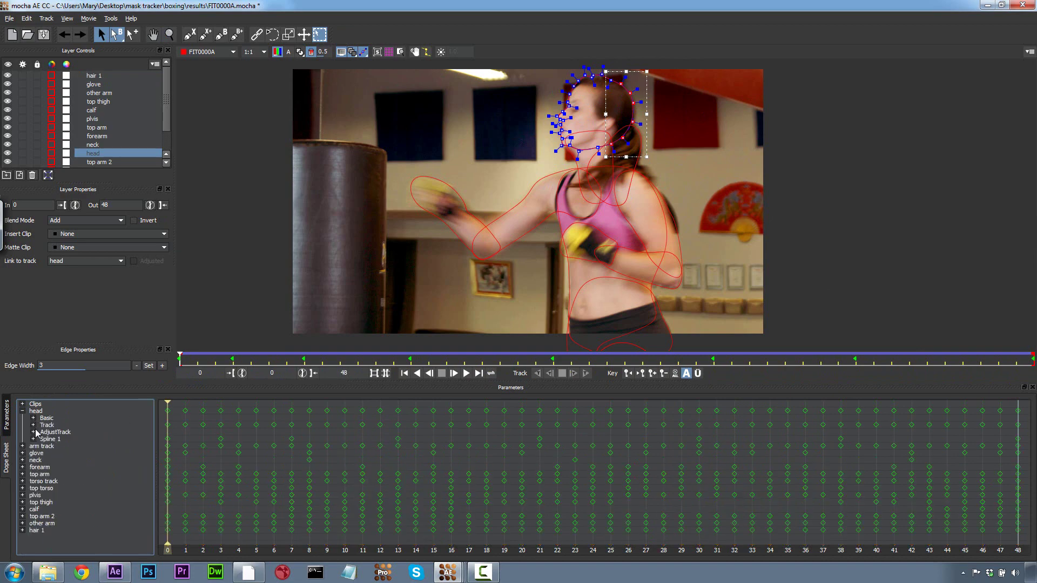
click(50, 439)
click(33, 439)
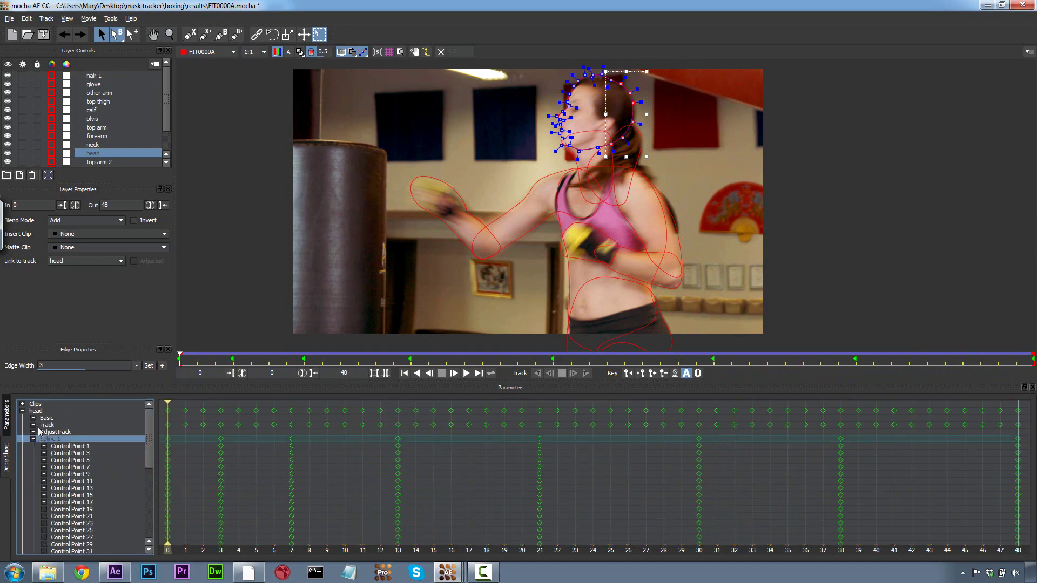
click(43, 433)
drag(180, 359, 143, 289)
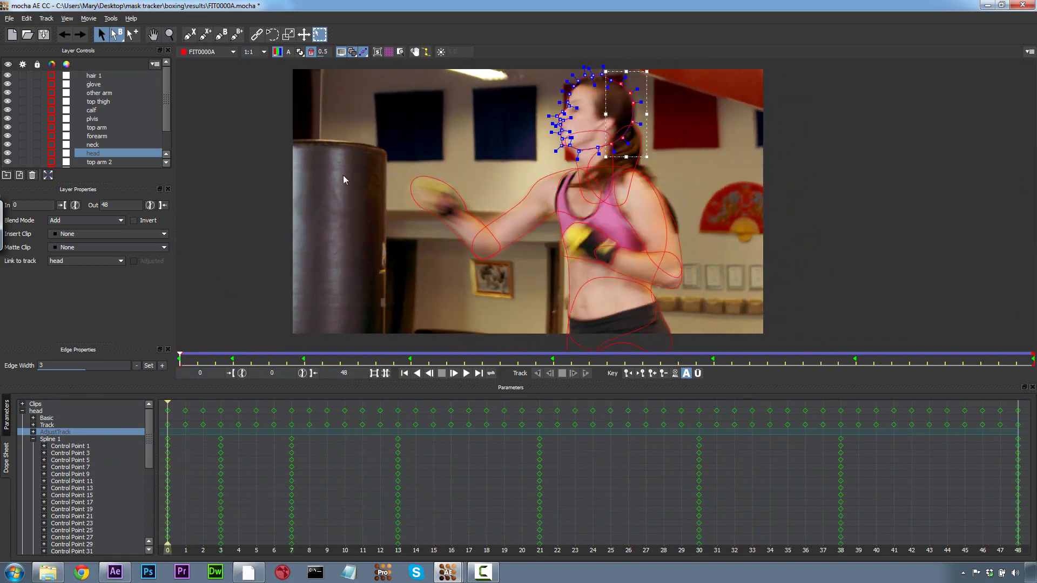
click(6, 415)
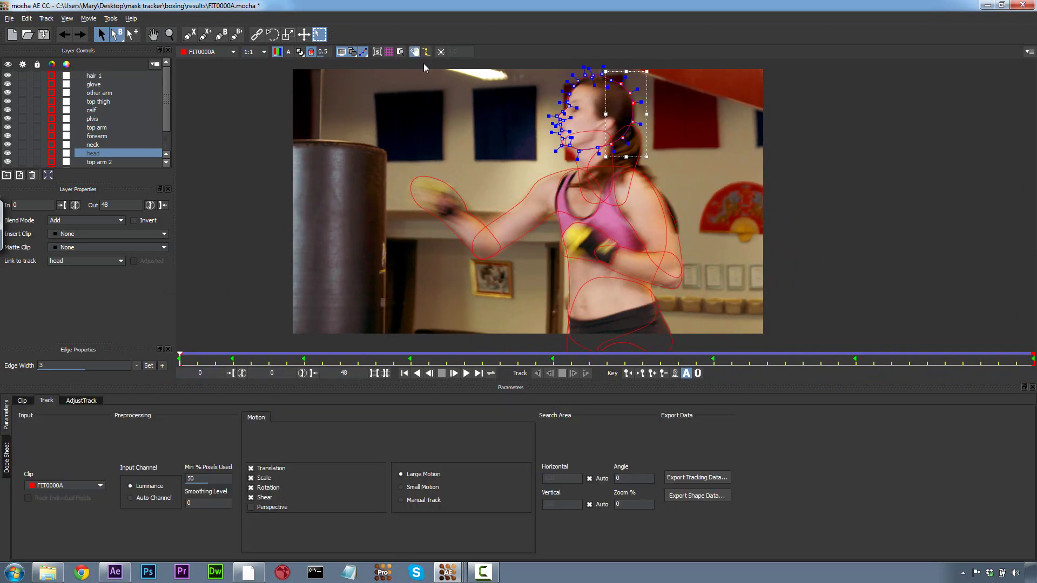
Play through part of the clip, reselect the head layer, and turn on the stabilized view for it.
key(space)
key(space)
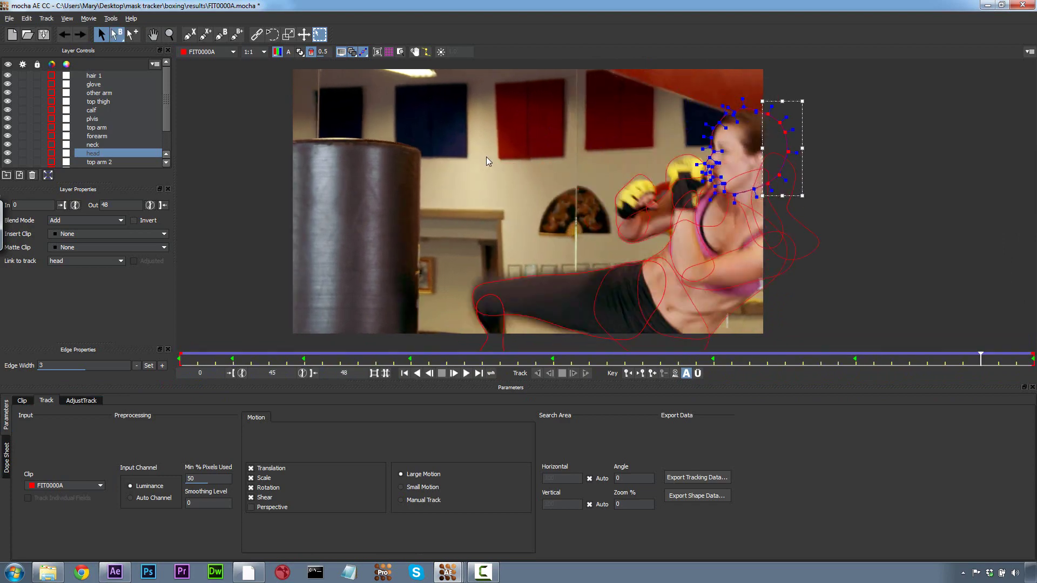
click(98, 153)
click(97, 144)
click(96, 153)
click(415, 52)
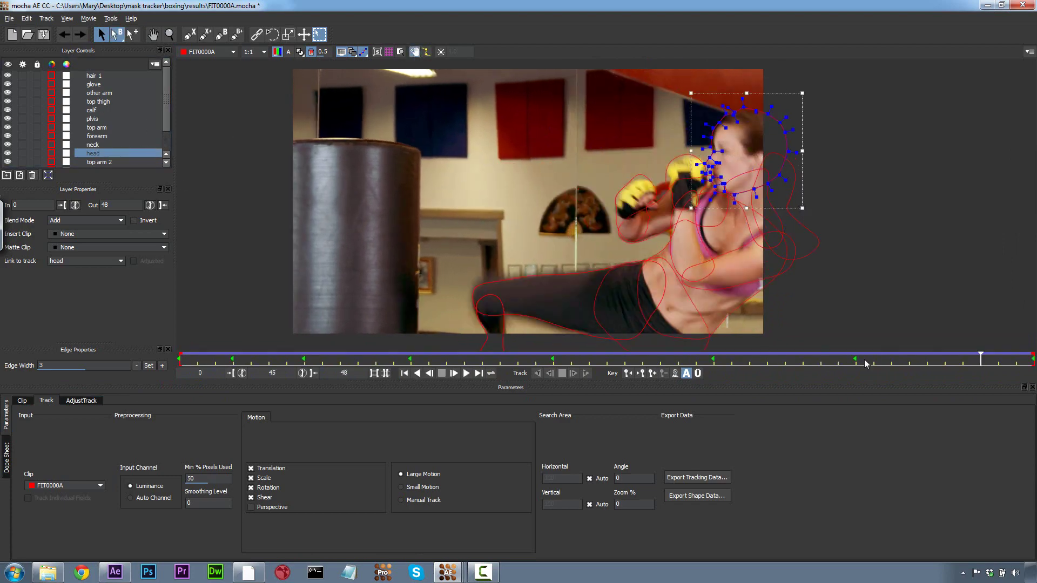
Inspect the stabilized head up close across the clip and nudge the forehead and nose points of its spline at frame 17.
drag(981, 355, 1033, 331)
click(170, 34)
drag(743, 176, 554, 202)
key(x)
drag(1032, 355, 309, 270)
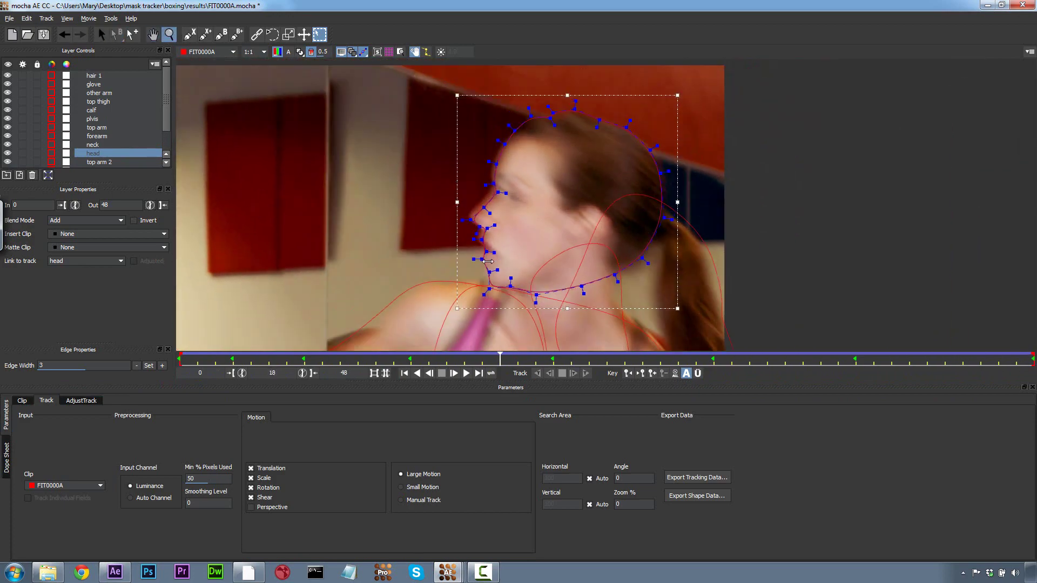
key(s)
drag(371, 105, 544, 257)
drag(482, 205, 478, 205)
Check the head spline's face edge on the earlier frames and return to the first frame.
drag(480, 361, 133, 270)
drag(502, 180, 498, 187)
key(space)
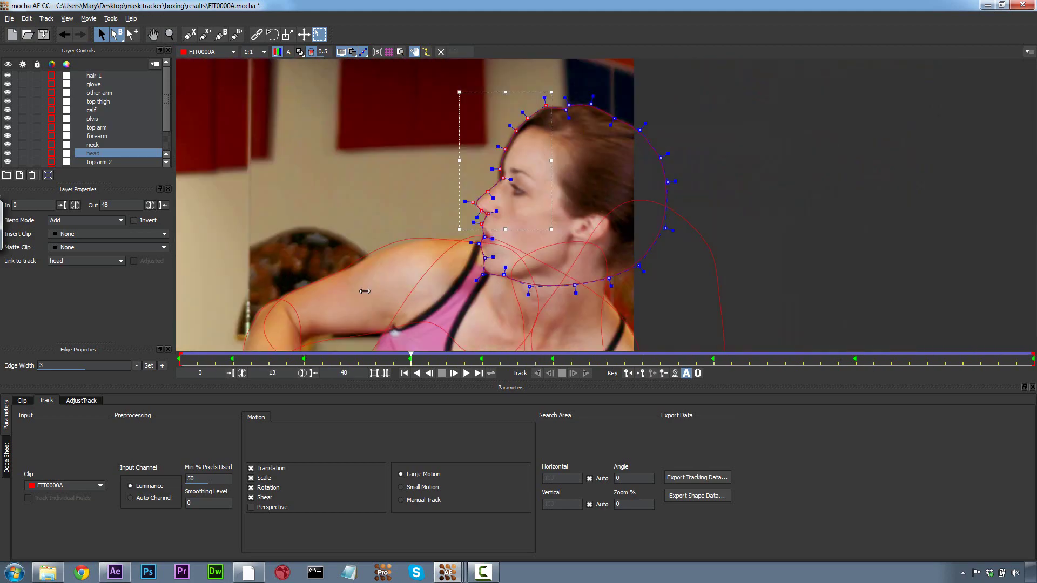
key(Home)
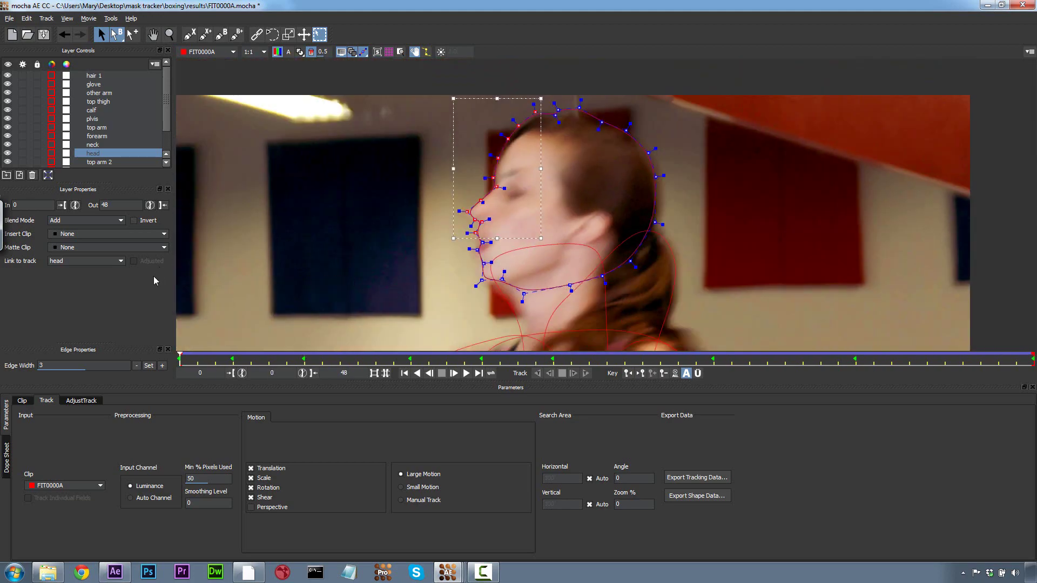
Draw a four-point X-spline layer on the upper-left part of the dark blue banner.
click(189, 35)
click(272, 158)
click(277, 221)
click(324, 203)
click(319, 150)
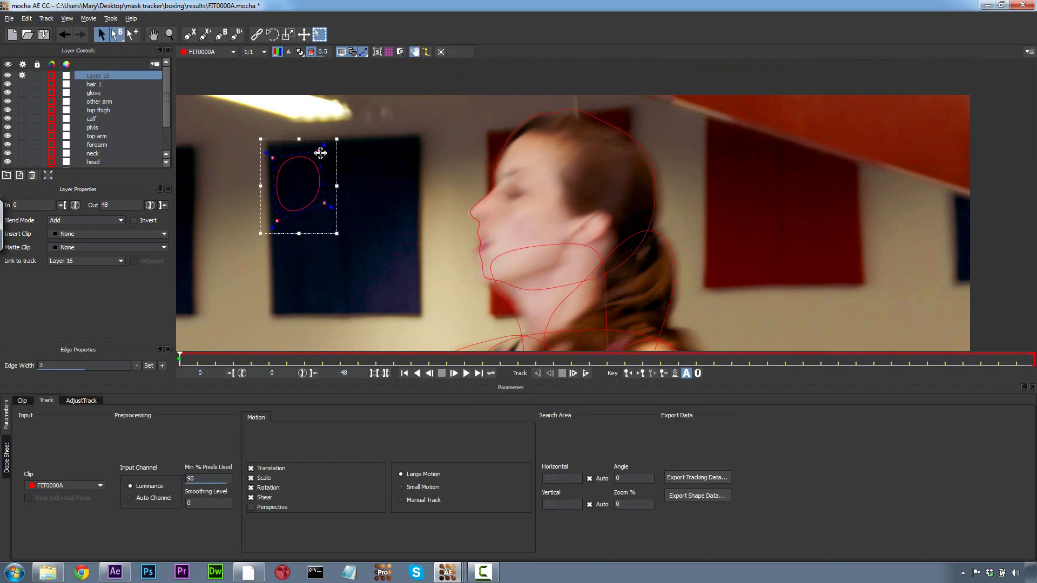
drag(332, 135, 323, 146)
Draw a five-point Bezier-spline layer on the upper-right part of the dark blue banner.
click(220, 34)
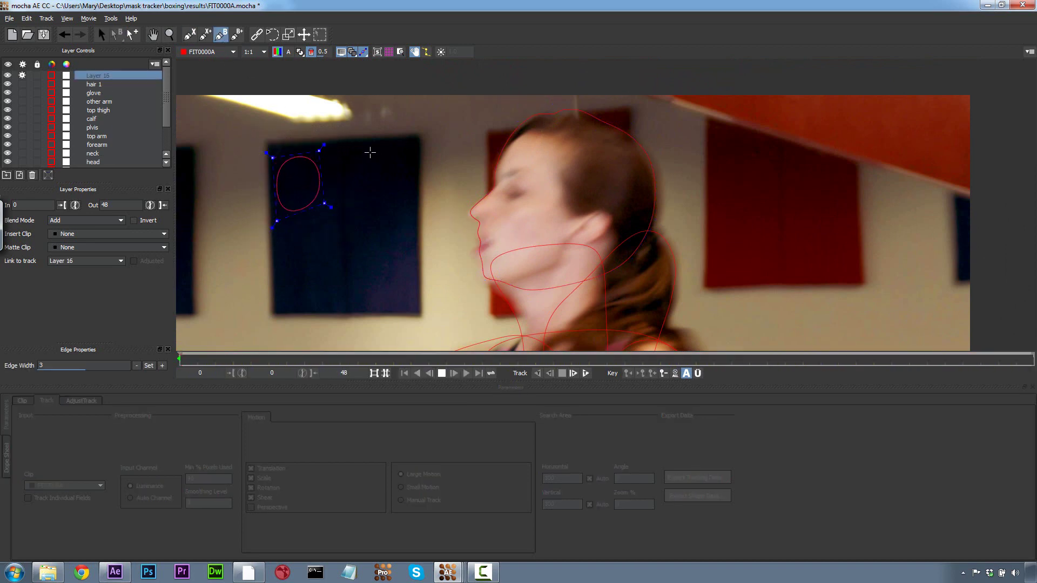
click(371, 154)
click(369, 208)
click(409, 205)
click(433, 153)
click(406, 138)
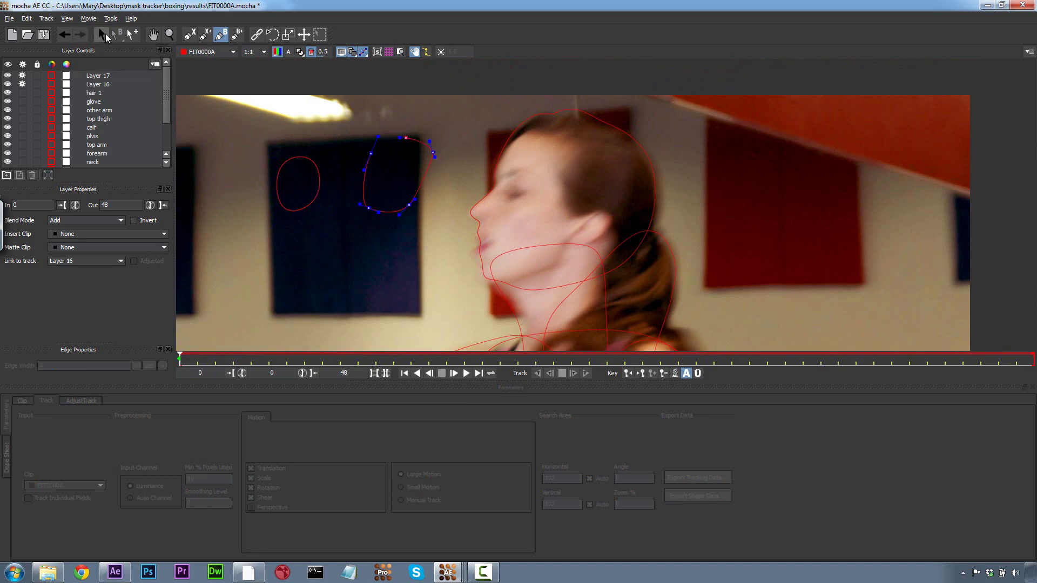
Reshape the Bezier spline on the dark blue banner by pulling two of its upper tangent handles up past the banner's edge.
click(101, 35)
drag(377, 136, 391, 86)
drag(429, 142, 465, 104)
Group Layer 17 and Layer 16 into a new layer group, and hide and show the group once.
click(121, 85)
ctrl+click(110, 74)
click(7, 175)
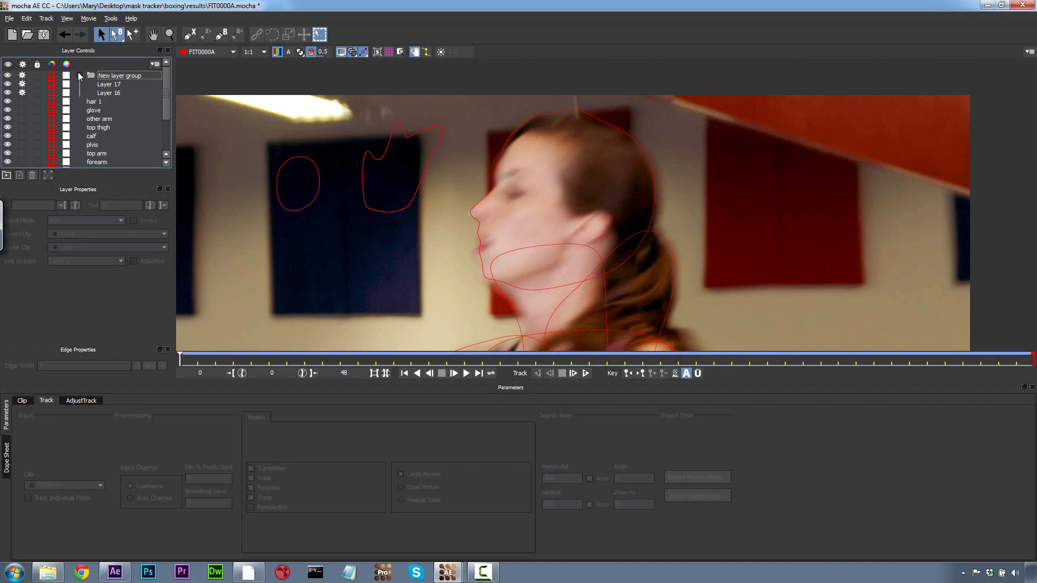
click(9, 76)
click(8, 76)
Set the new layer group's matte color to dark red and its spline color to dark blue.
click(66, 75)
click(415, 211)
click(616, 375)
click(51, 76)
click(400, 223)
click(616, 375)
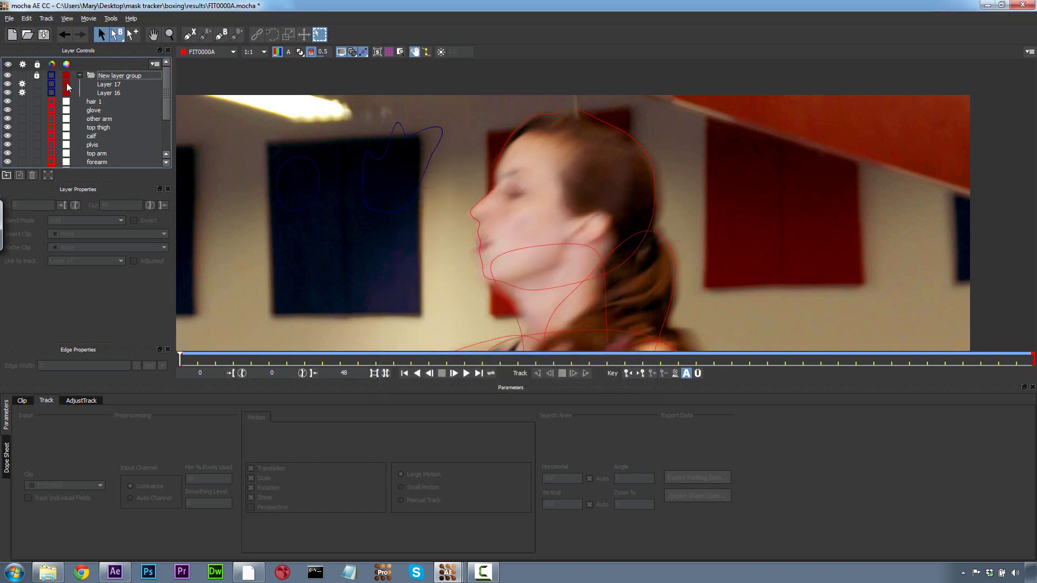
Toggle the new layer group's visibility off and on, and toggle its lock.
click(8, 76)
click(8, 76)
click(111, 76)
click(110, 85)
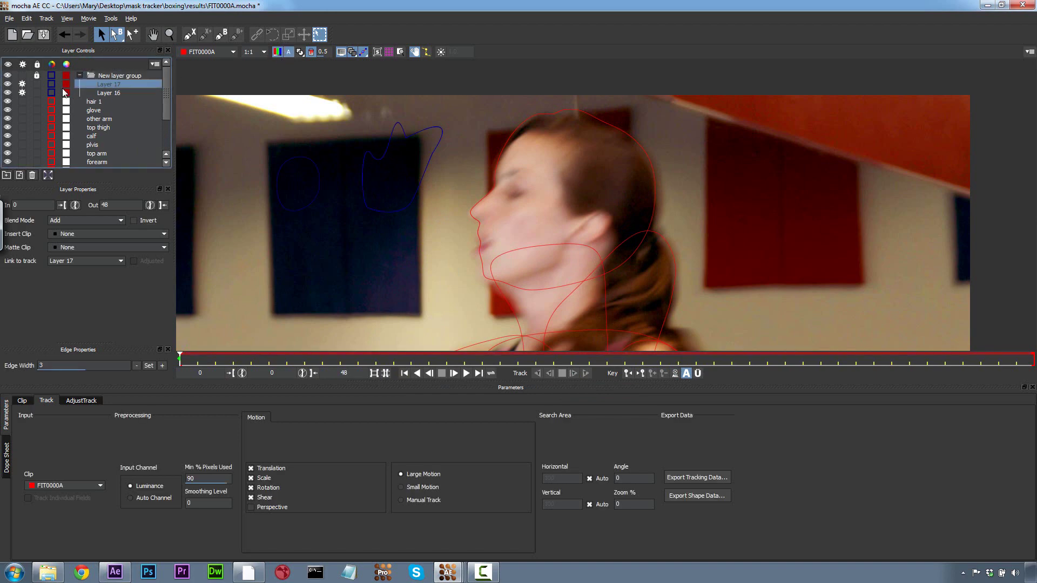
click(37, 75)
Select Layer 16 and Layer 17 in the group and display the colored layer mattes over the footage.
click(113, 93)
shift+click(114, 85)
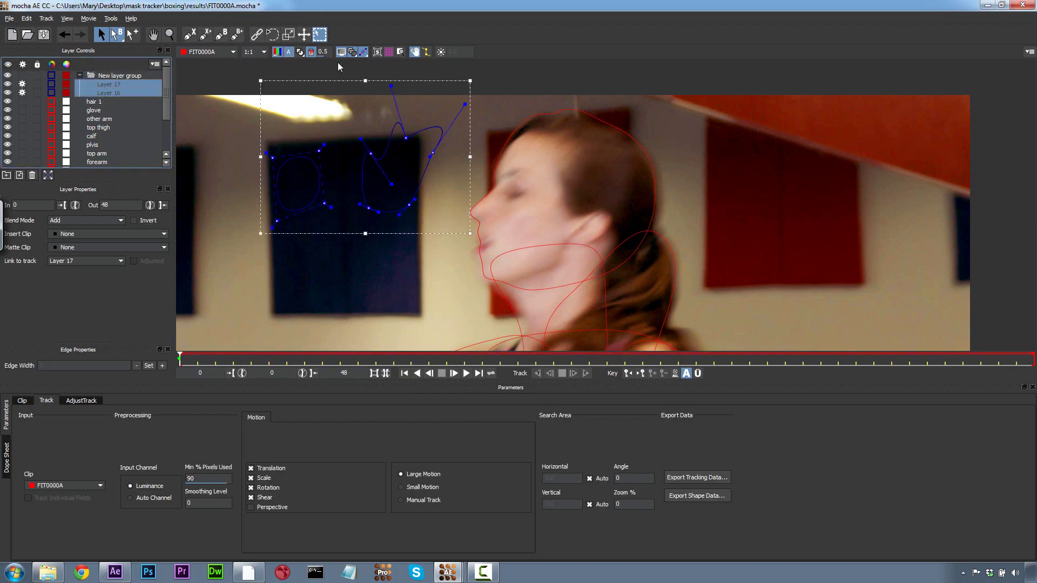
click(300, 52)
drag(181, 357, 208, 215)
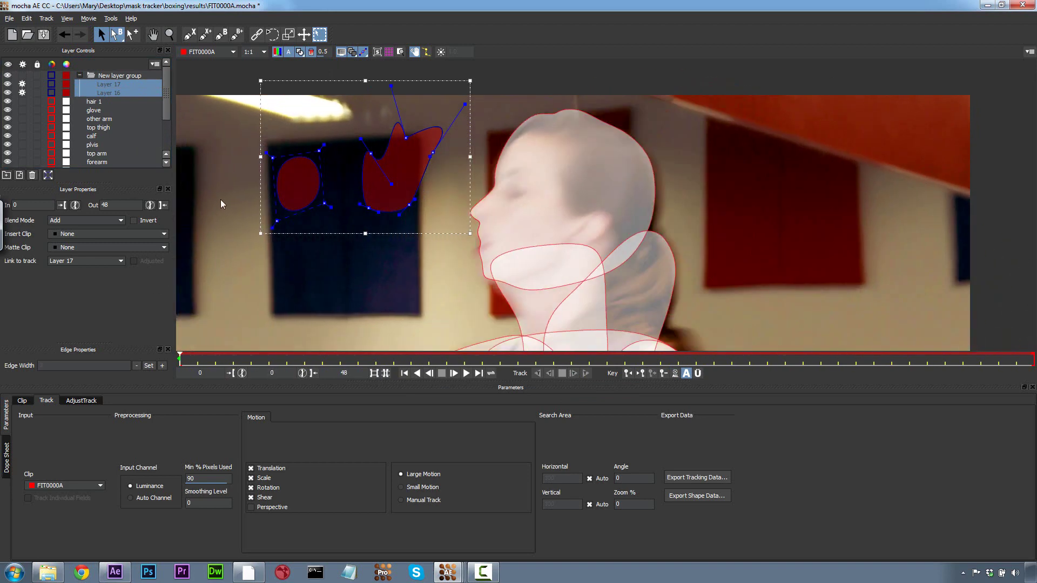
Select the head layer, toggle its planar surface and grid overlays, and scrub through to the end of the clip.
click(516, 124)
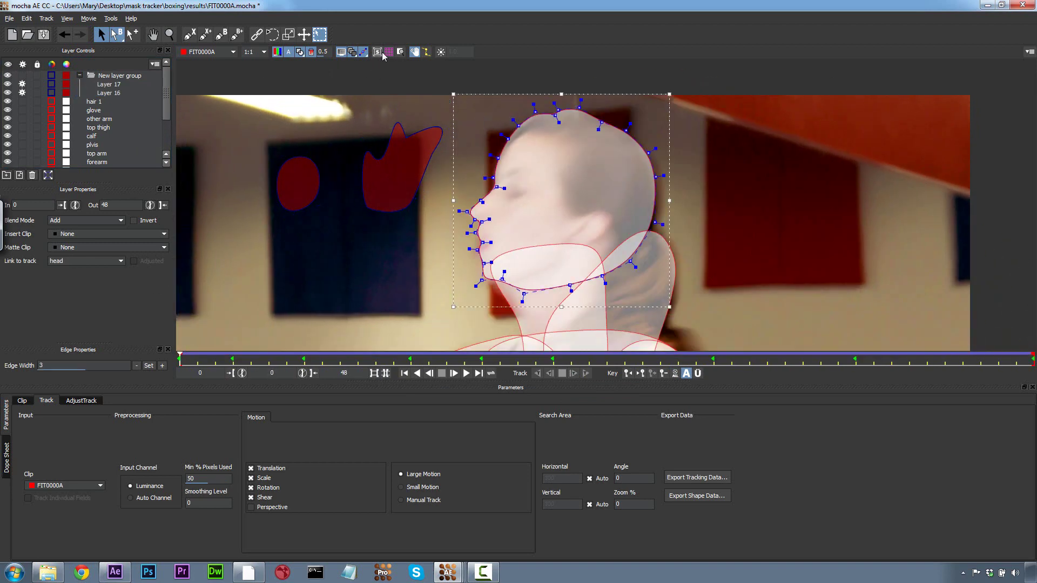
click(378, 52)
click(389, 52)
drag(187, 359, 1033, 351)
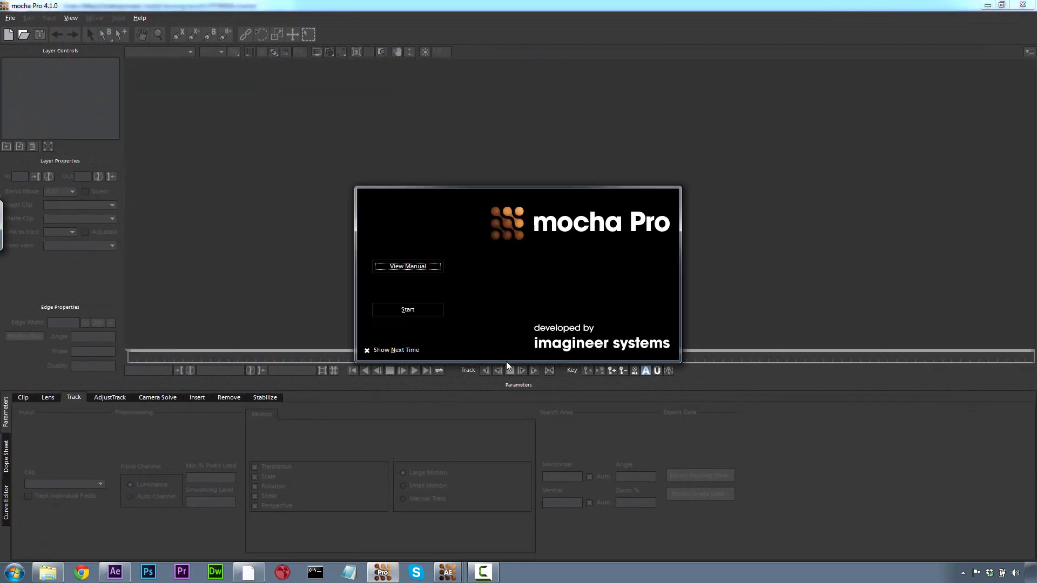
Switch to mocha Pro and start it from its welcome screen.
click(413, 305)
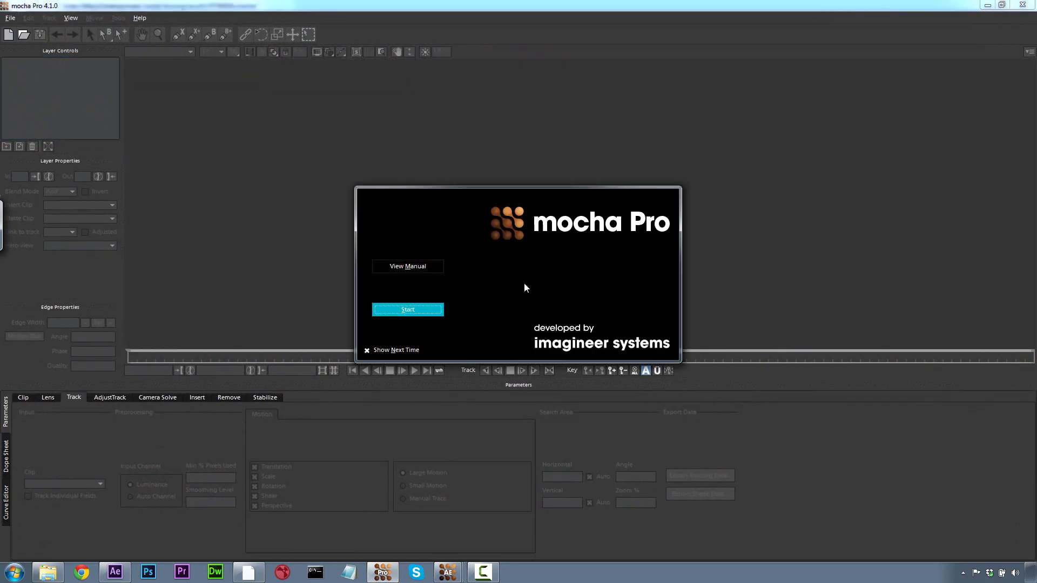
click(428, 310)
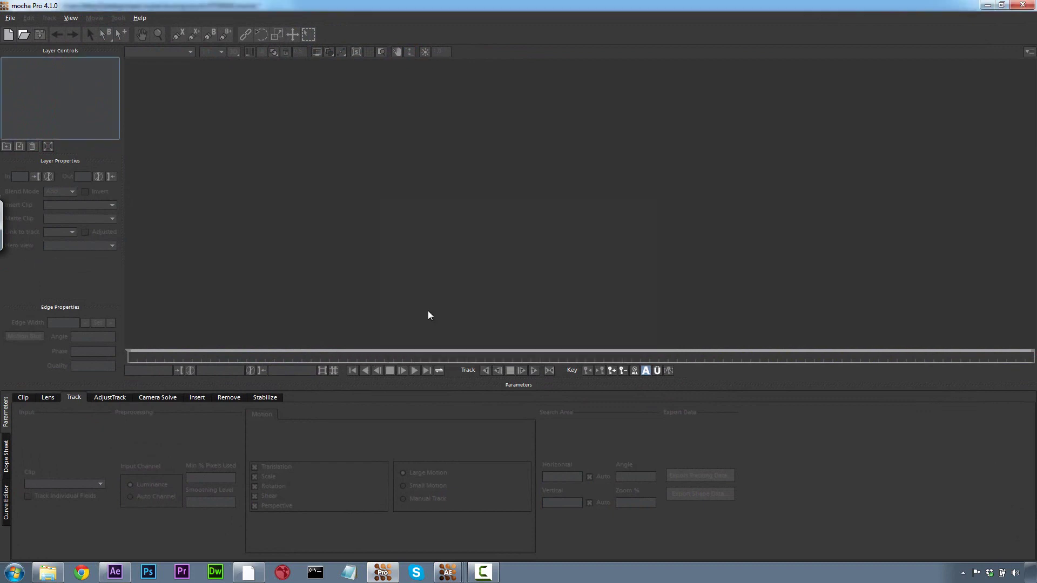
Look through mocha Pro's Clip, Lens, Track and AdjustTrack settings.
click(23, 397)
click(48, 398)
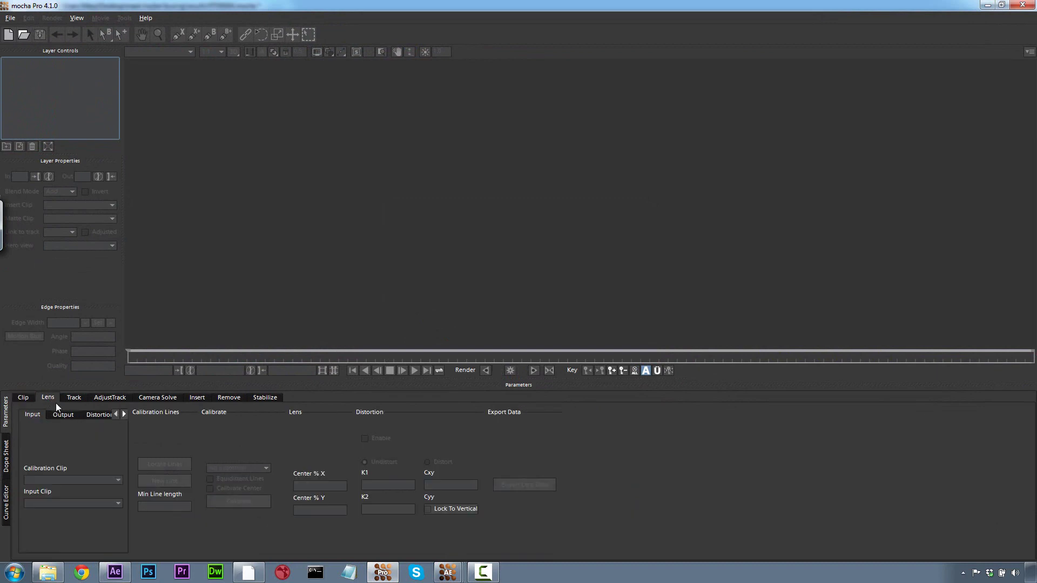
click(72, 398)
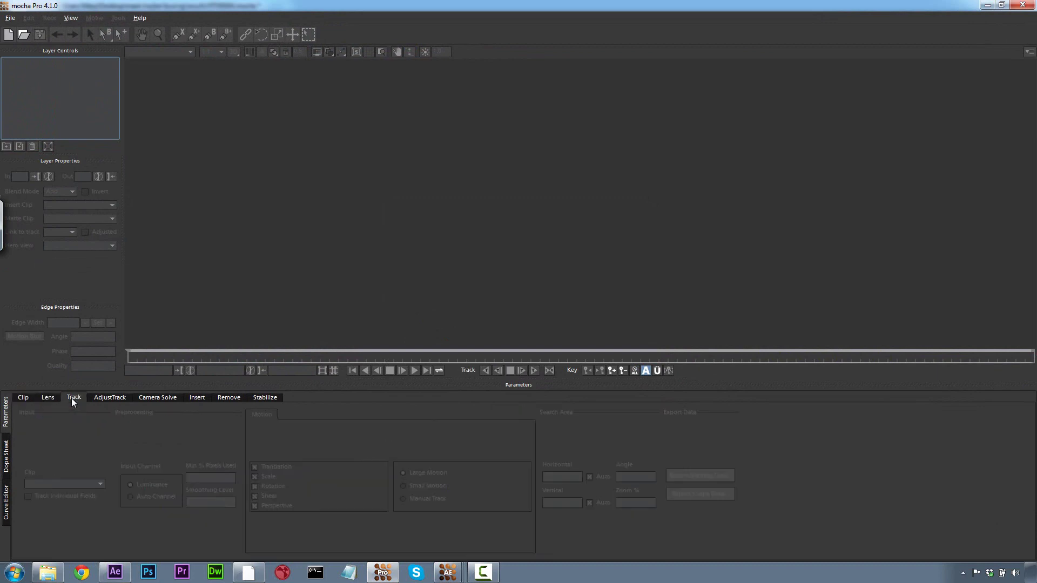
click(104, 398)
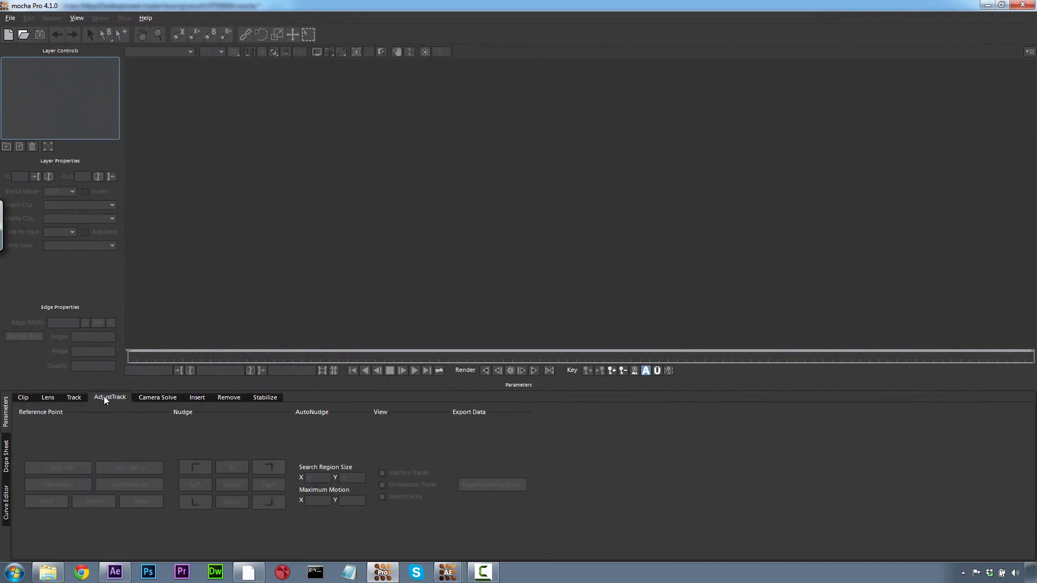
click(22, 398)
click(76, 398)
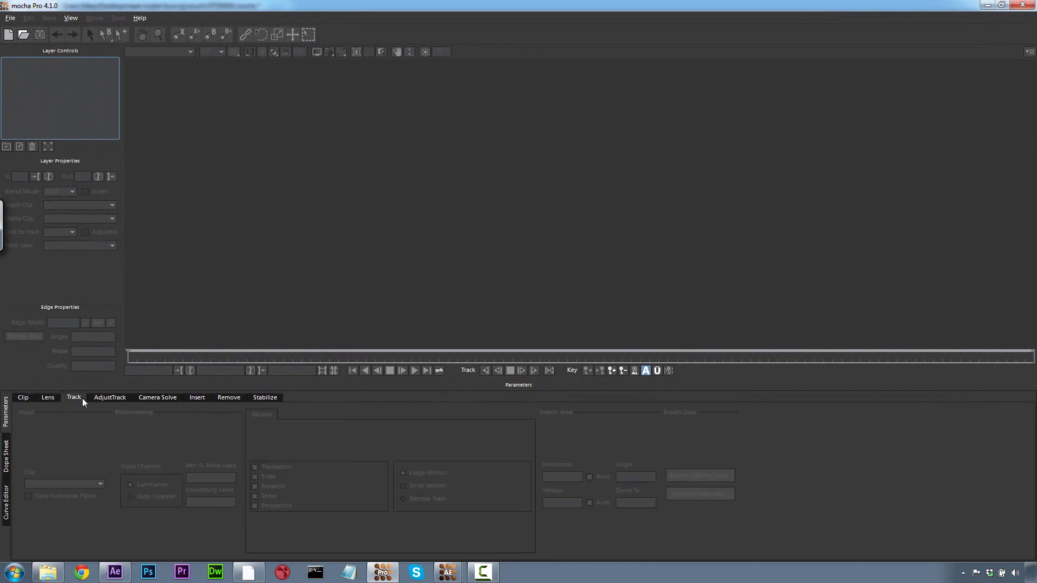
click(106, 399)
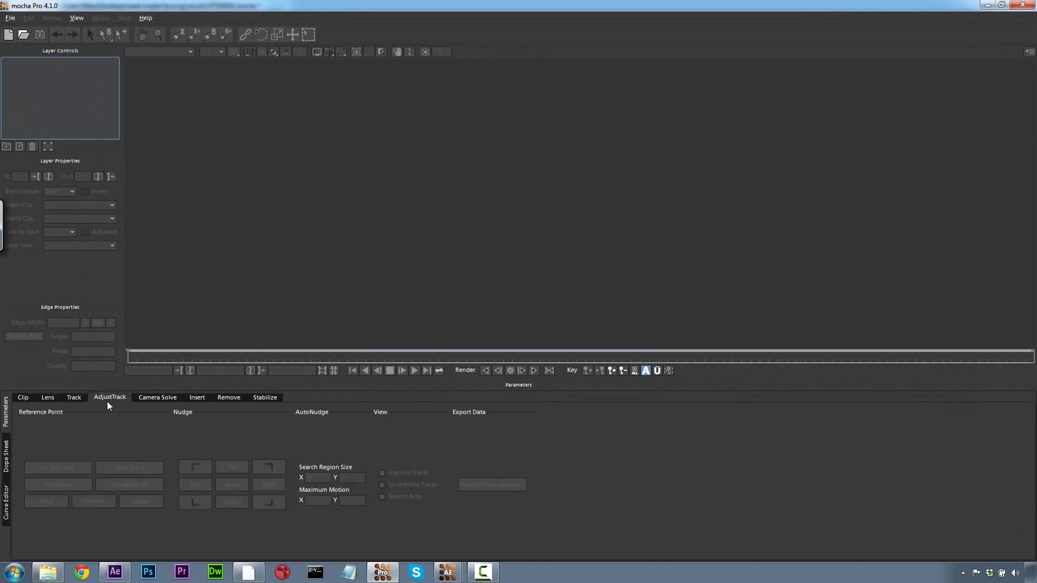
click(24, 398)
click(79, 399)
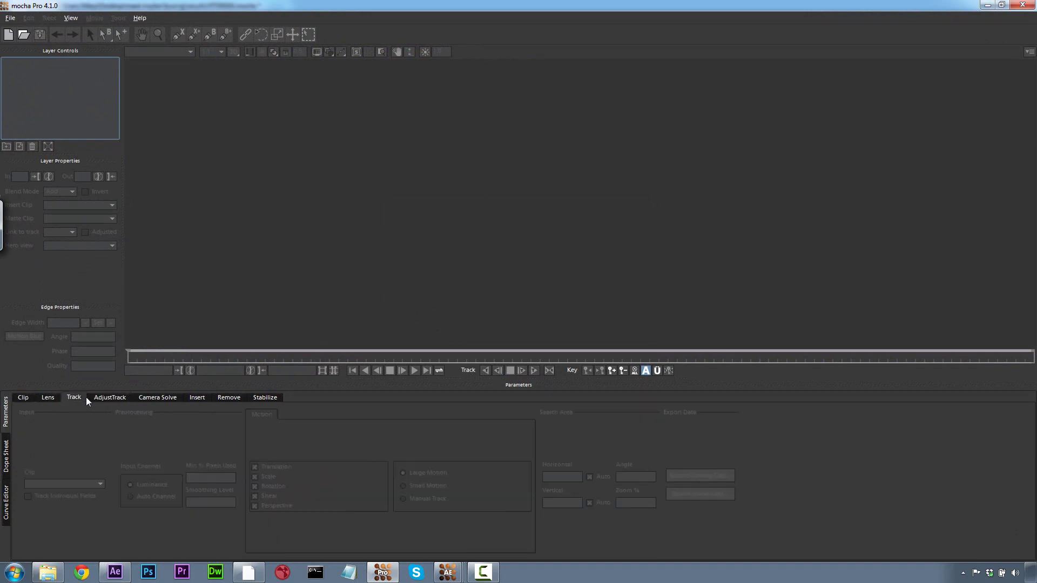
click(109, 400)
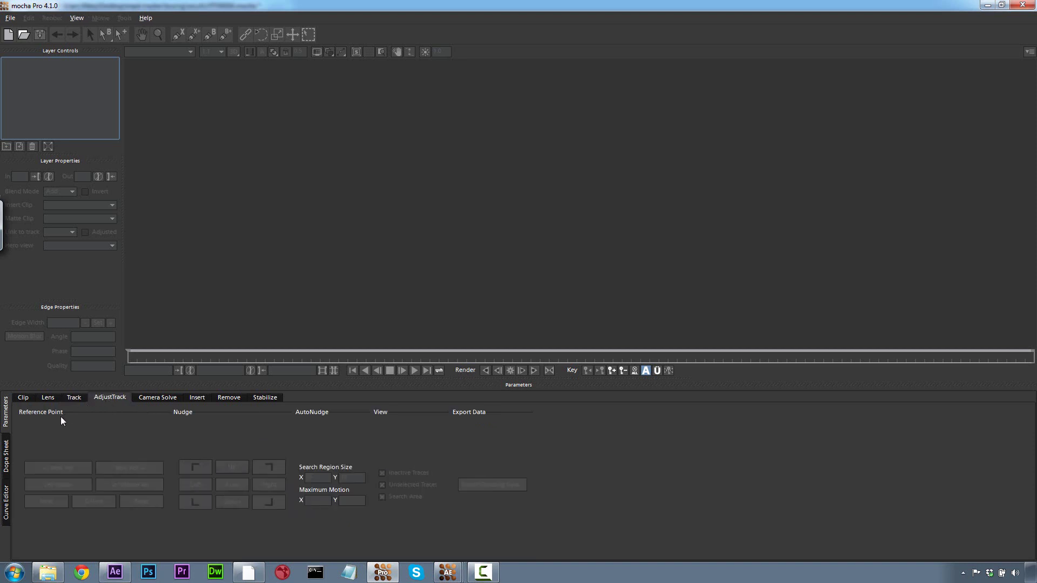
Look through mocha Pro's additional Lens, Camera Solve, Insert, Remove and Stabilize modules.
click(50, 398)
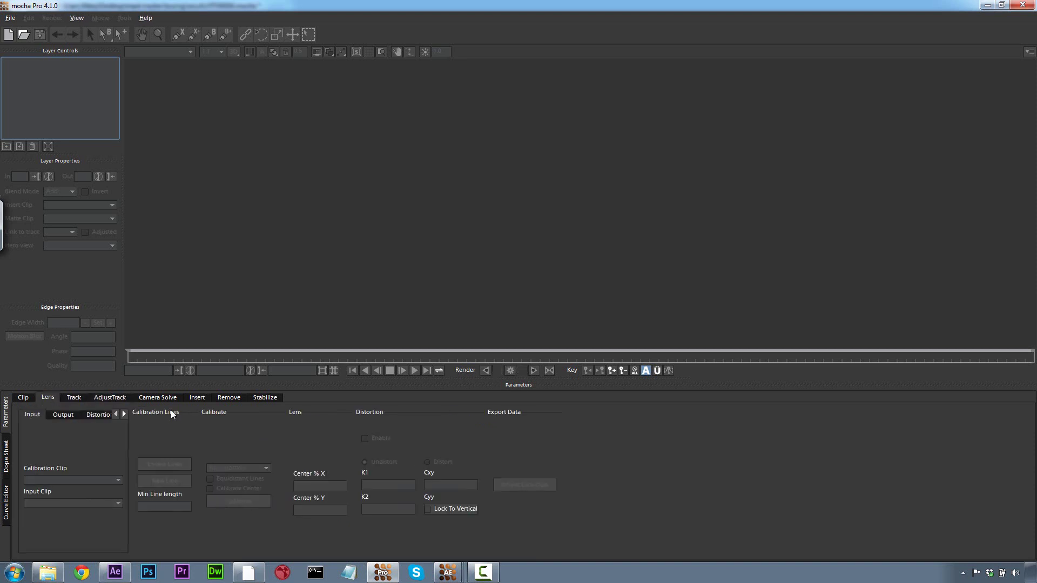
click(158, 400)
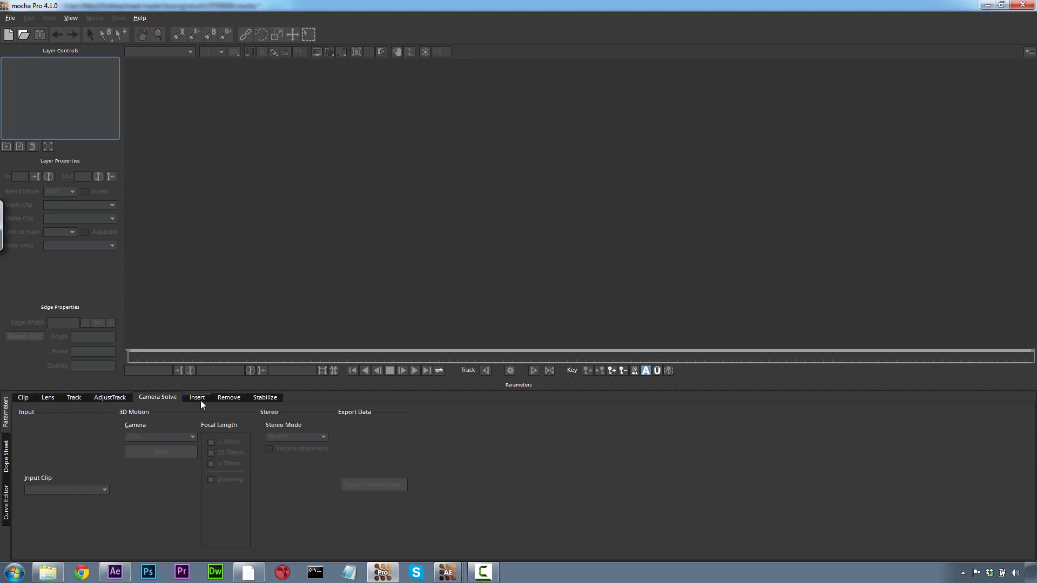
click(201, 402)
click(229, 400)
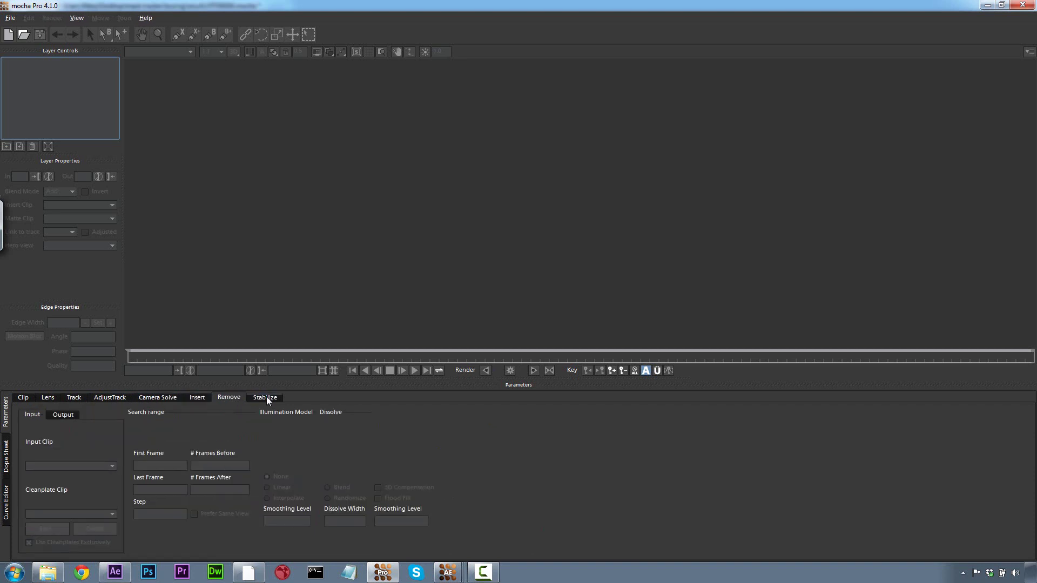
click(266, 399)
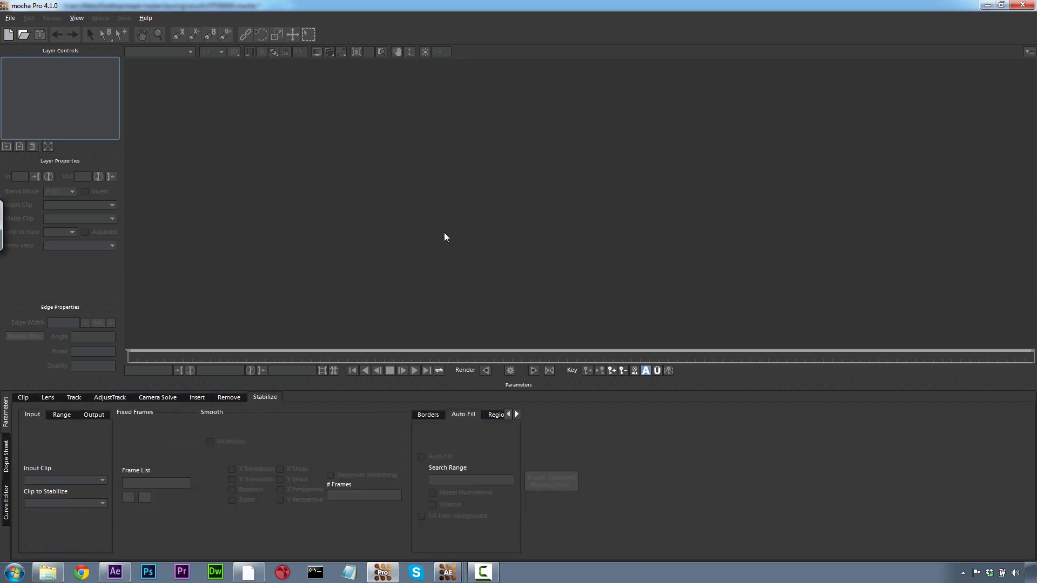